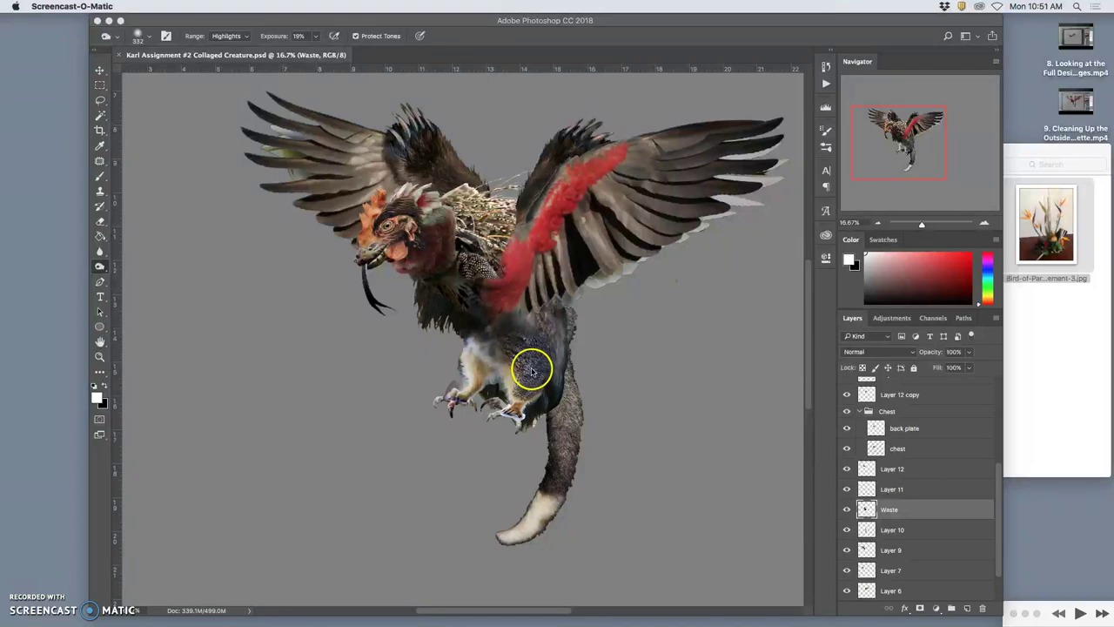
# - Erase the stray fringe along the upper outer edge of the left leg on Layer 14 with the Eraser tool
pyautogui.click(530, 22)
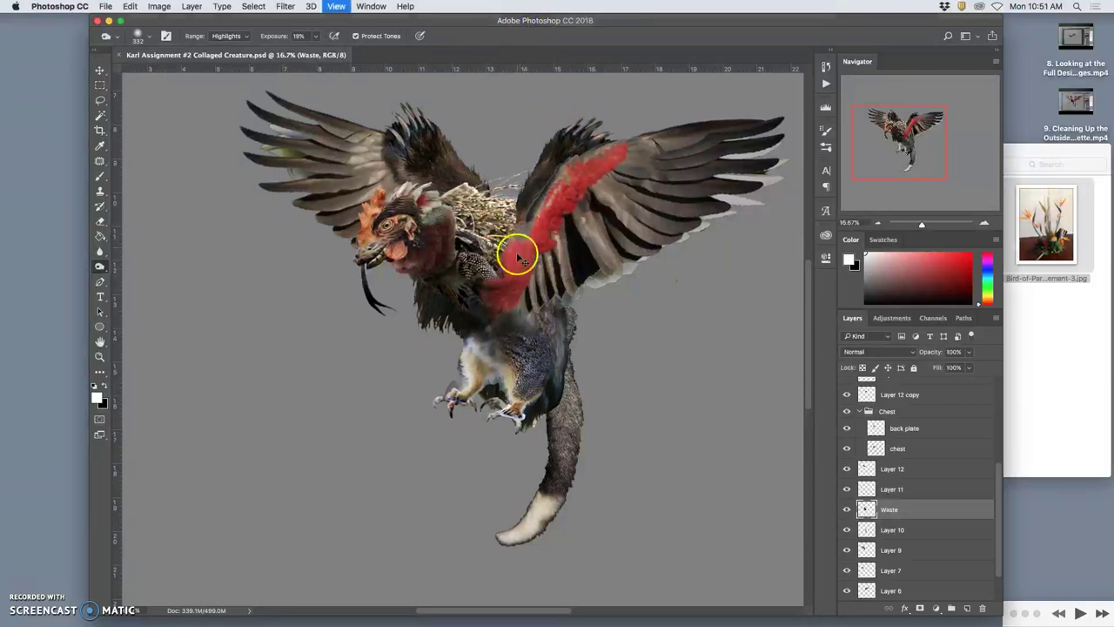
pyautogui.press('super+equal')
pyautogui.press('super+equal')
pyautogui.press('super+equal')
pyautogui.press('super+equal')
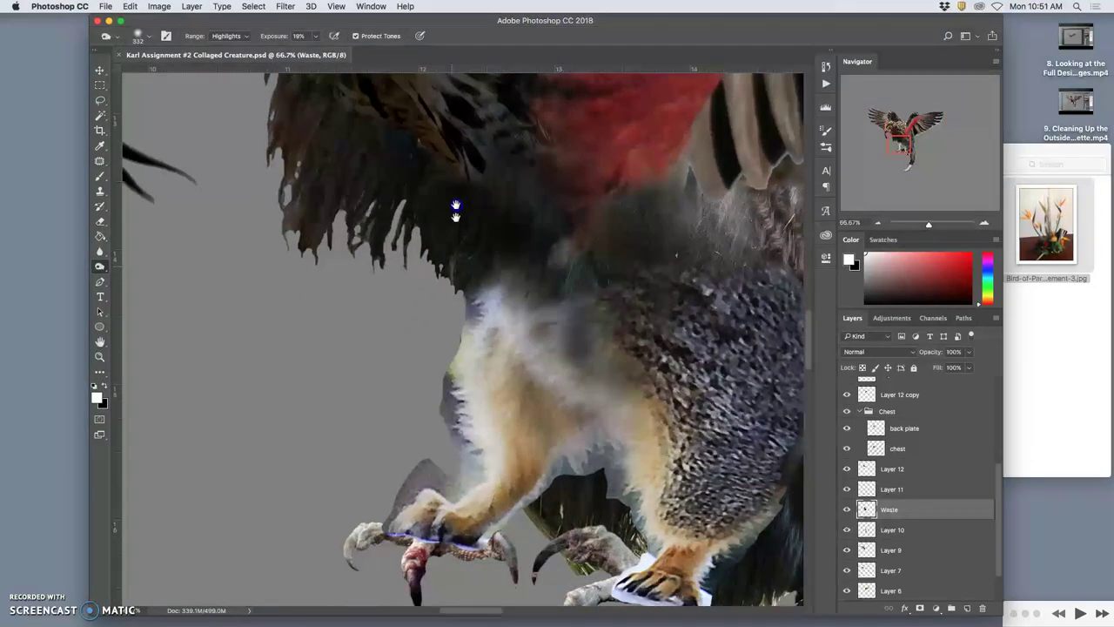
pyautogui.moveTo(455, 206); pyautogui.dragTo(464, 127)
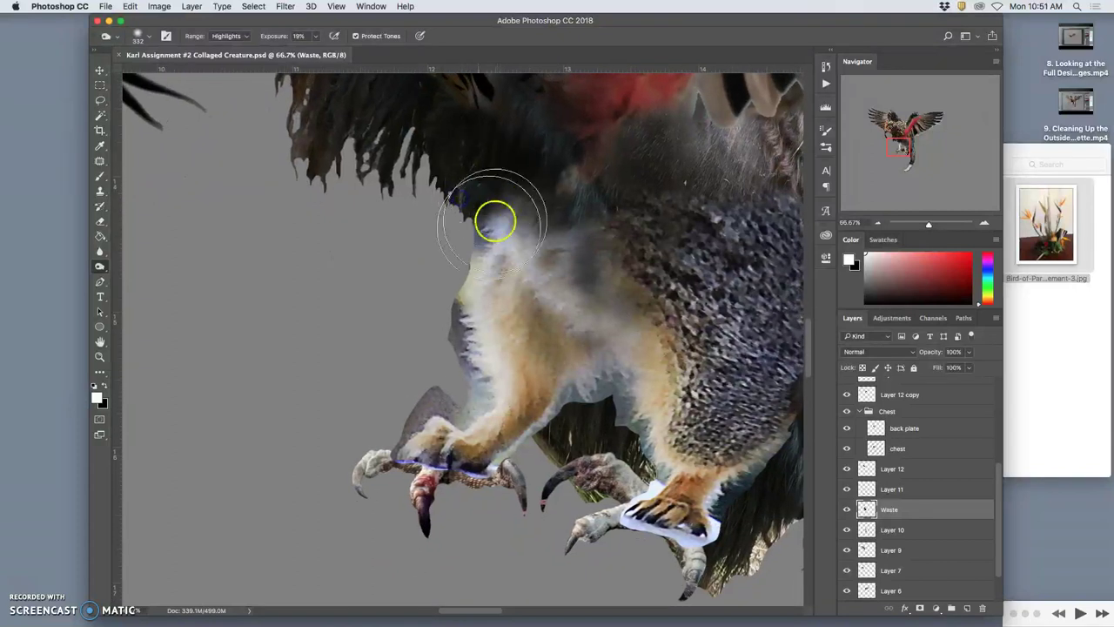
pyautogui.click(100, 220)
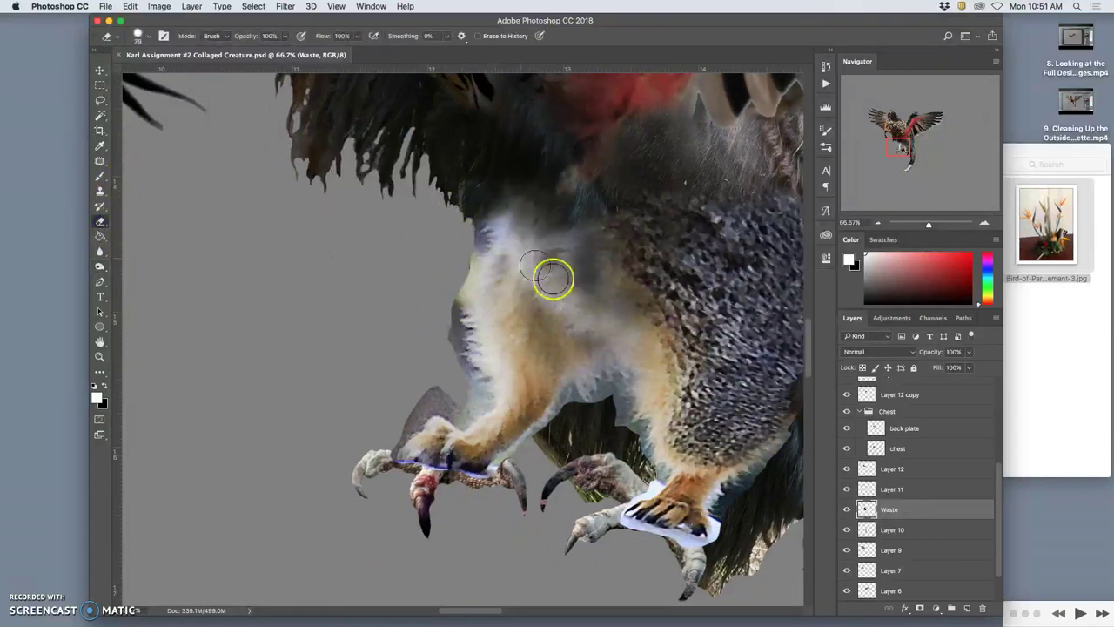
pyautogui.click(100, 72)
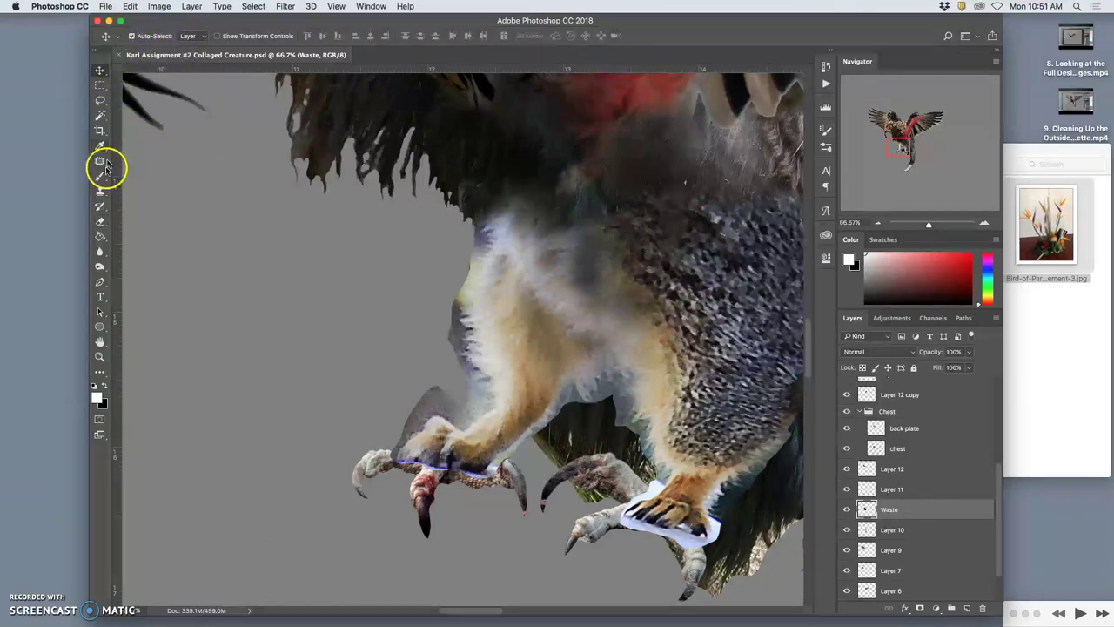
pyautogui.click(100, 220)
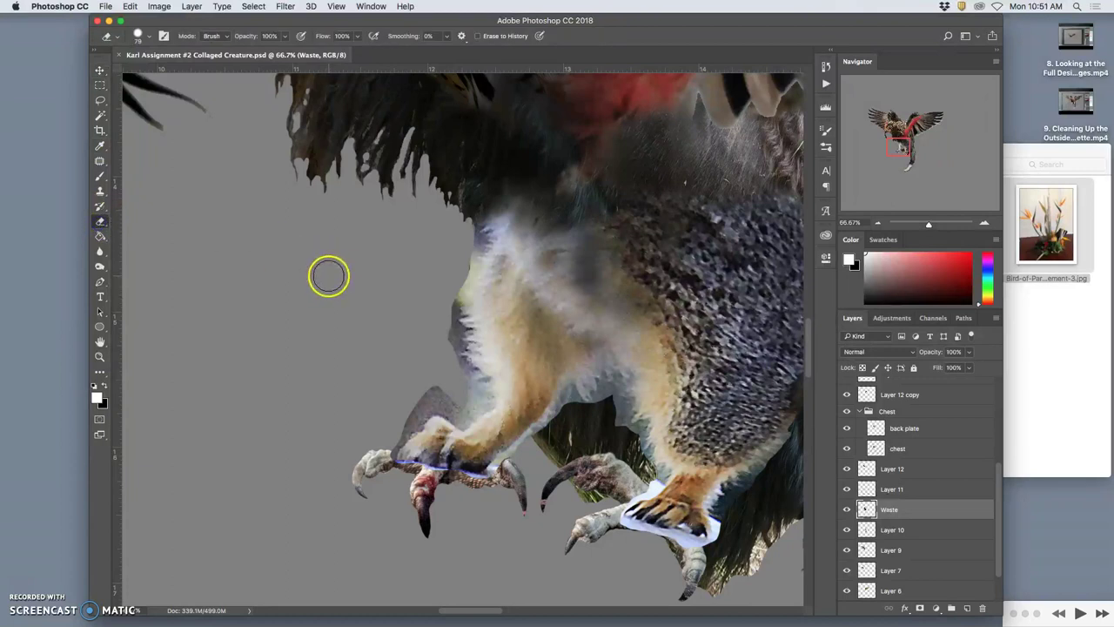
pyautogui.keyDown('super'); pyautogui.click(484, 285); pyautogui.keyUp('super')
pyautogui.click(470, 265)
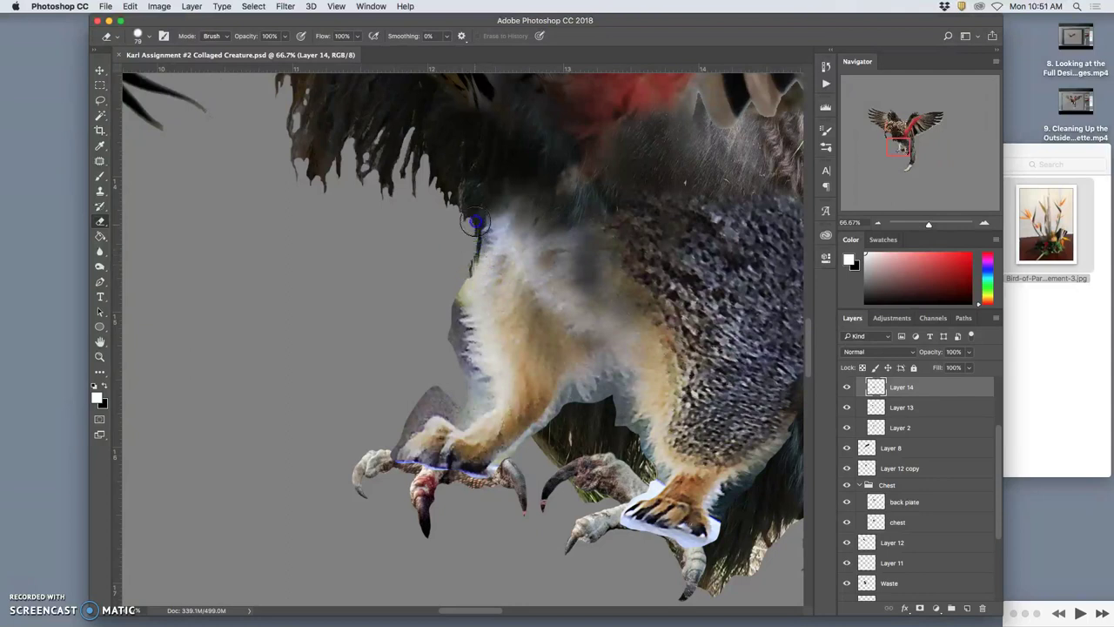
pyautogui.moveTo(484, 237); pyautogui.dragTo(467, 273)
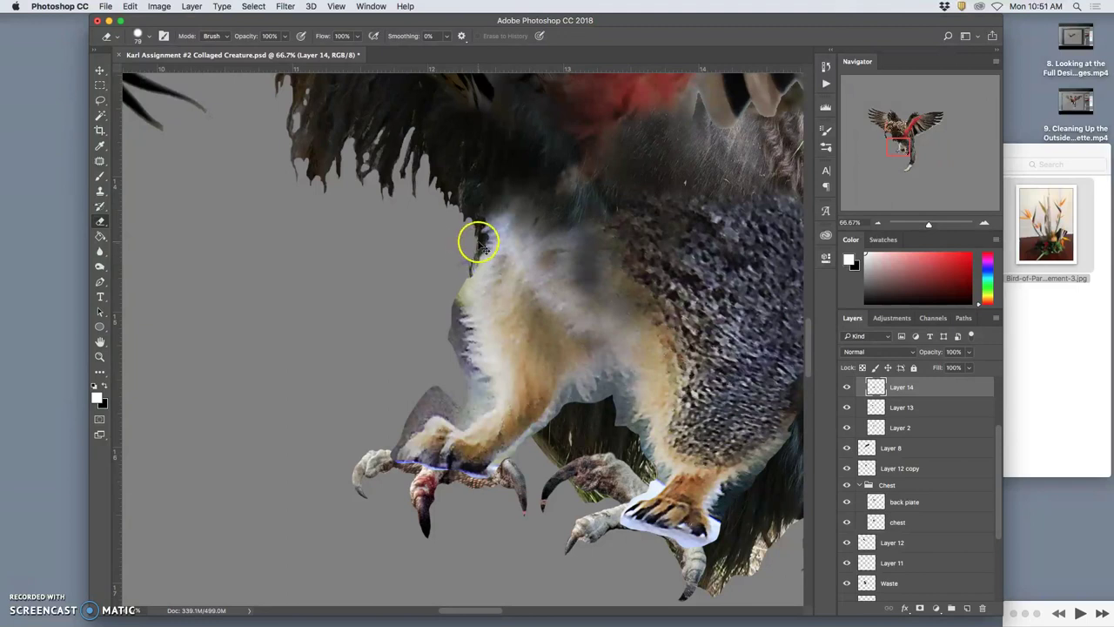
# - Erase the leftover dark feathers beside the top of the left leg on the Waste layer
pyautogui.keyDown('super'); pyautogui.click(479, 243); pyautogui.keyUp('super')
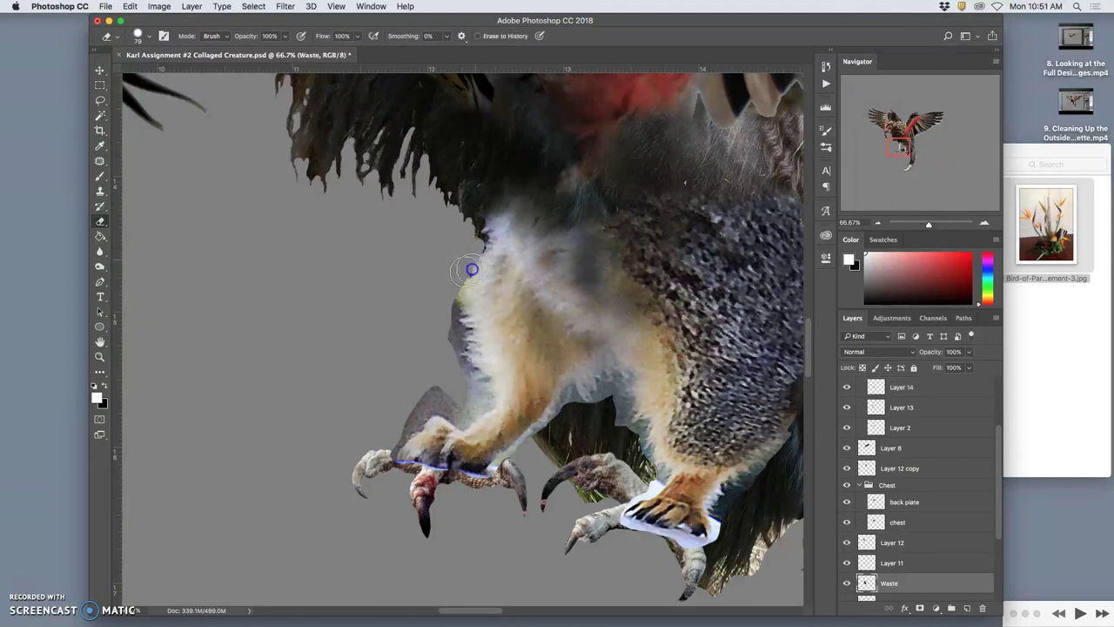
pyautogui.moveTo(482, 247); pyautogui.dragTo(475, 241)
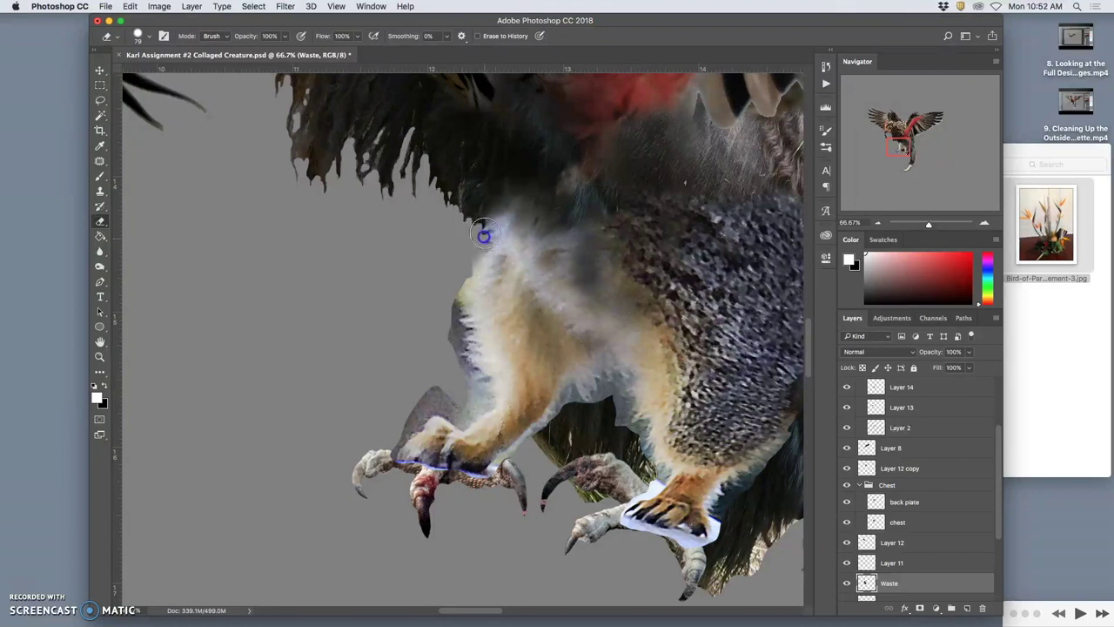
pyautogui.moveTo(487, 235); pyautogui.dragTo(478, 269)
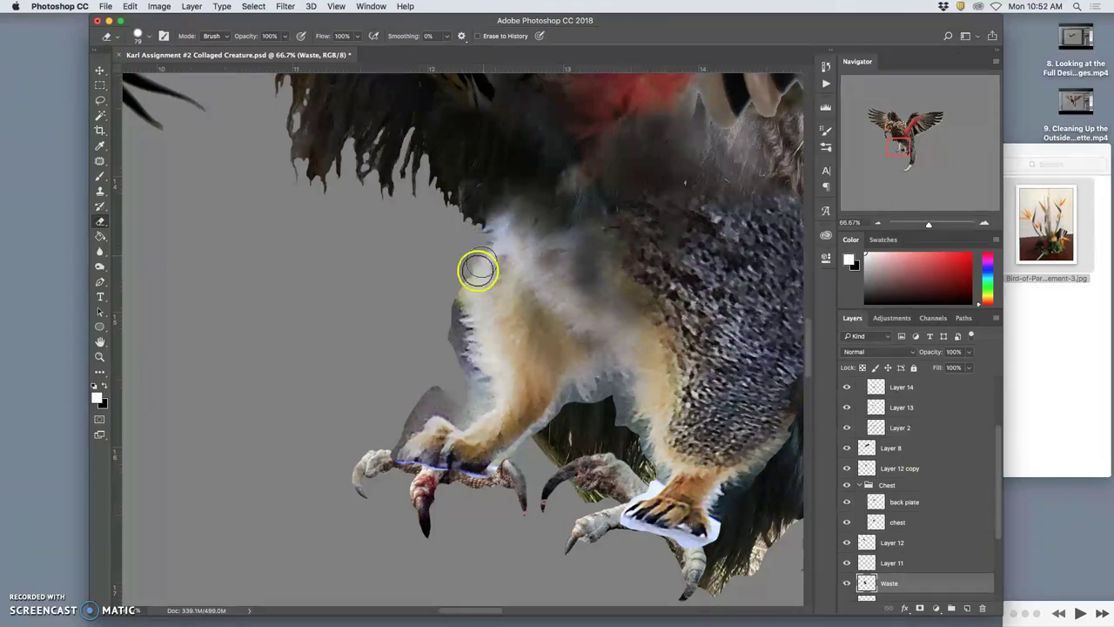
pyautogui.moveTo(487, 224); pyautogui.dragTo(486, 224)
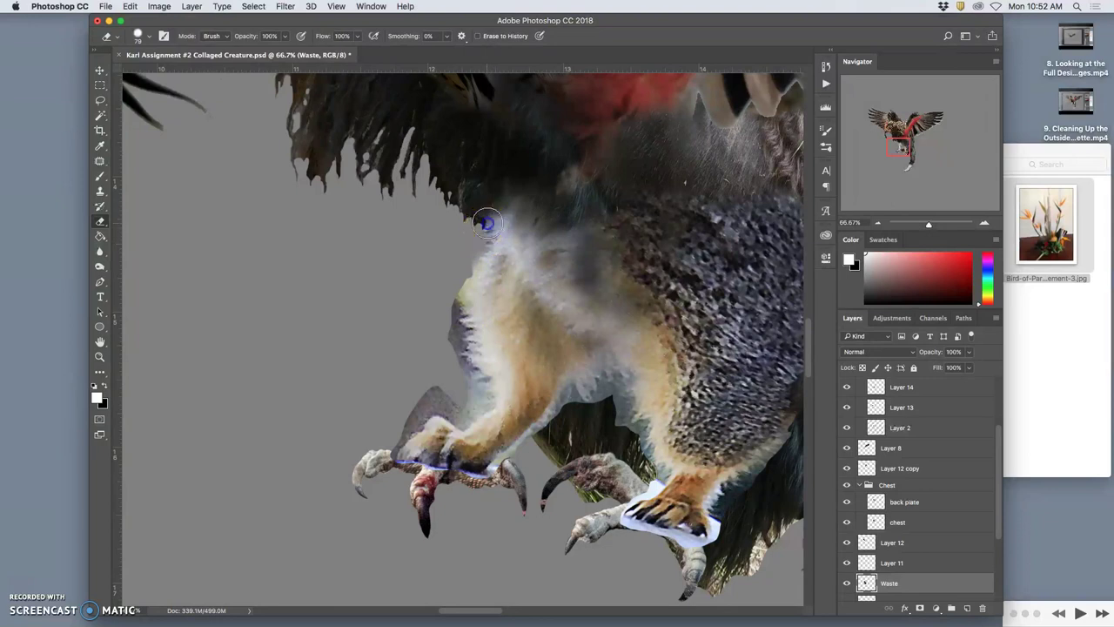
pyautogui.press('x')
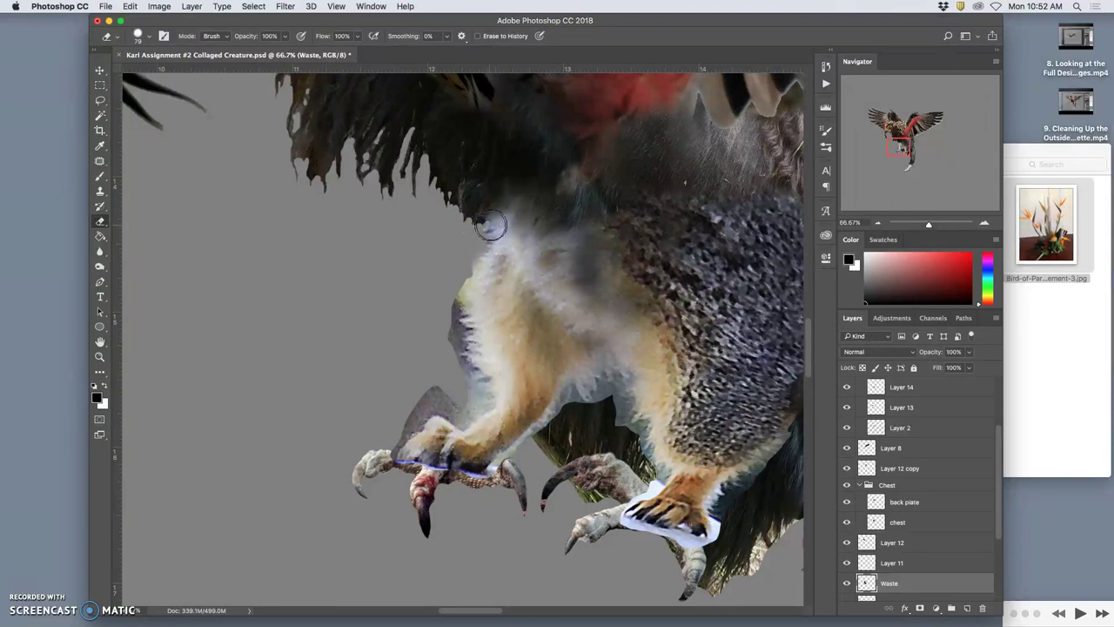
pyautogui.moveTo(498, 225)
pyautogui.mouseDown()
pyautogui.moveTo(510, 226)
pyautogui.moveTo(502, 278)
pyautogui.moveTo(461, 317)
pyautogui.mouseUp()
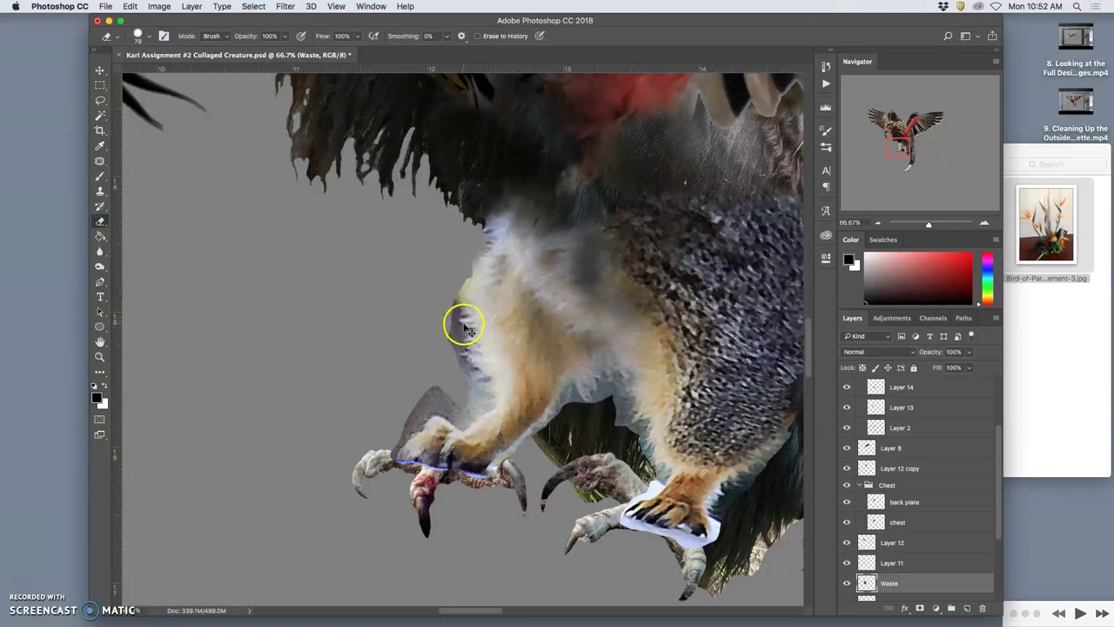
# - Erase the grey fringe down the outer edge of the left leg on Layer 14, following the fur
pyautogui.keyDown('super'); pyautogui.click(461, 326); pyautogui.keyUp('super')
pyautogui.moveTo(450, 329)
pyautogui.mouseDown()
pyautogui.moveTo(464, 277)
pyautogui.moveTo(462, 315)
pyautogui.mouseUp()
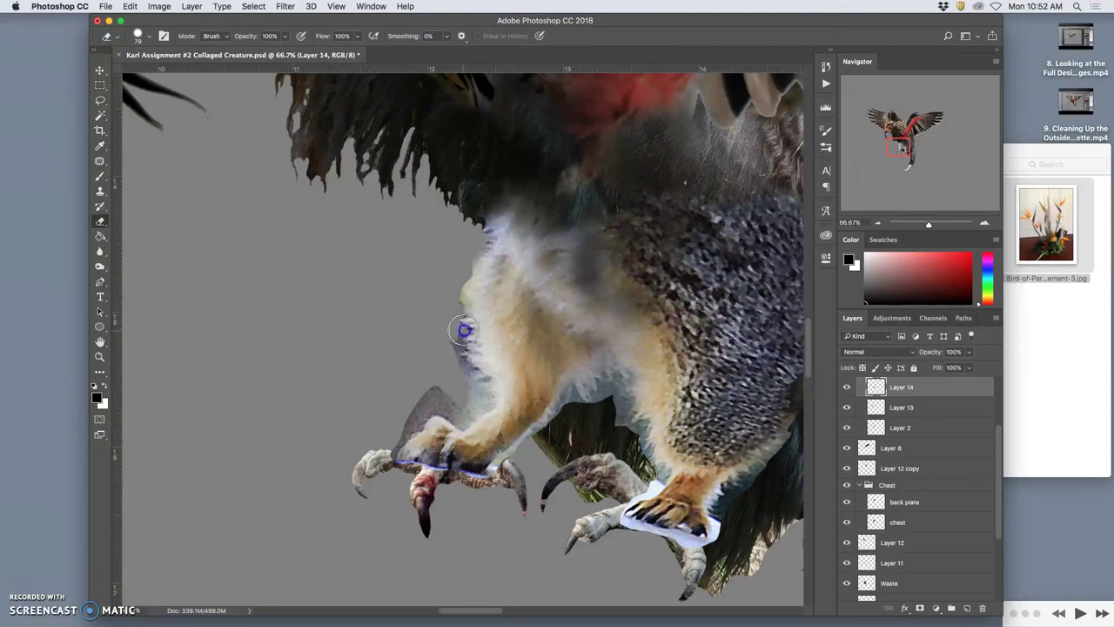
pyautogui.moveTo(461, 331)
pyautogui.mouseDown()
pyautogui.moveTo(466, 376)
pyautogui.moveTo(486, 381)
pyautogui.moveTo(487, 407)
pyautogui.moveTo(459, 424)
pyautogui.moveTo(442, 408)
pyautogui.moveTo(427, 415)
pyautogui.moveTo(460, 414)
pyautogui.moveTo(484, 373)
pyautogui.moveTo(496, 385)
pyautogui.moveTo(488, 429)
pyautogui.moveTo(505, 392)
pyautogui.mouseUp()
# - Erase the pale fringe between the two legs on Layer 14, along the left leg's inner edge and the belly
pyautogui.press('super+minus')
pyautogui.press('super+minus')
pyautogui.press('super+minus')
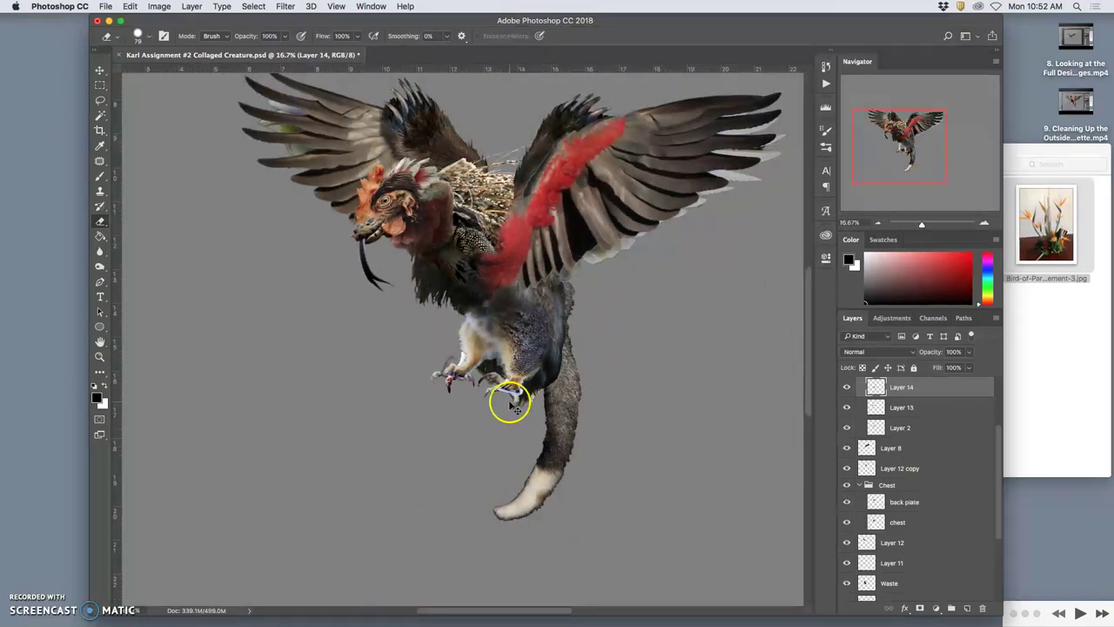
pyautogui.press('super+plus')
pyautogui.press('super+plus')
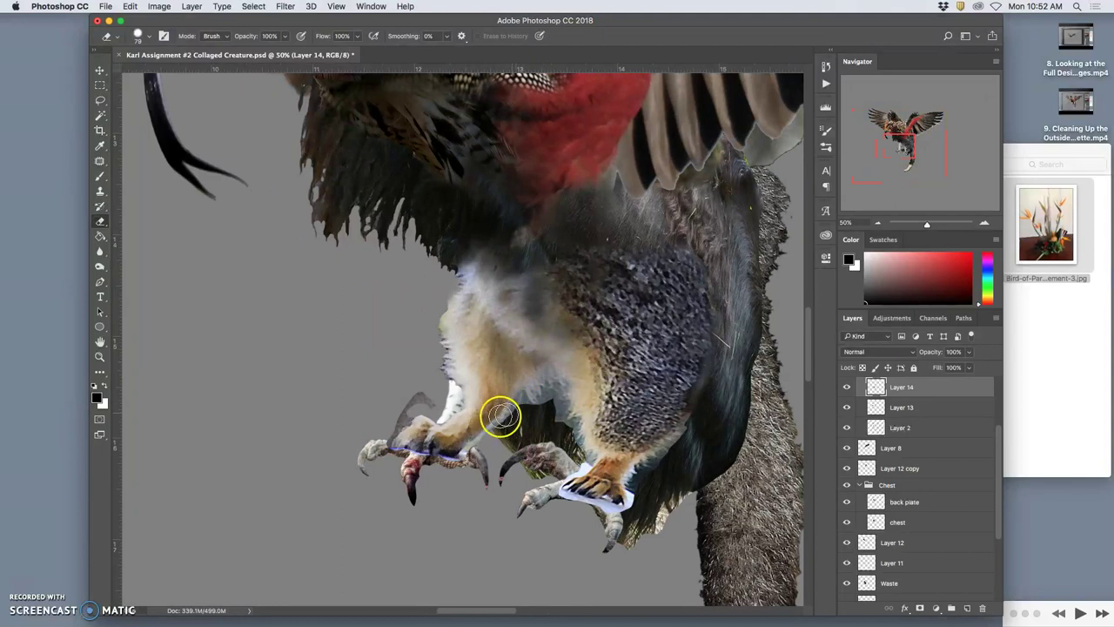
pyautogui.click(505, 419)
pyautogui.moveTo(497, 424)
pyautogui.mouseDown()
pyautogui.moveTo(490, 433)
pyautogui.moveTo(498, 425)
pyautogui.mouseUp()
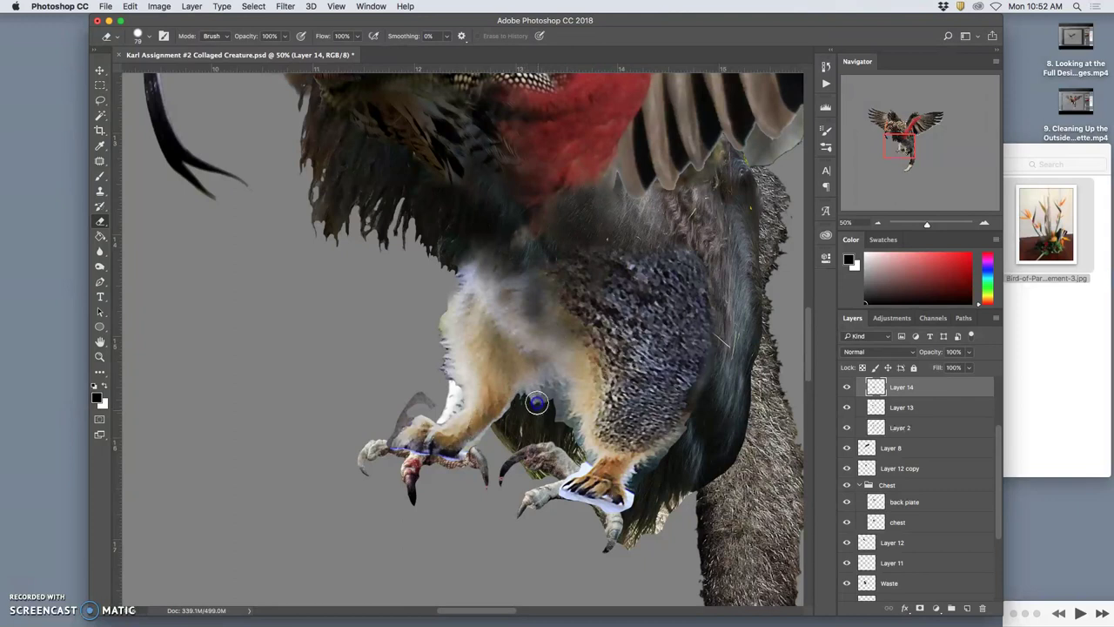
pyautogui.moveTo(544, 389)
pyautogui.mouseDown()
pyautogui.moveTo(560, 421)
pyautogui.moveTo(555, 406)
pyautogui.moveTo(503, 424)
pyautogui.mouseUp()
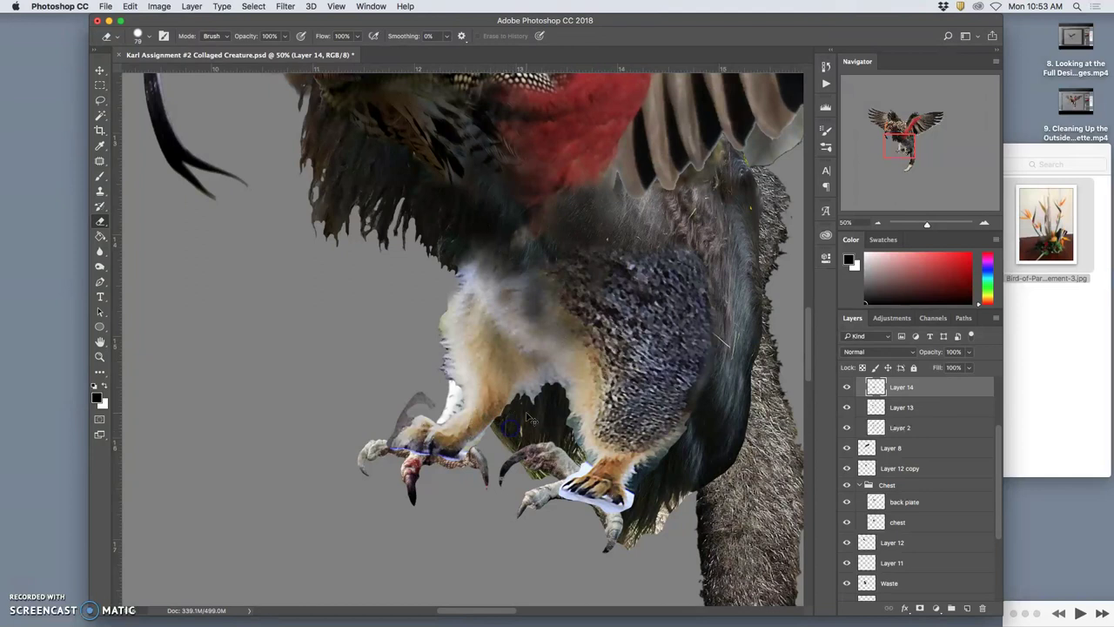
# - Erase the dark feathers showing between the two legs on the Waste layer, down to the rear talons
pyautogui.press('super+minus')
pyautogui.press('super+minus')
pyautogui.press('super+minus')
pyautogui.press('super+plus')
pyautogui.press('super+plus')
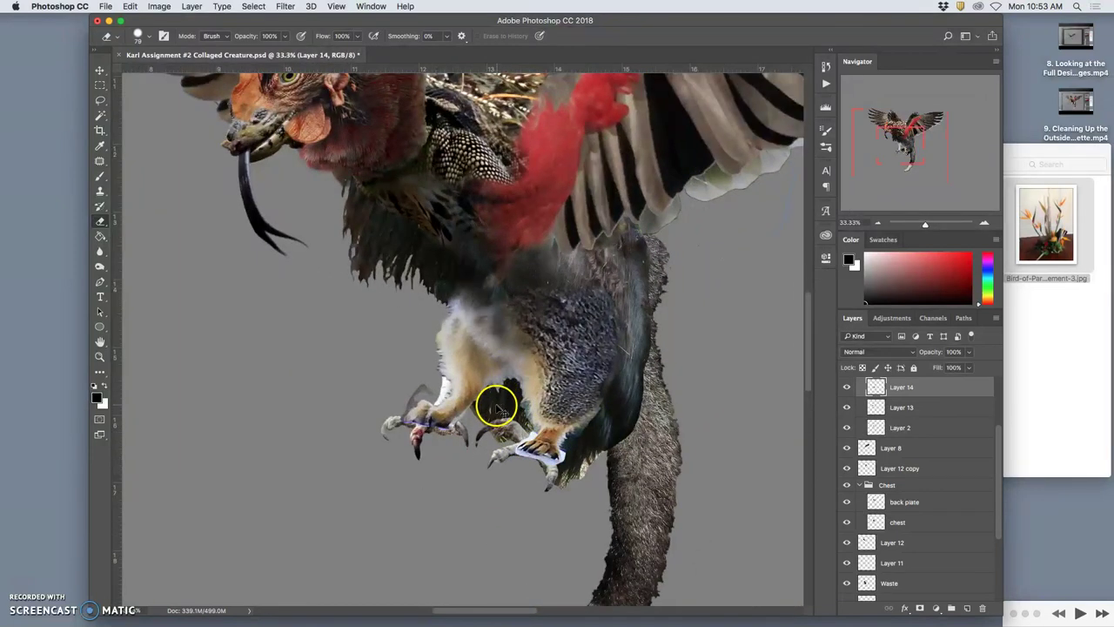
pyautogui.keyDown('super'); pyautogui.click(497, 406); pyautogui.keyUp('super')
pyautogui.moveTo(483, 388)
pyautogui.mouseDown()
pyautogui.moveTo(477, 412)
pyautogui.moveTo(500, 403)
pyautogui.moveTo(506, 432)
pyautogui.moveTo(522, 406)
pyautogui.moveTo(529, 428)
pyautogui.moveTo(502, 430)
pyautogui.mouseUp()
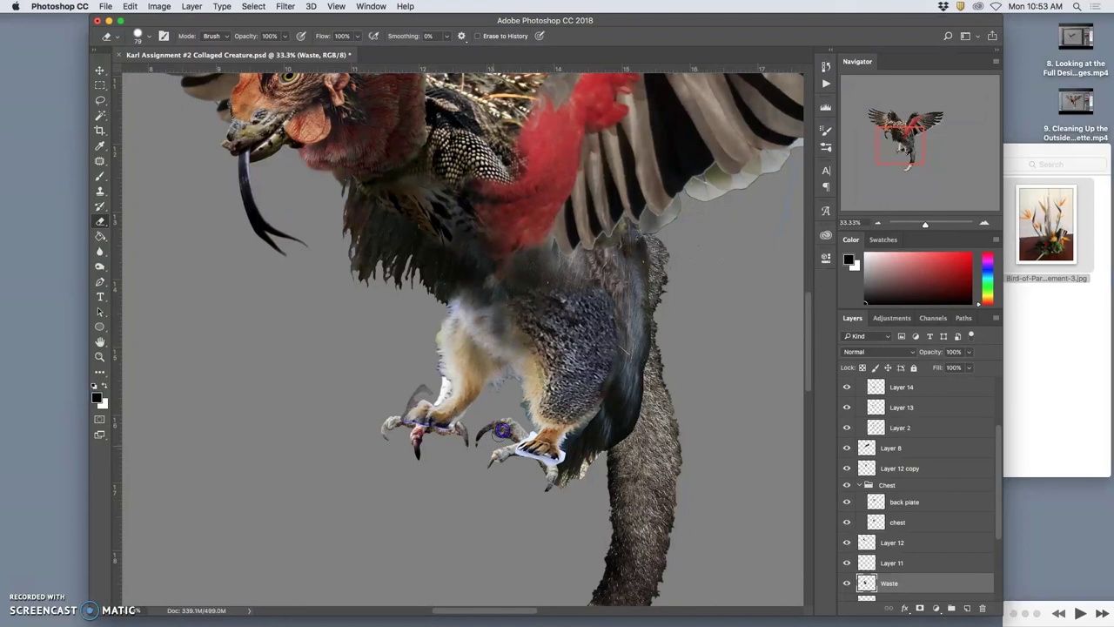
# - Clean up the ragged feather edges behind the right foot and along the tail on the Waste layer with the Eraser
pyautogui.moveTo(570, 444)
pyautogui.mouseDown()
pyautogui.moveTo(546, 467)
pyautogui.moveTo(557, 478)
pyautogui.moveTo(560, 454)
pyautogui.moveTo(561, 479)
pyautogui.mouseUp()
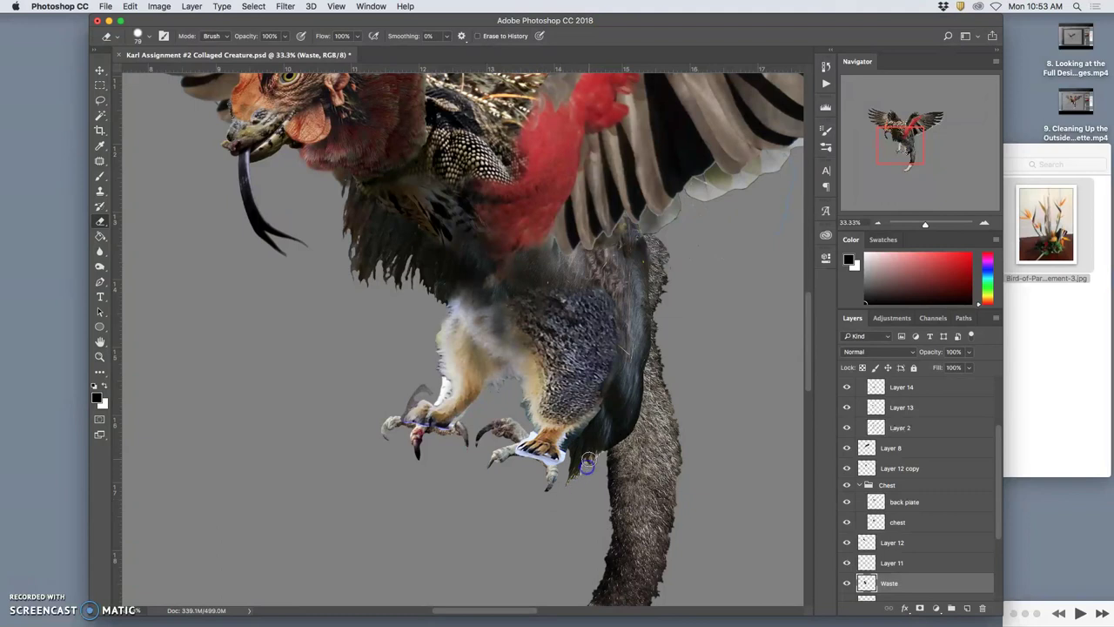
pyautogui.moveTo(585, 460)
pyautogui.mouseDown()
pyautogui.moveTo(581, 472)
pyautogui.moveTo(607, 452)
pyautogui.mouseUp()
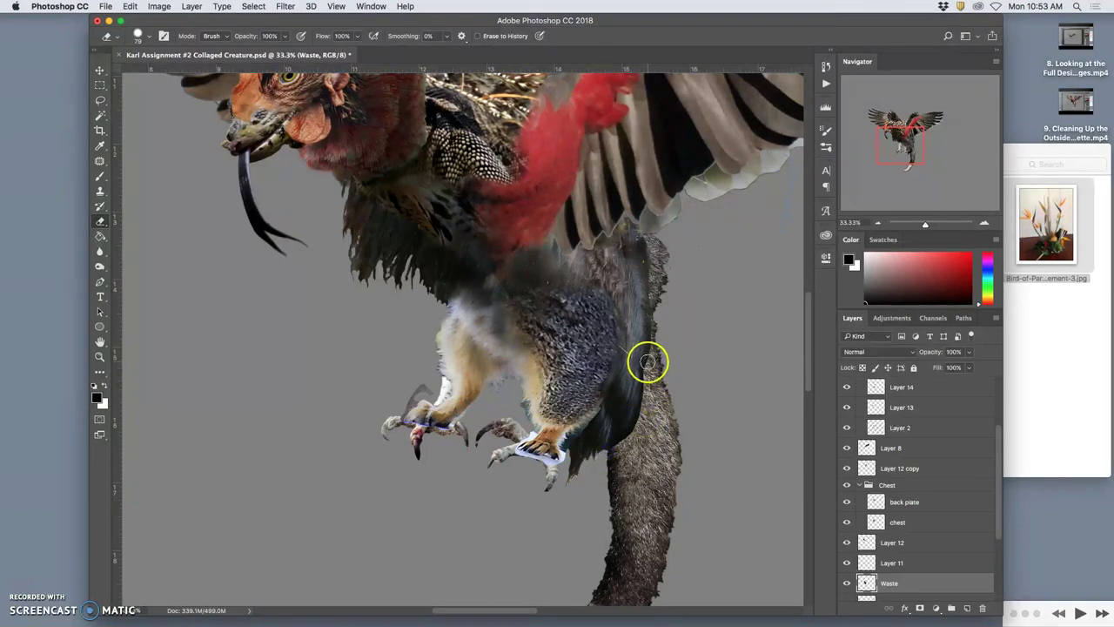
pyautogui.moveTo(650, 361)
pyautogui.mouseDown()
pyautogui.moveTo(642, 413)
pyautogui.moveTo(648, 384)
pyautogui.mouseUp()
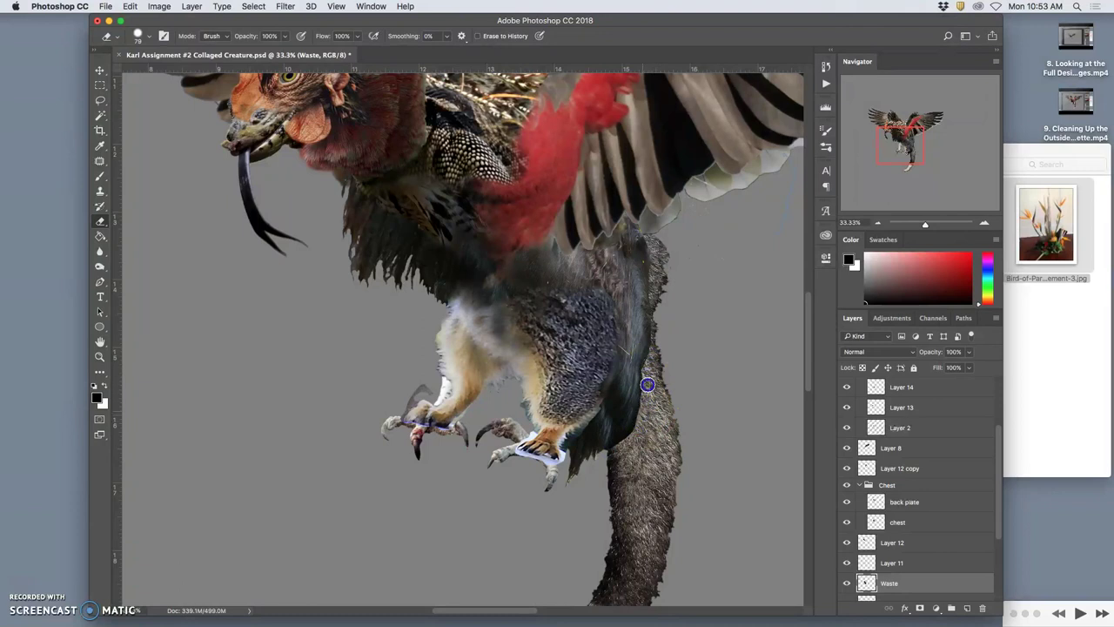
pyautogui.moveTo(628, 443)
pyautogui.mouseDown()
pyautogui.moveTo(638, 415)
pyautogui.moveTo(620, 448)
pyautogui.mouseUp()
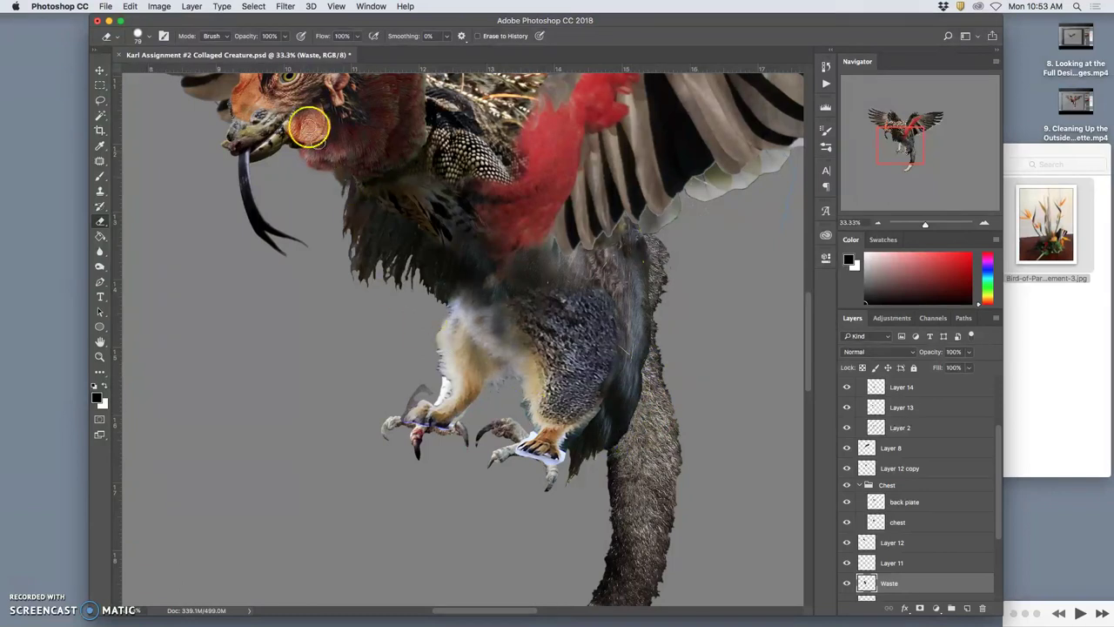
# - Erase the grey halo above the left foot and the blue fringe across its talons on Layer 14
pyautogui.keyDown('super'); pyautogui.click(462, 366); pyautogui.keyUp('super')
pyautogui.moveTo(423, 384); pyautogui.dragTo(429, 392)
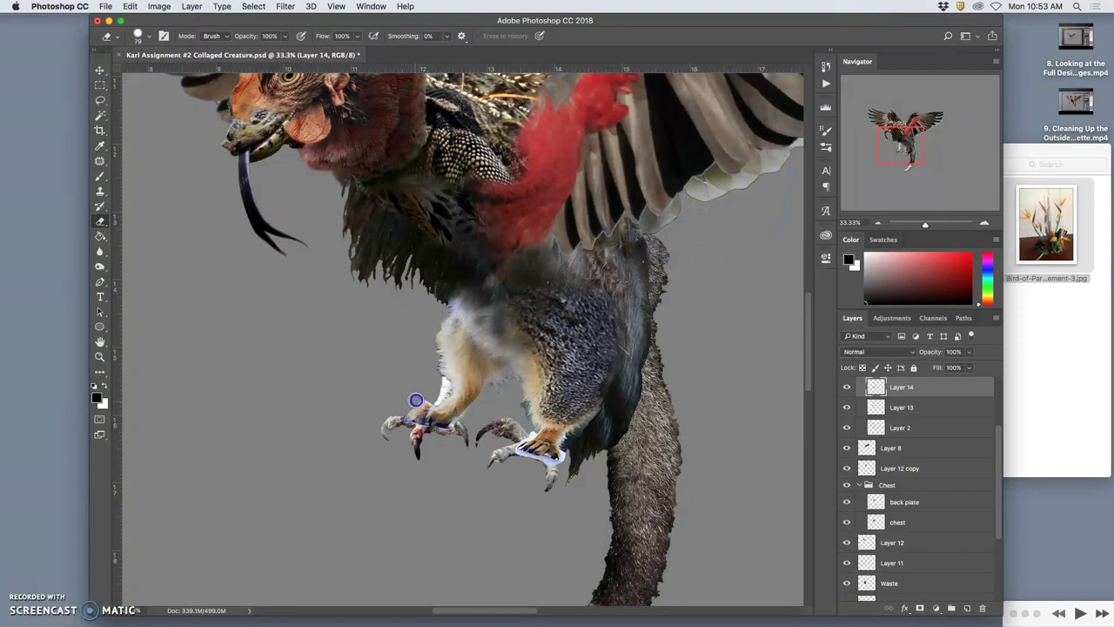
pyautogui.click(478, 415)
pyautogui.moveTo(448, 425)
pyautogui.mouseDown()
pyautogui.moveTo(423, 421)
pyautogui.moveTo(434, 436)
pyautogui.moveTo(424, 421)
pyautogui.mouseUp()
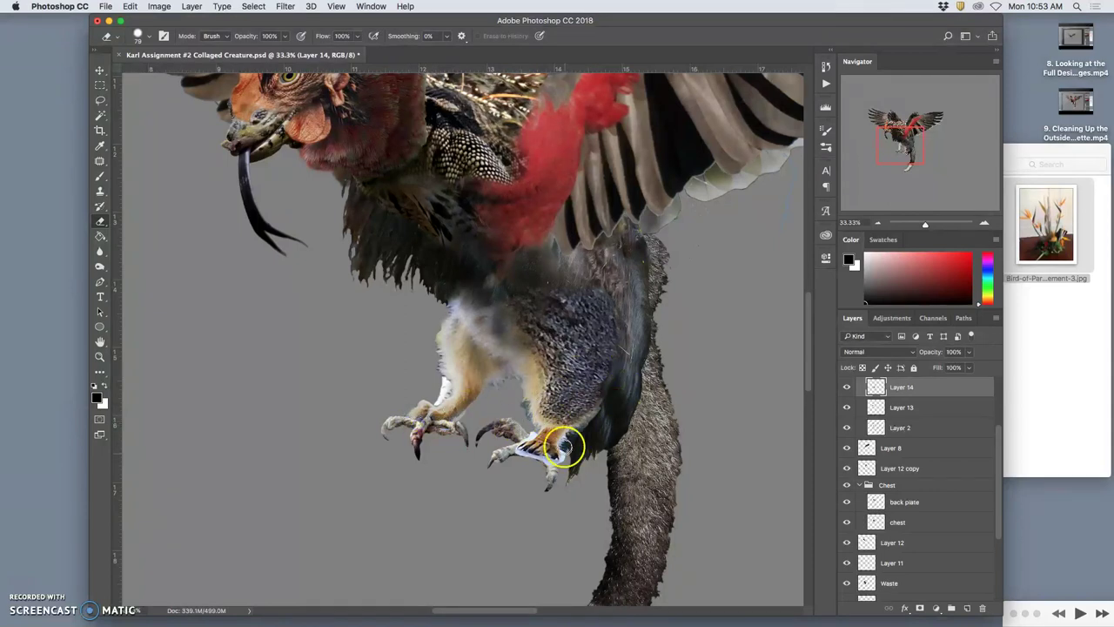
# - Erase the white halo around the right foot and trim the back edge of the right leg on Layer 14
pyautogui.click(516, 455)
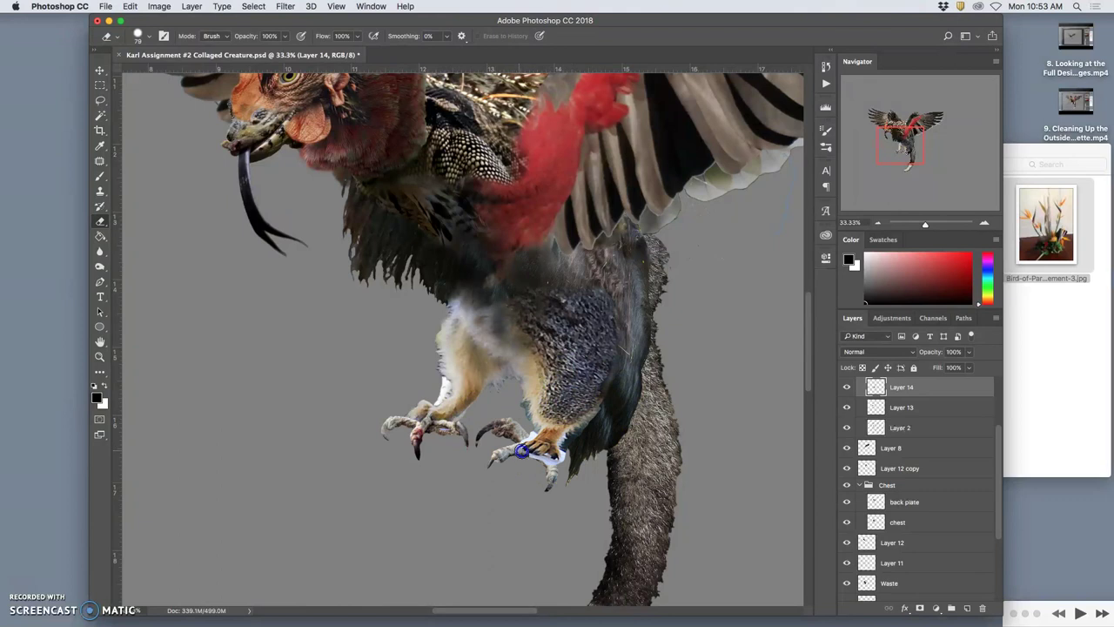
pyautogui.moveTo(521, 453); pyautogui.dragTo(541, 457)
pyautogui.moveTo(563, 452); pyautogui.dragTo(563, 447)
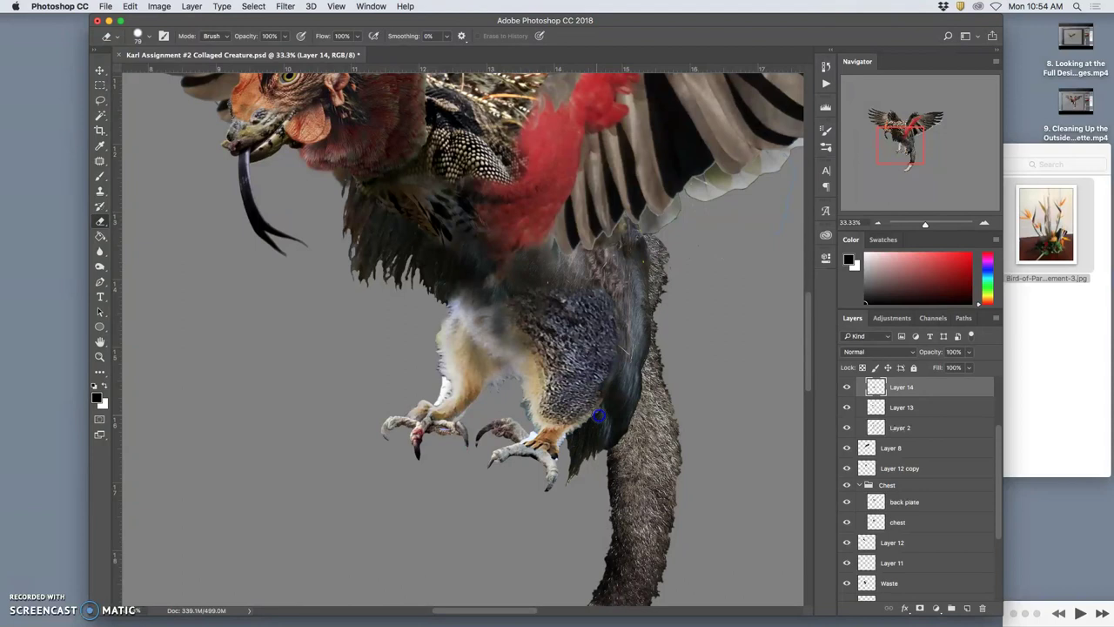
pyautogui.click(604, 397)
pyautogui.moveTo(618, 384); pyautogui.dragTo(627, 368)
# - Erase the furry paw covering the right talons and trim the lower edges of the left leg on Layer 14
pyautogui.click(518, 405)
pyautogui.moveTo(524, 417); pyautogui.dragTo(525, 418)
pyautogui.moveTo(533, 429); pyautogui.dragTo(523, 438)
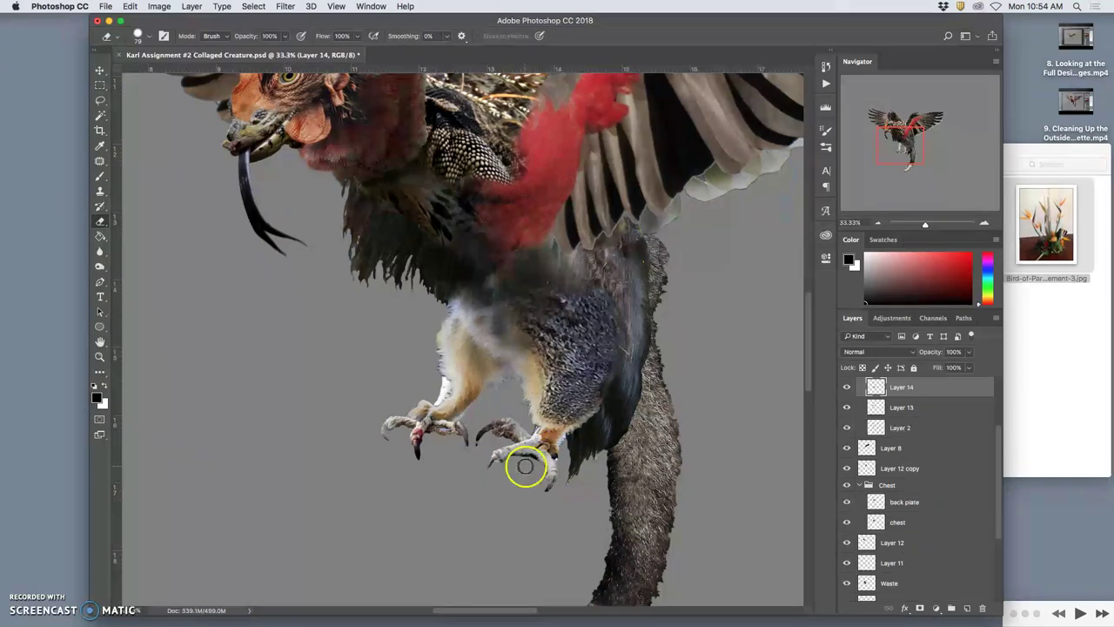
pyautogui.moveTo(531, 453); pyautogui.dragTo(562, 444)
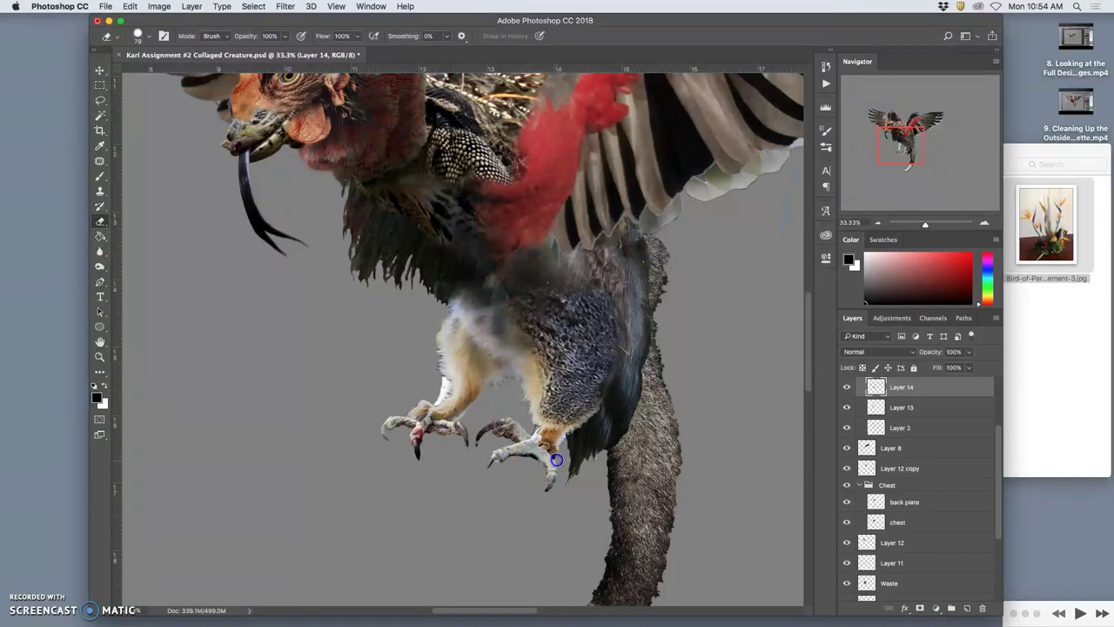
pyautogui.click(461, 419)
pyautogui.moveTo(477, 403)
pyautogui.mouseDown()
pyautogui.moveTo(447, 414)
pyautogui.moveTo(435, 398)
pyautogui.moveTo(482, 385)
pyautogui.moveTo(423, 391)
pyautogui.moveTo(439, 397)
pyautogui.mouseUp()
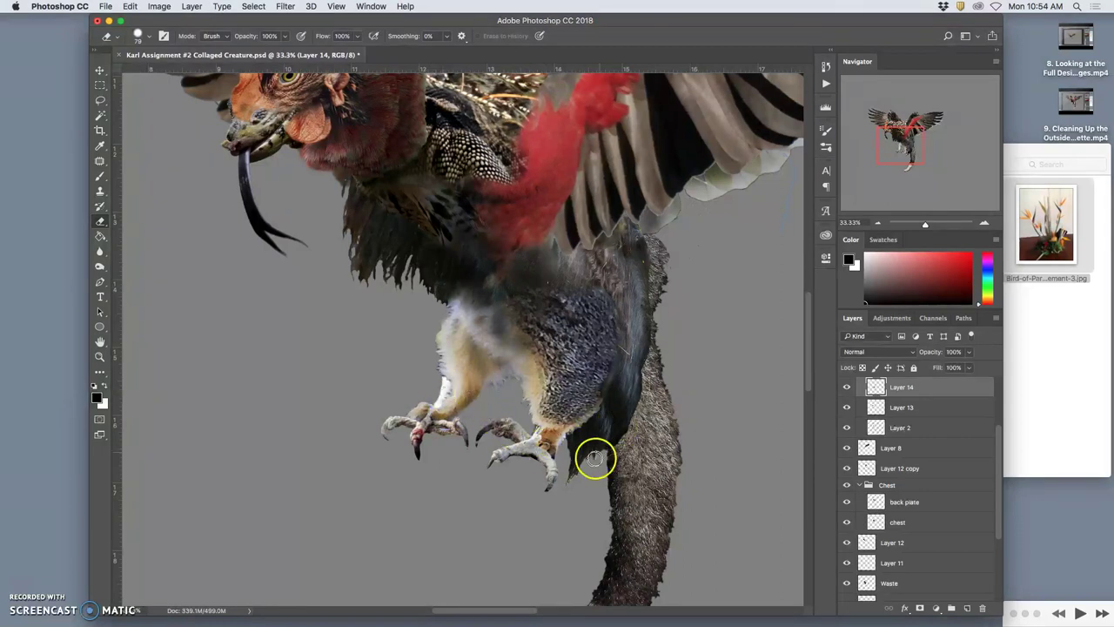
# - Trim the feather tips hanging behind the right foot on the Waste layer with the Eraser
pyautogui.moveTo(572, 483); pyautogui.dragTo(567, 482)
pyautogui.keyDown('super'); pyautogui.click(579, 467); pyautogui.keyUp('super')
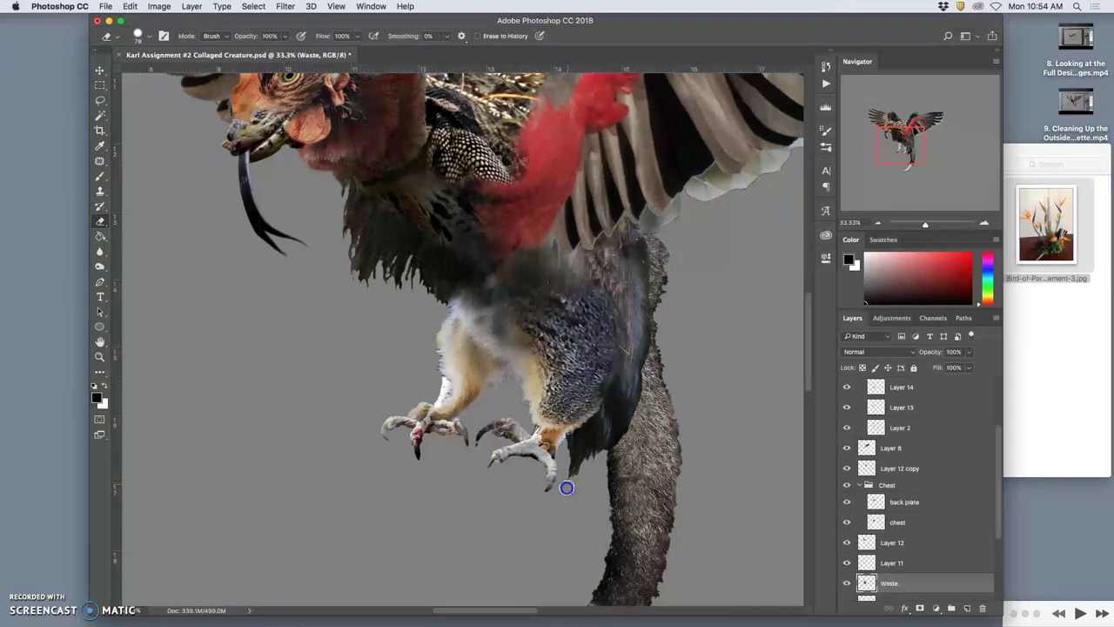
pyautogui.moveTo(573, 484)
pyautogui.mouseDown()
pyautogui.moveTo(635, 421)
pyautogui.moveTo(667, 347)
pyautogui.moveTo(646, 339)
pyautogui.moveTo(649, 376)
pyautogui.moveTo(666, 373)
pyautogui.moveTo(670, 314)
pyautogui.moveTo(709, 287)
pyautogui.moveTo(703, 318)
pyautogui.moveTo(741, 310)
pyautogui.moveTo(767, 280)
pyautogui.moveTo(616, 342)
pyautogui.mouseUp()
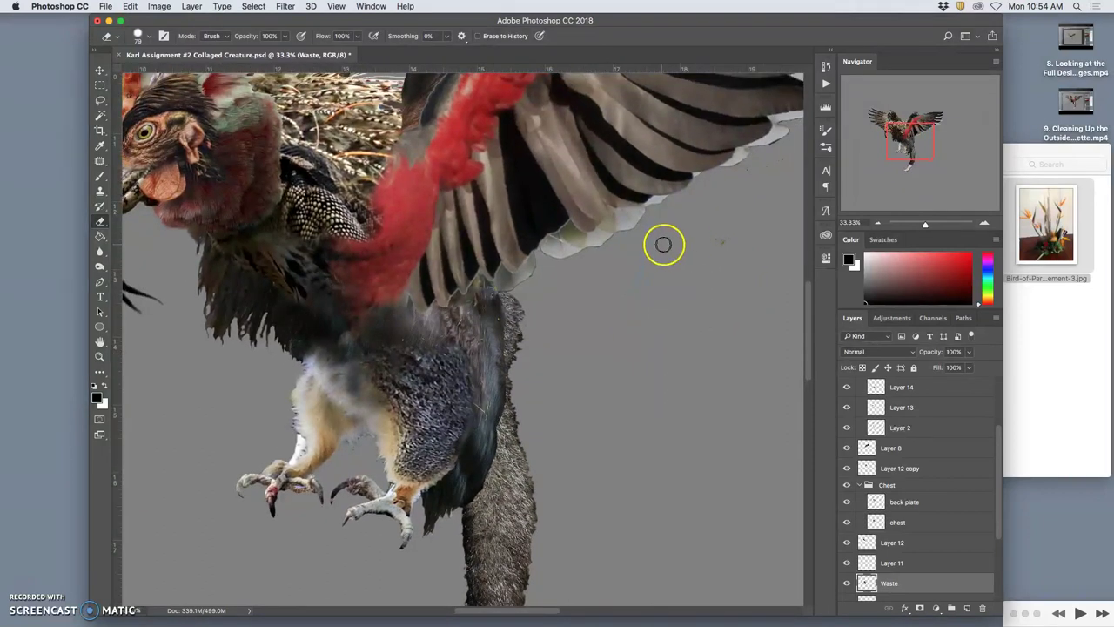
pyautogui.press('super+minus')
pyautogui.press('super+minus')
pyautogui.press('super+minus')
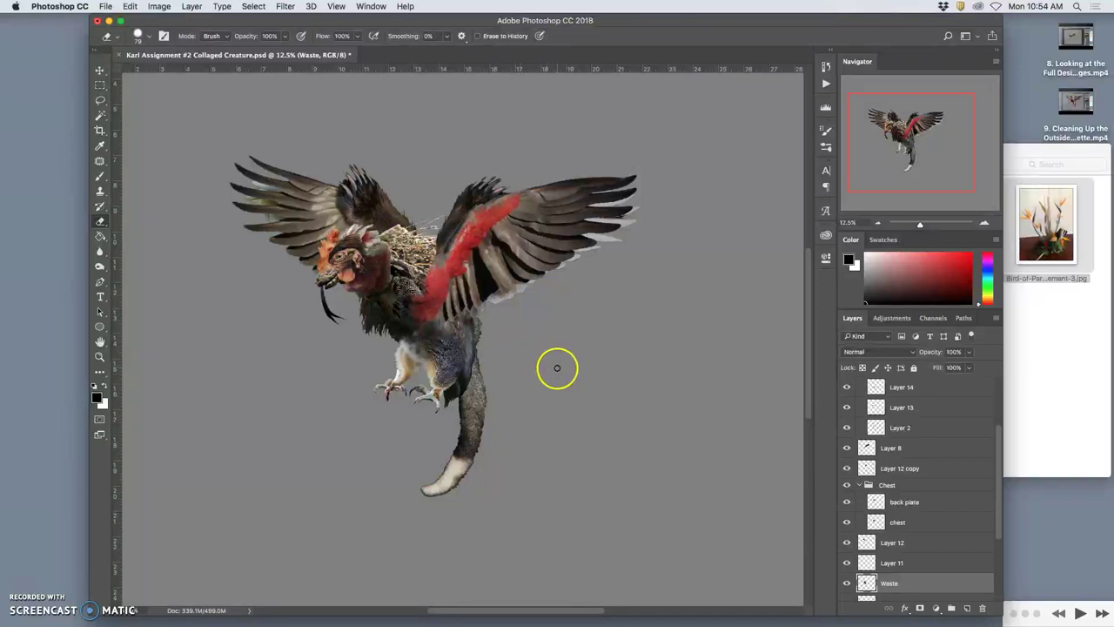
# - Place the image birds-of-paradise-flower-bloom-blooming-942649 from the Birds of Paradise Embellishments folder into the creature document at its fitted size
pyautogui.press('super+minus')
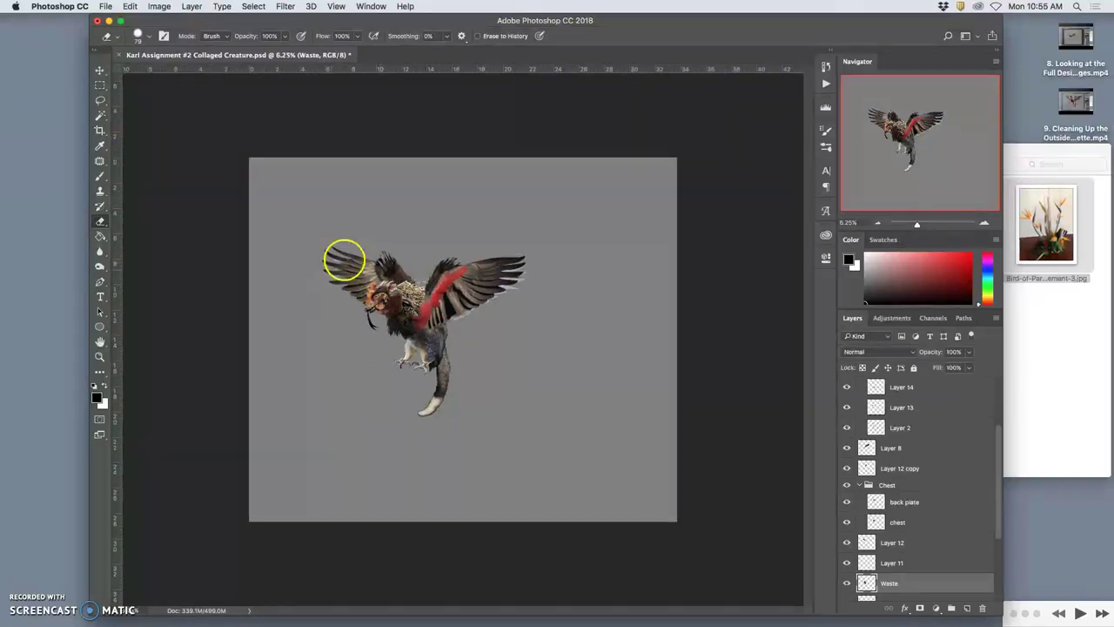
pyautogui.click(1021, 314)
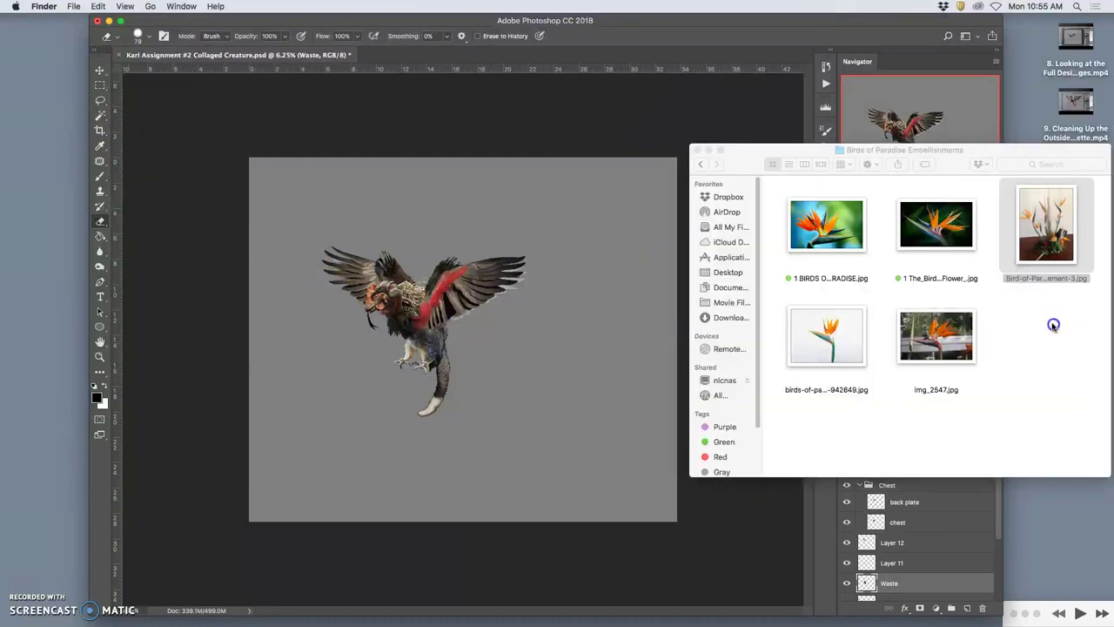
pyautogui.moveTo(859, 333); pyautogui.dragTo(544, 394)
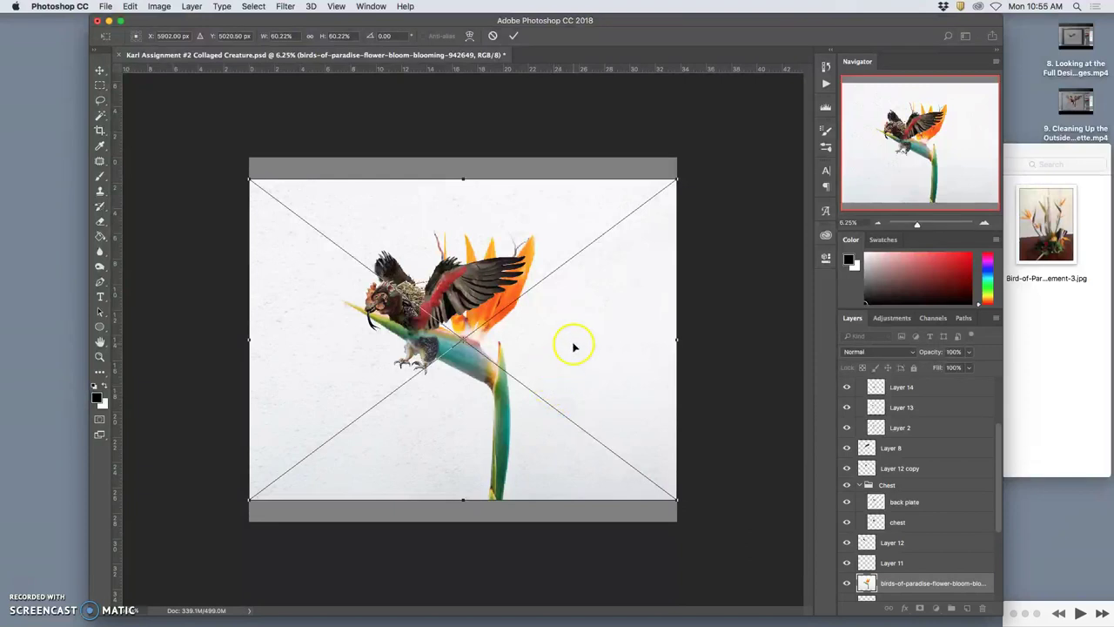
pyautogui.press('Return')
pyautogui.press('e')
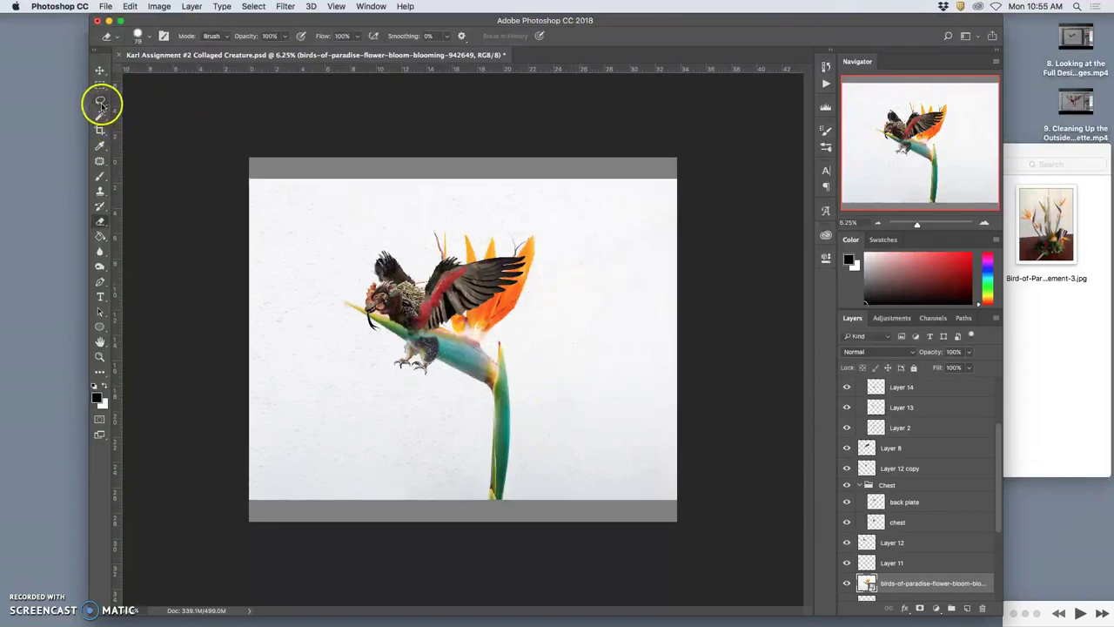
# - Lasso loosely around the whole flower and stem, copy the selection to a new layer, and delete the placed original image layer
pyautogui.click(100, 104)
pyautogui.moveTo(413, 236)
pyautogui.mouseDown()
pyautogui.moveTo(362, 241)
pyautogui.moveTo(321, 294)
pyautogui.moveTo(348, 350)
pyautogui.moveTo(428, 425)
pyautogui.mouseUp()
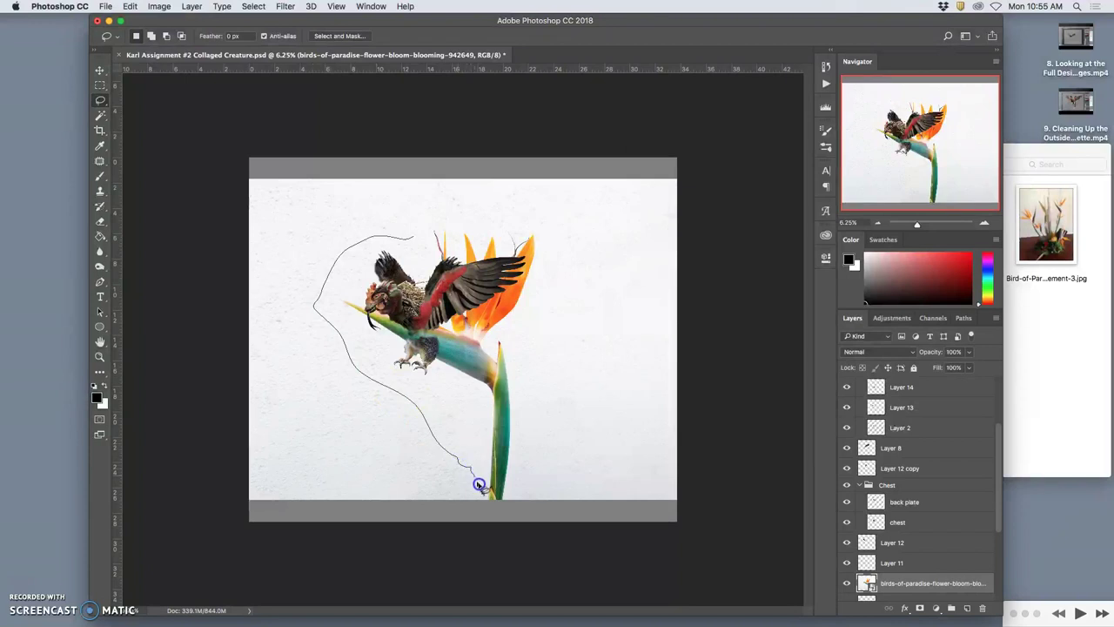
pyautogui.moveTo(533, 451)
pyautogui.mouseDown()
pyautogui.moveTo(564, 268)
pyautogui.moveTo(541, 203)
pyautogui.moveTo(461, 208)
pyautogui.moveTo(422, 228)
pyautogui.mouseUp()
pyautogui.press('super+j')
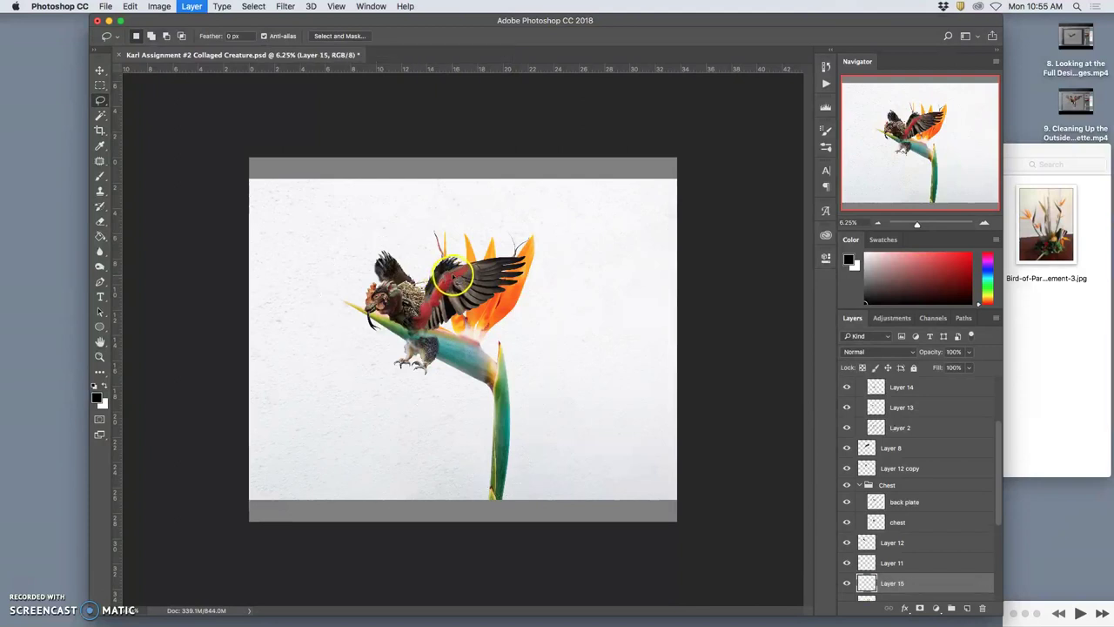
pyautogui.click(900, 596)
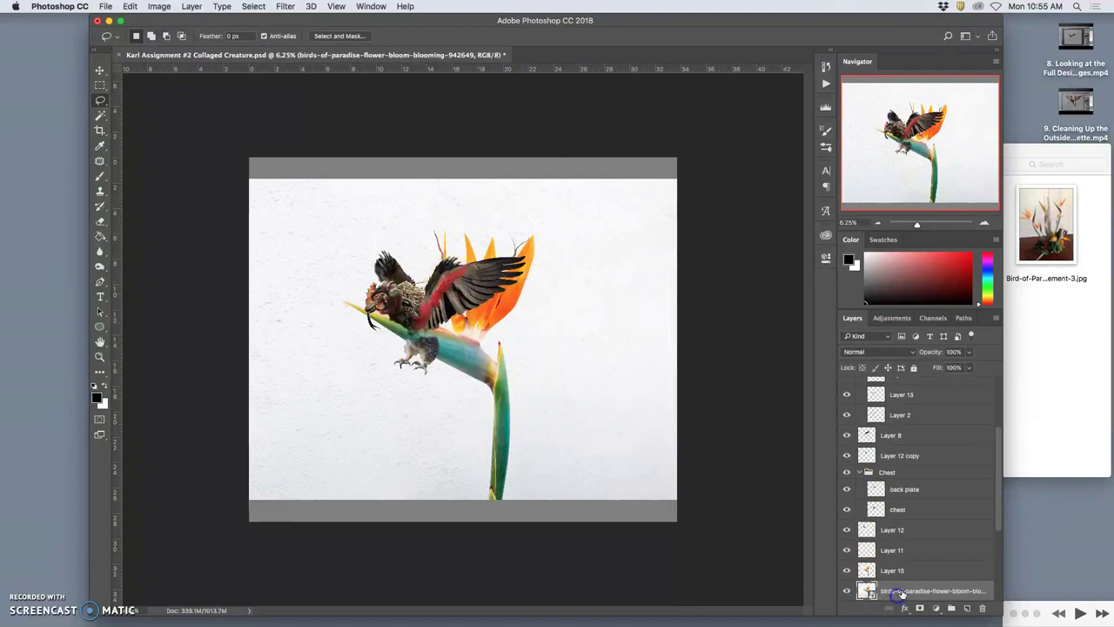
pyautogui.press('BackSpace')
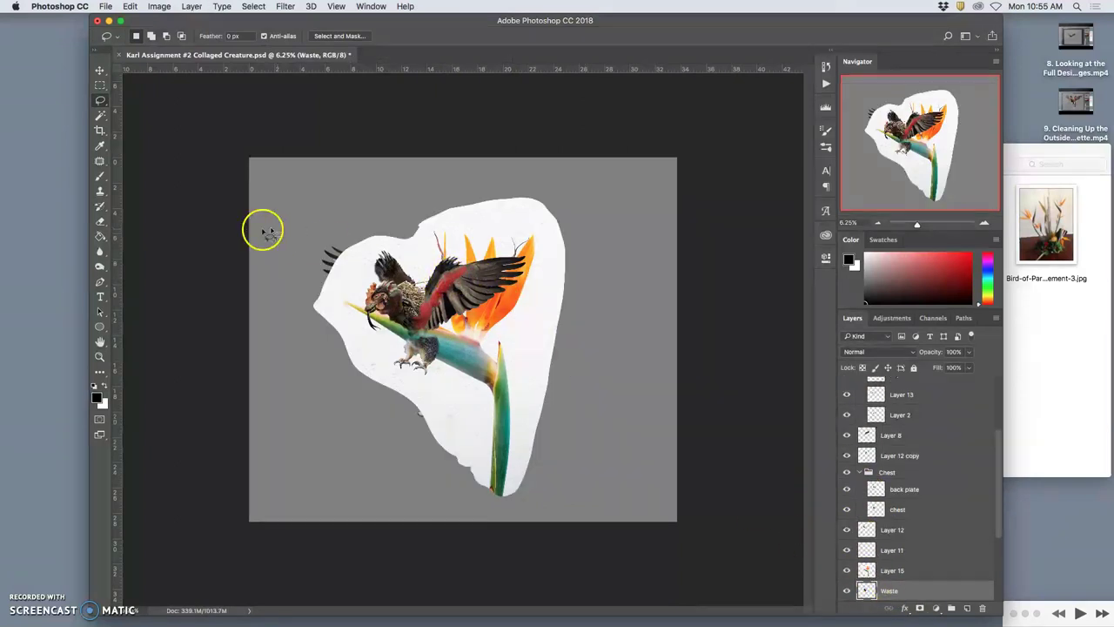
# - Remove the white background around the flower on Layer 15 with the Magic Wand, using Select and Mask at 5 px radius, 2.4 px feather and +9% shift edge
pyautogui.click(101, 116)
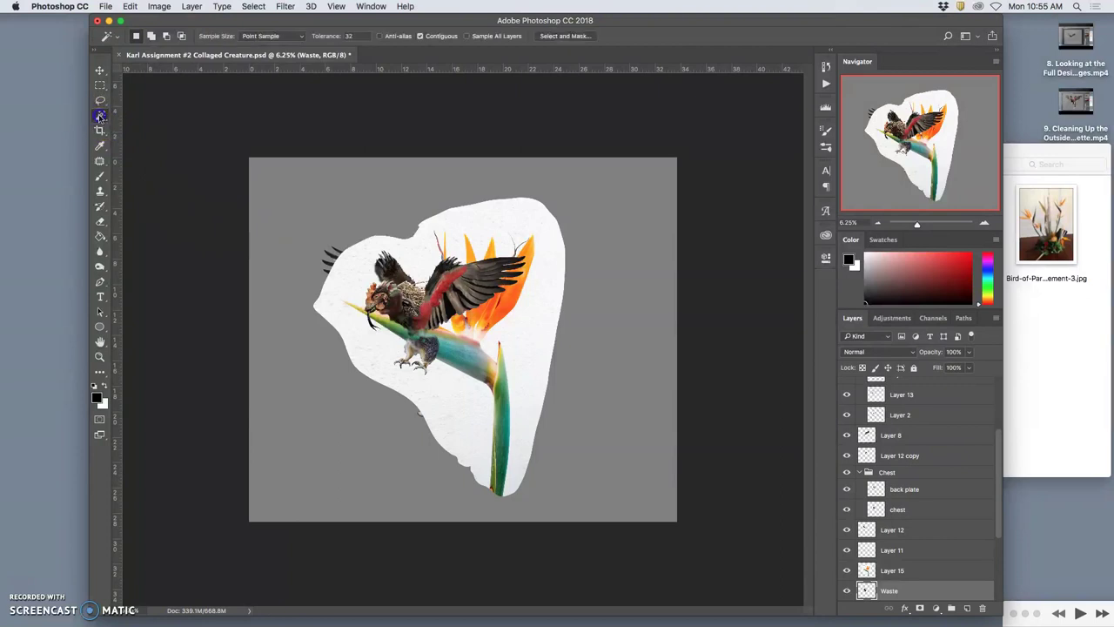
pyautogui.click(530, 327)
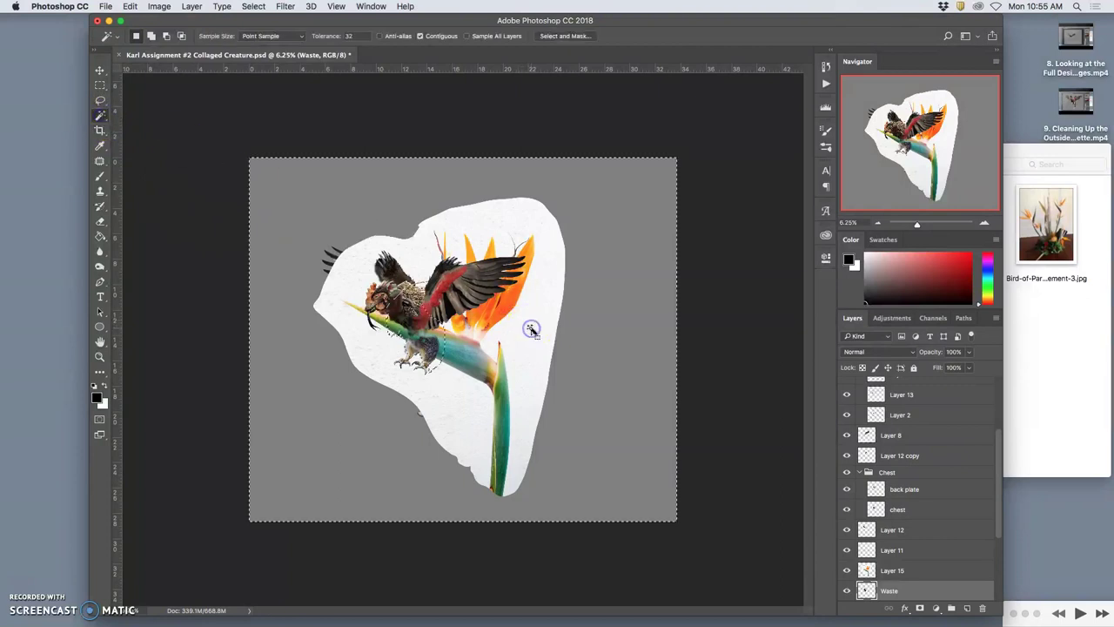
pyautogui.click(896, 570)
pyautogui.hotkey('ctrl', 'd')
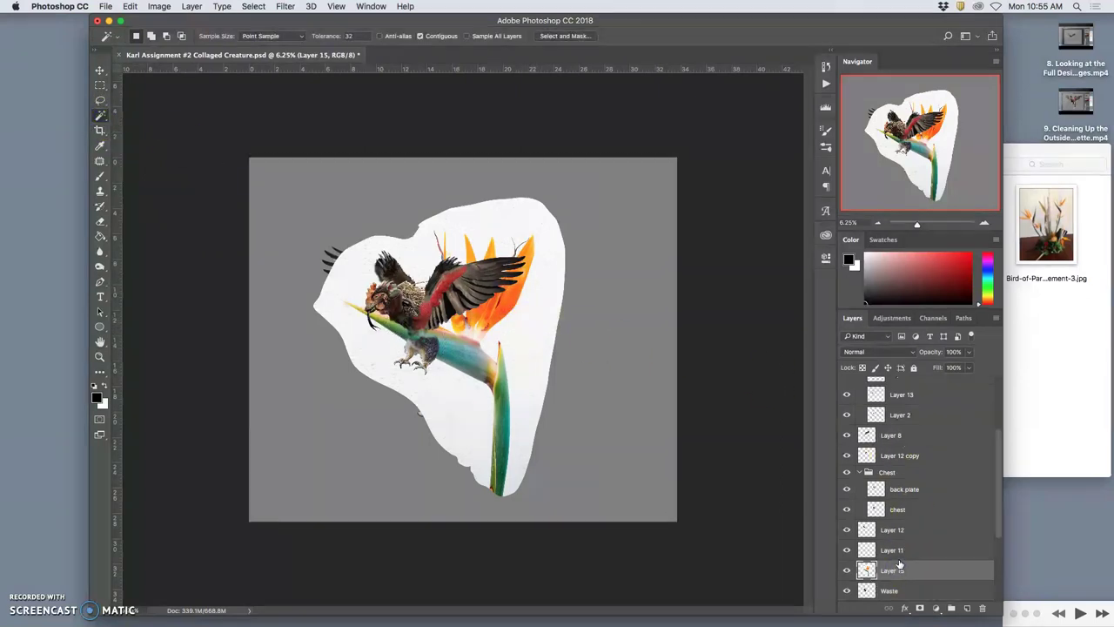
pyautogui.click(542, 348)
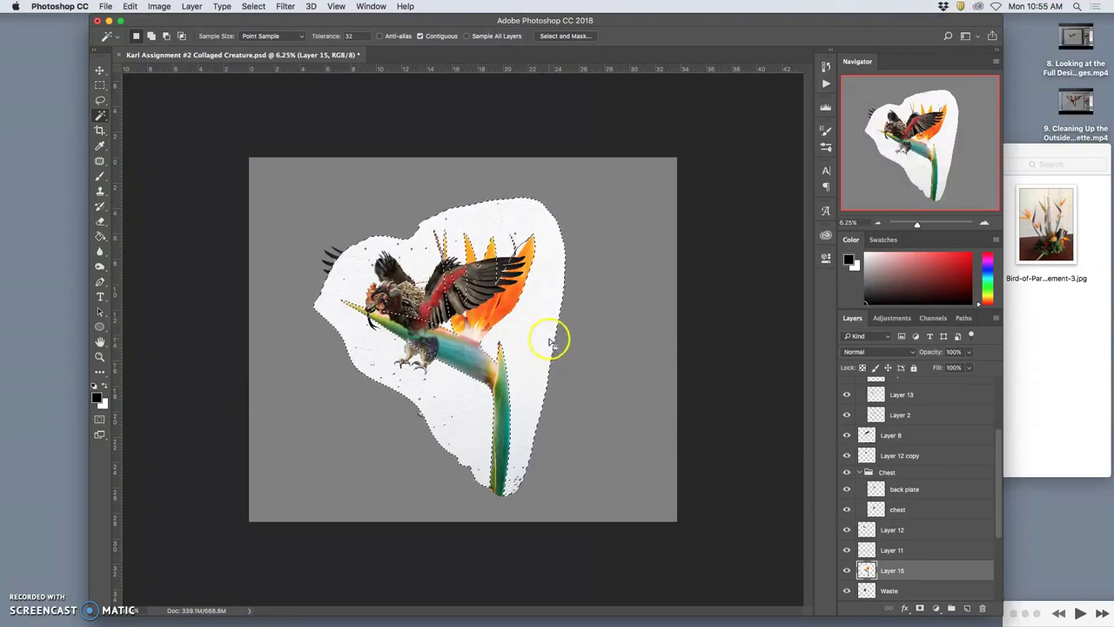
pyautogui.keyDown('shift'); pyautogui.click(552, 249); pyautogui.keyUp('shift')
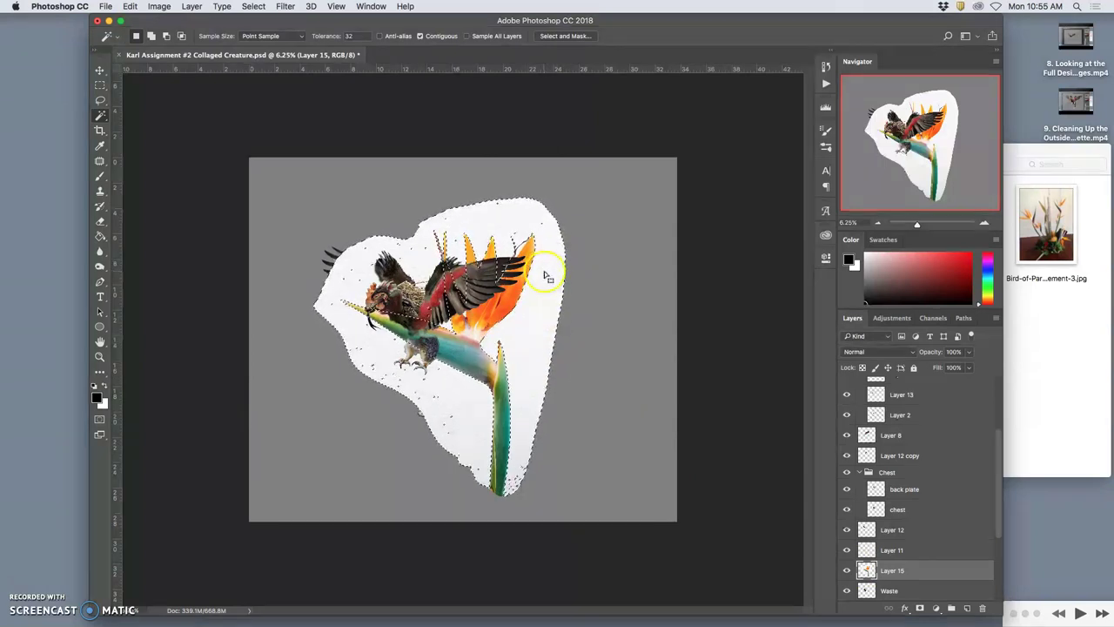
pyautogui.keyDown('shift'); pyautogui.click(543, 277); pyautogui.keyUp('shift')
pyautogui.press('Delete')
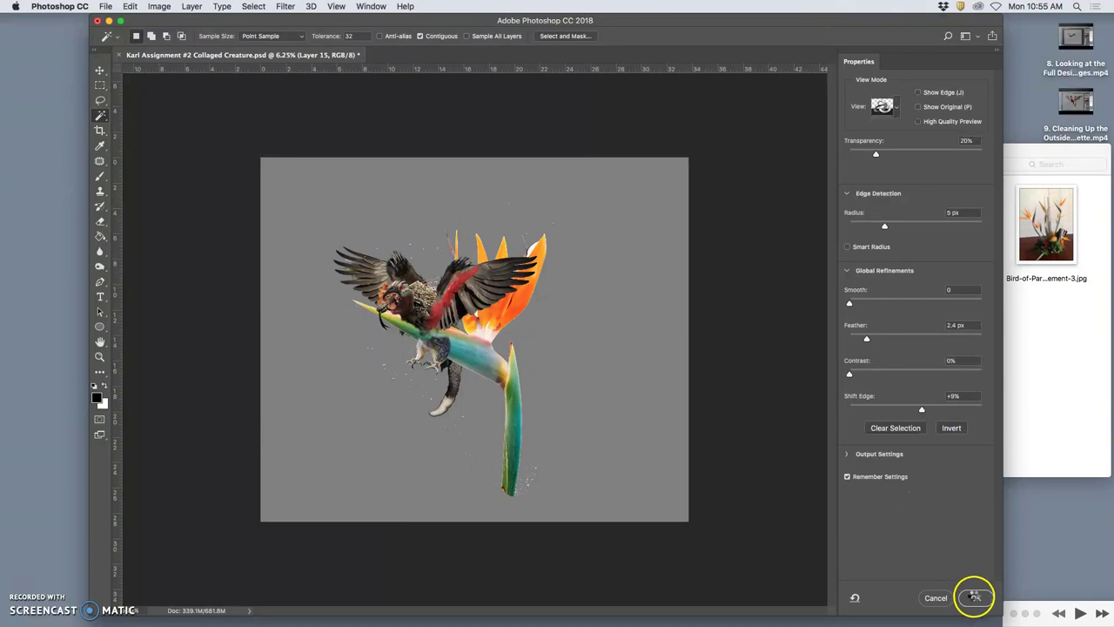
pyautogui.click(975, 597)
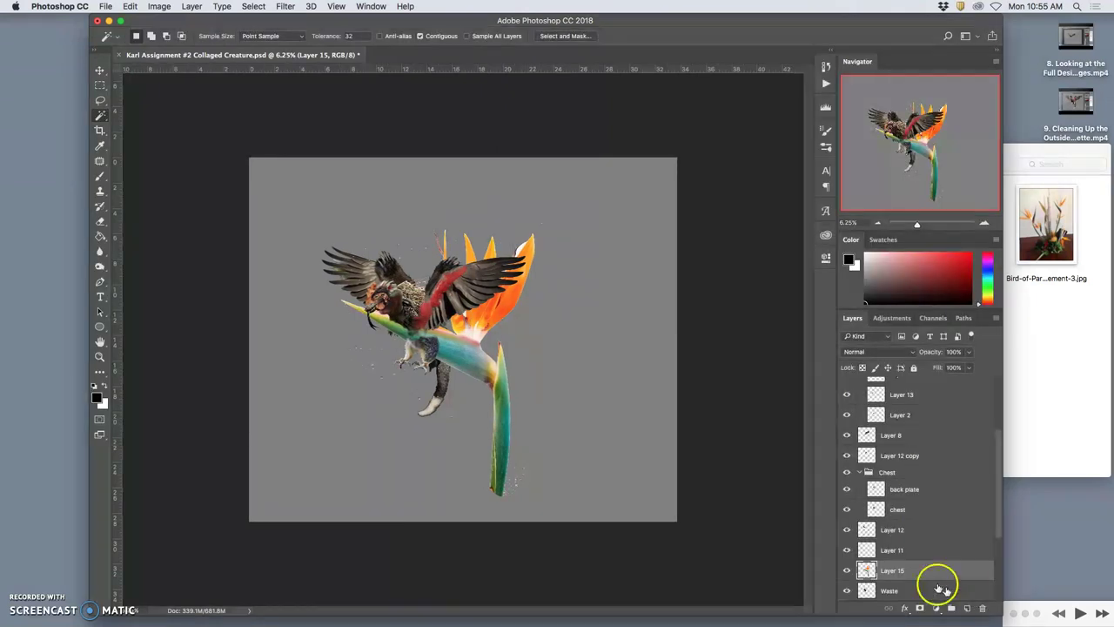
pyautogui.press('Delete')
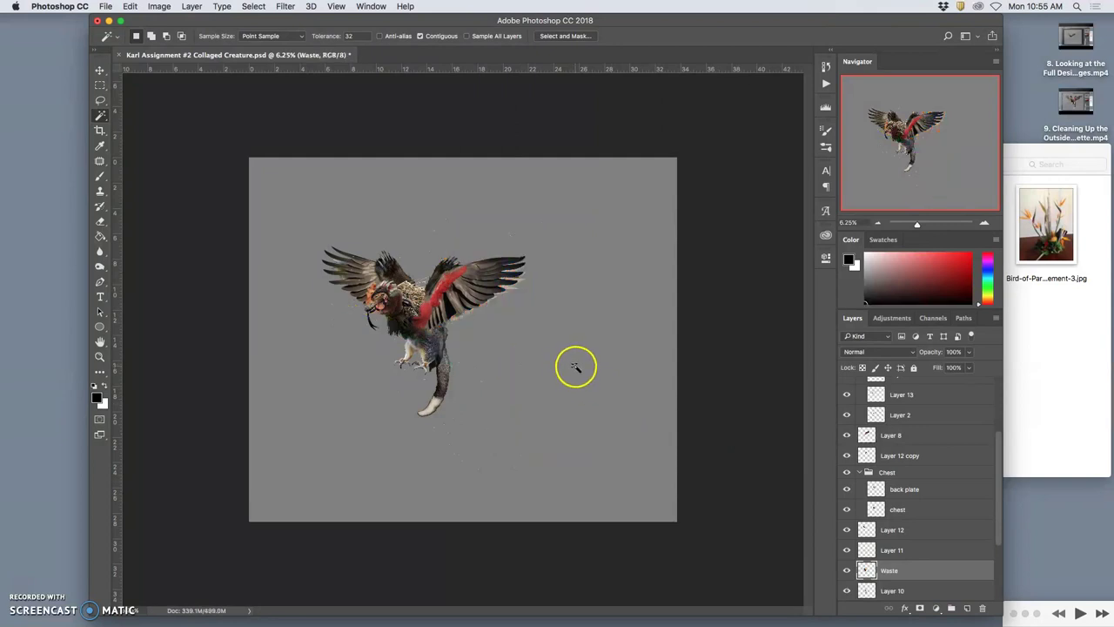
pyautogui.hotkey('ctrl', 'z')
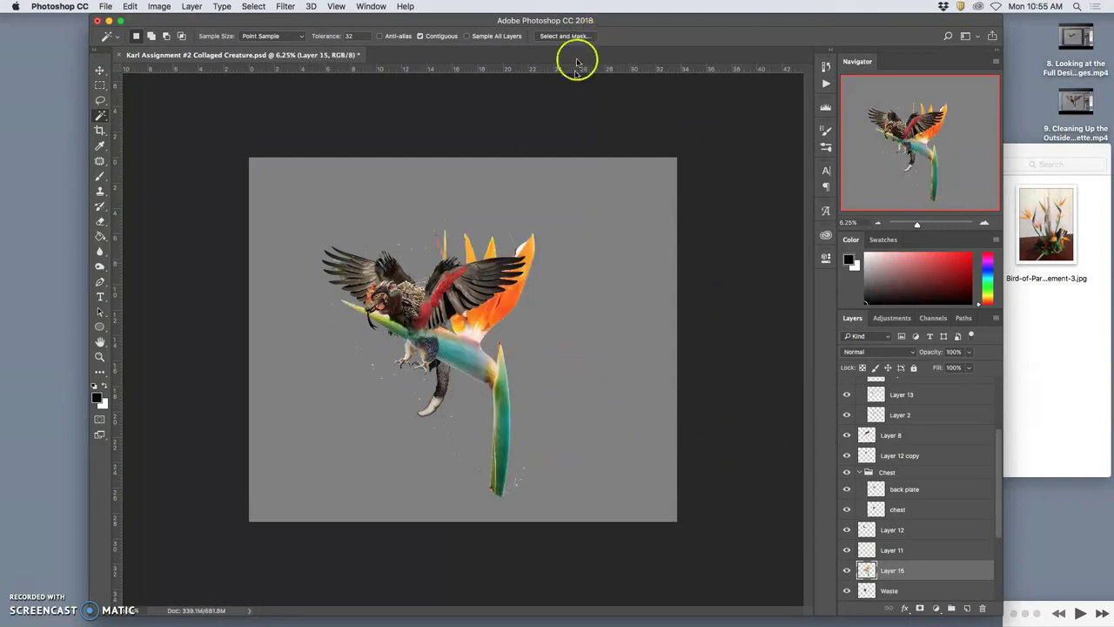
# - Reselect the empty area around the flower with the Magic Wand, trim the remaining fringe using Select and Mask, and deselect
pyautogui.click(530, 319)
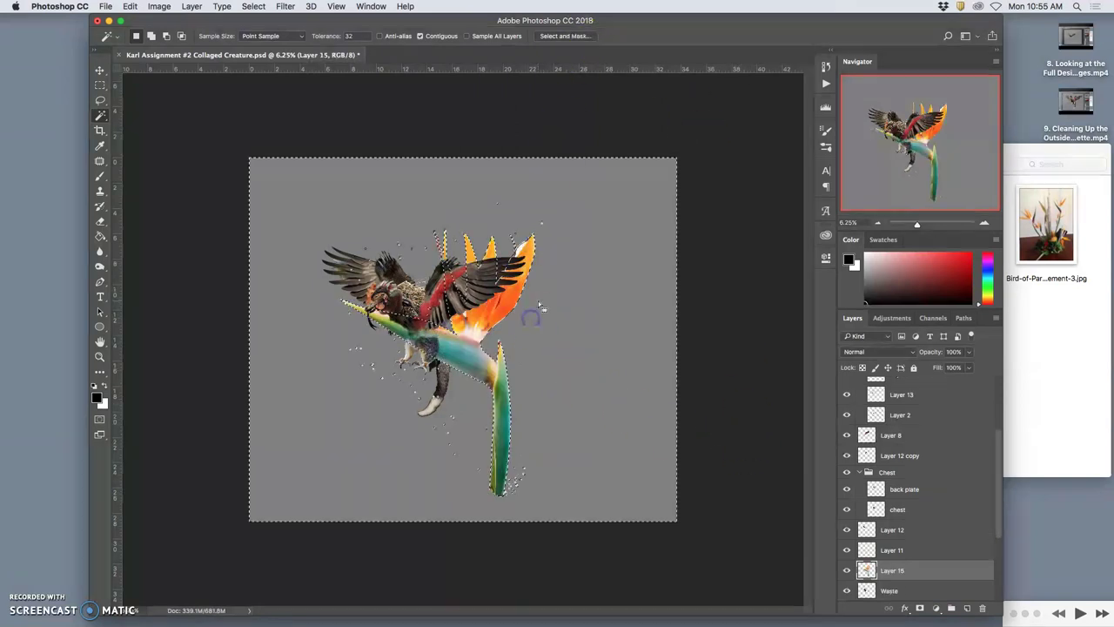
pyautogui.click(566, 36)
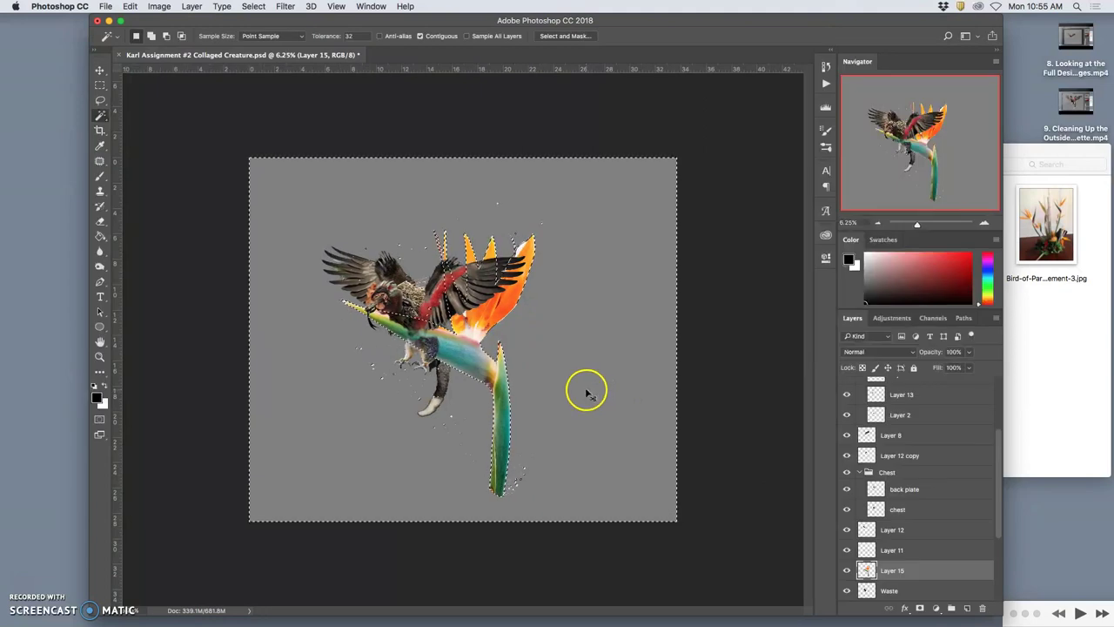
pyautogui.press('super+plus')
pyautogui.press('super+plus')
pyautogui.press('super+plus')
pyautogui.press('super+plus')
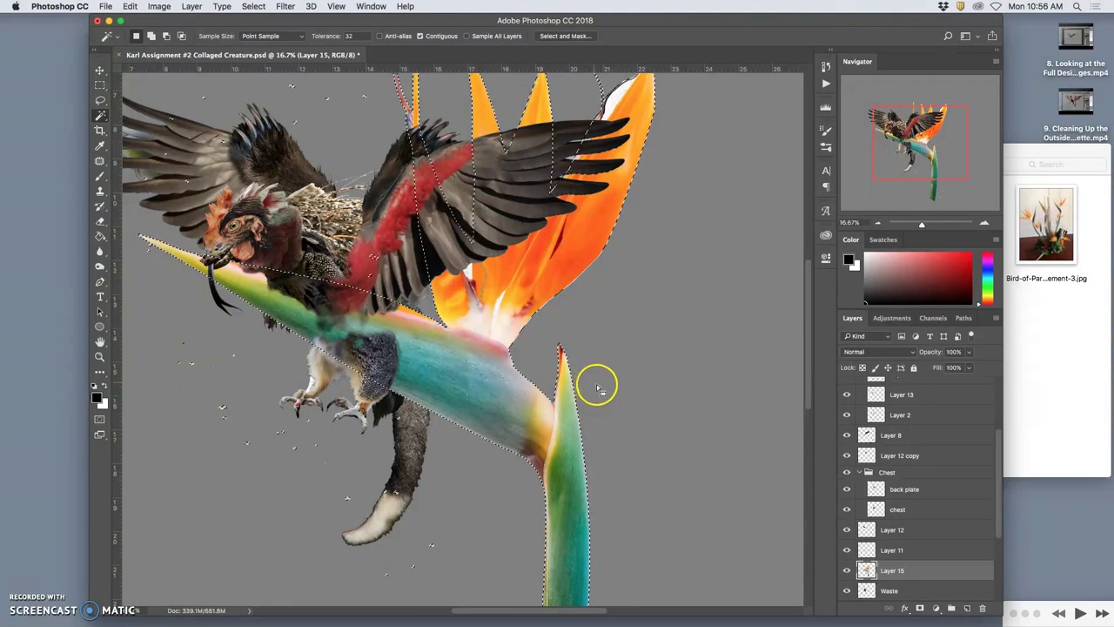
pyautogui.press('super+d')
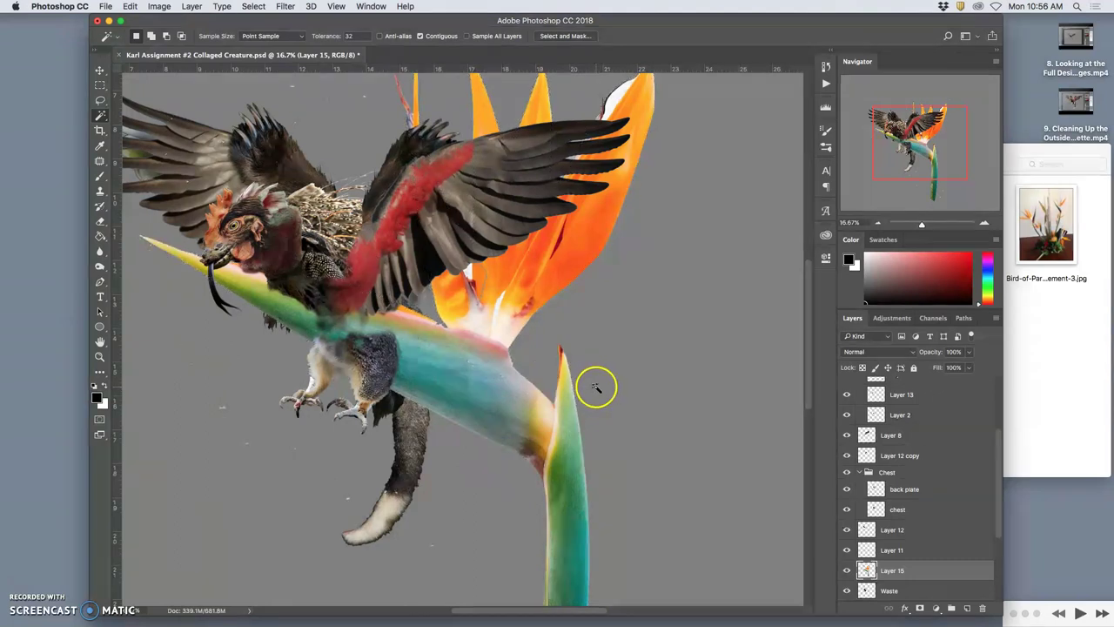
# - Scale the flower on Layer 15 down to about 22%, rotate it below the creature and flip it horizontally
pyautogui.press('super+minus')
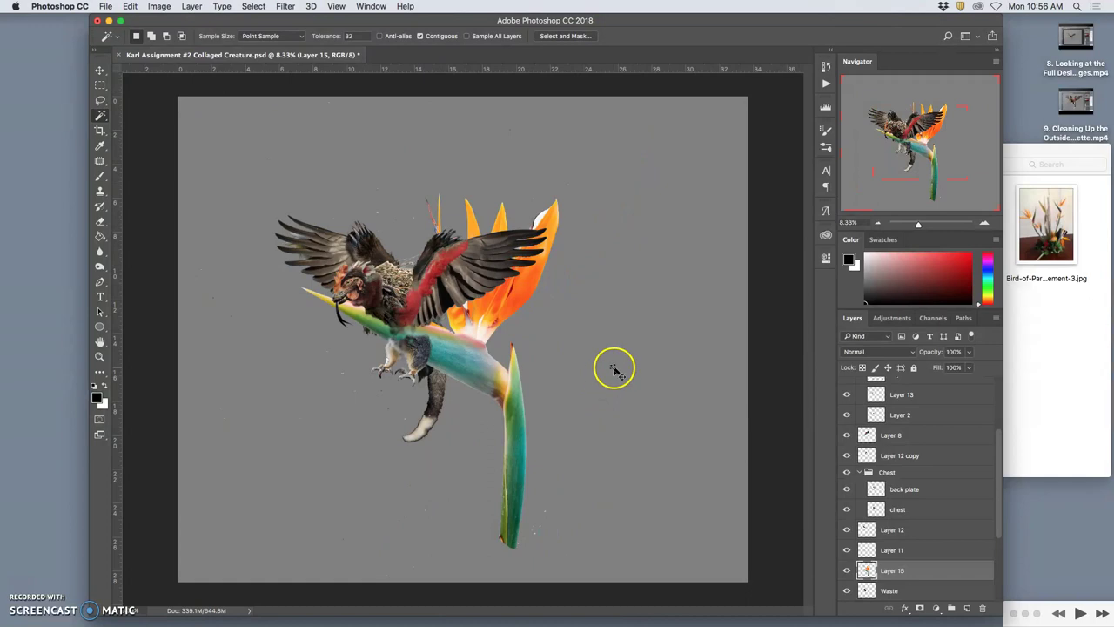
pyautogui.press('super+t')
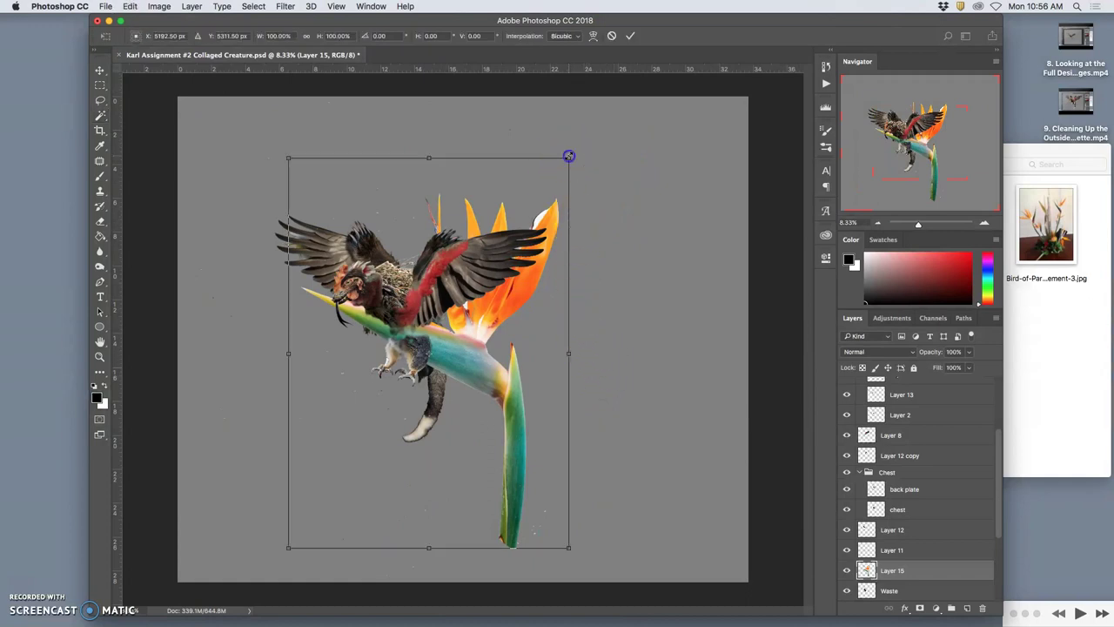
pyautogui.moveTo(568, 156); pyautogui.dragTo(261, 510)
pyautogui.rightClick(305, 507)
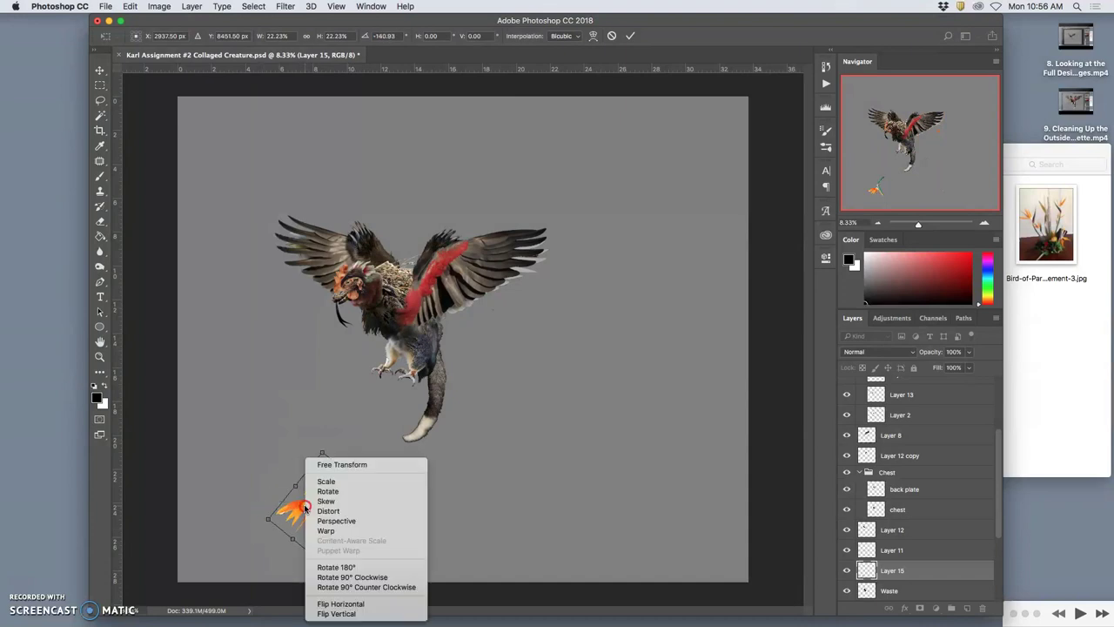
pyautogui.click(340, 603)
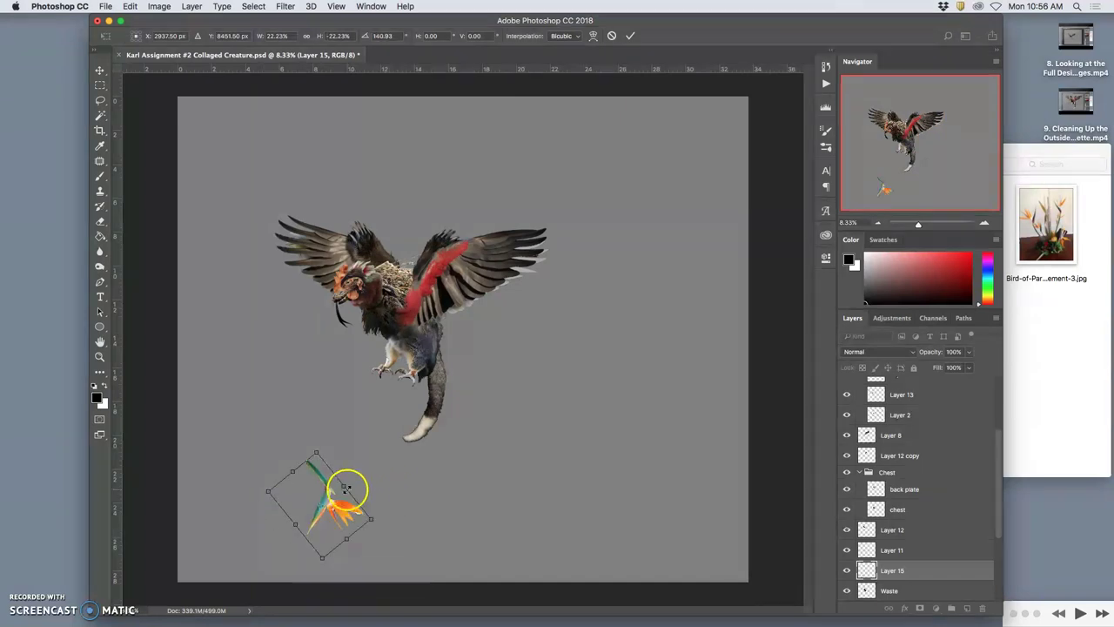
# - Position the flower over the tail tip, rotated to about -112° and scaled to about 32% wide and 27% high
pyautogui.moveTo(341, 440); pyautogui.dragTo(487, 471)
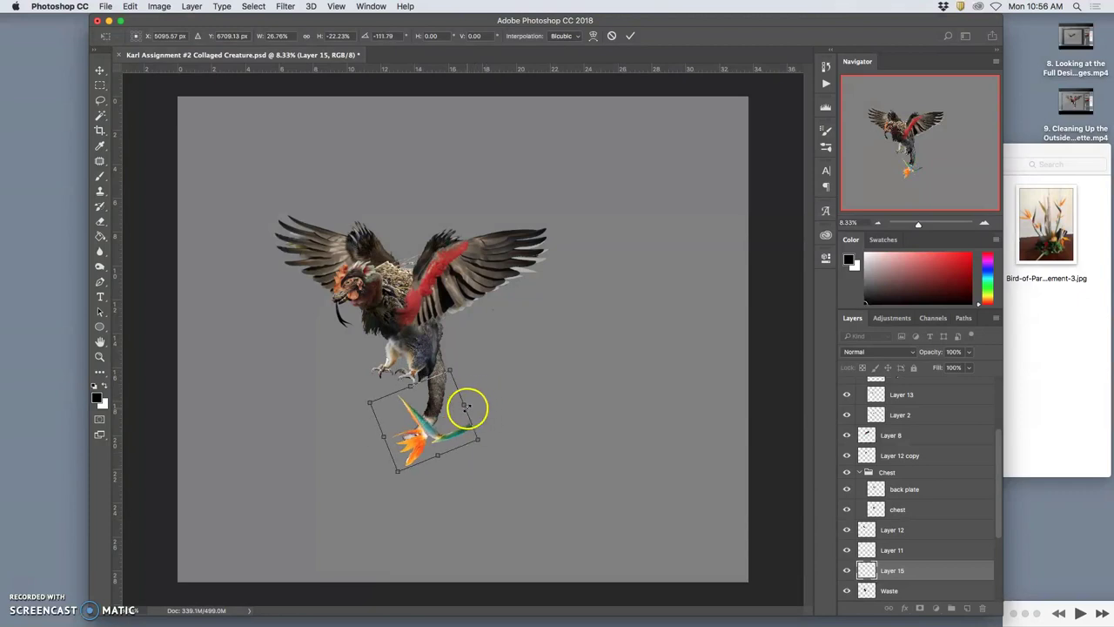
pyautogui.moveTo(467, 406)
pyautogui.mouseDown()
pyautogui.moveTo(482, 397)
pyautogui.moveTo(466, 405)
pyautogui.mouseUp()
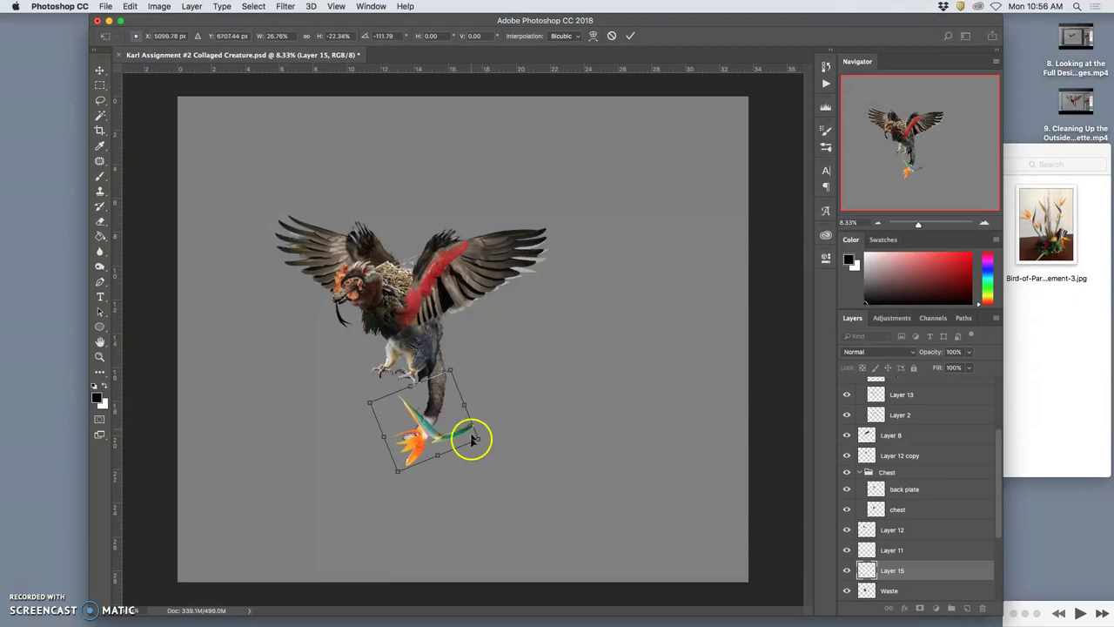
pyautogui.moveTo(478, 442); pyautogui.dragTo(465, 421)
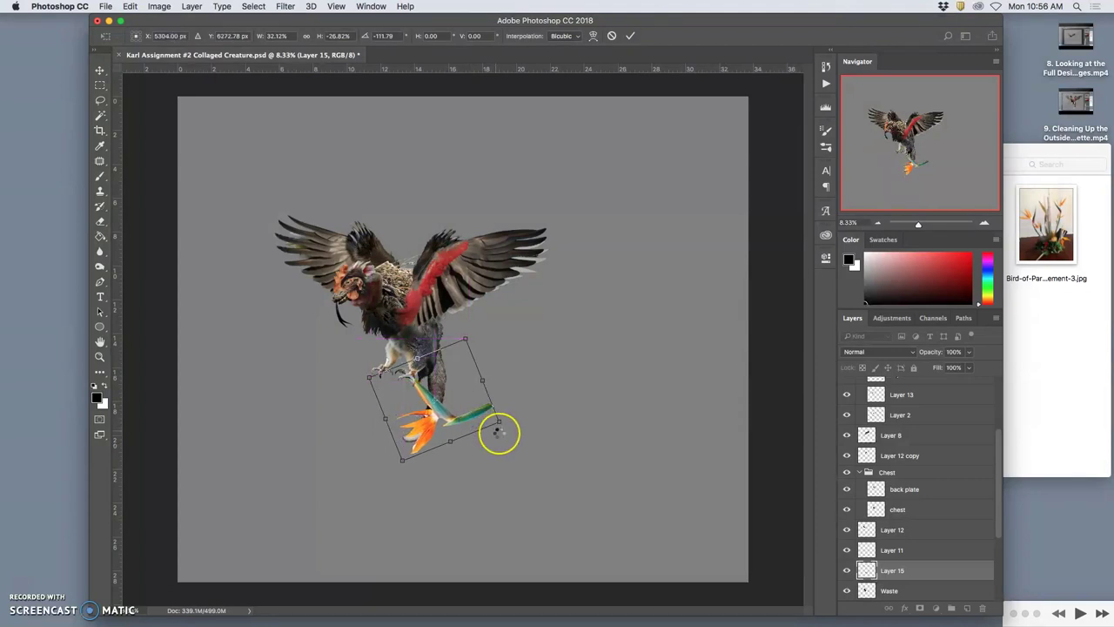
# - Lasso the flower's green stem and pointed bract beside the tail, delete them from Layer 15, and deselect
pyautogui.press('super+plus')
pyautogui.press('super+plus')
pyautogui.scroll(-3, 489, 429)
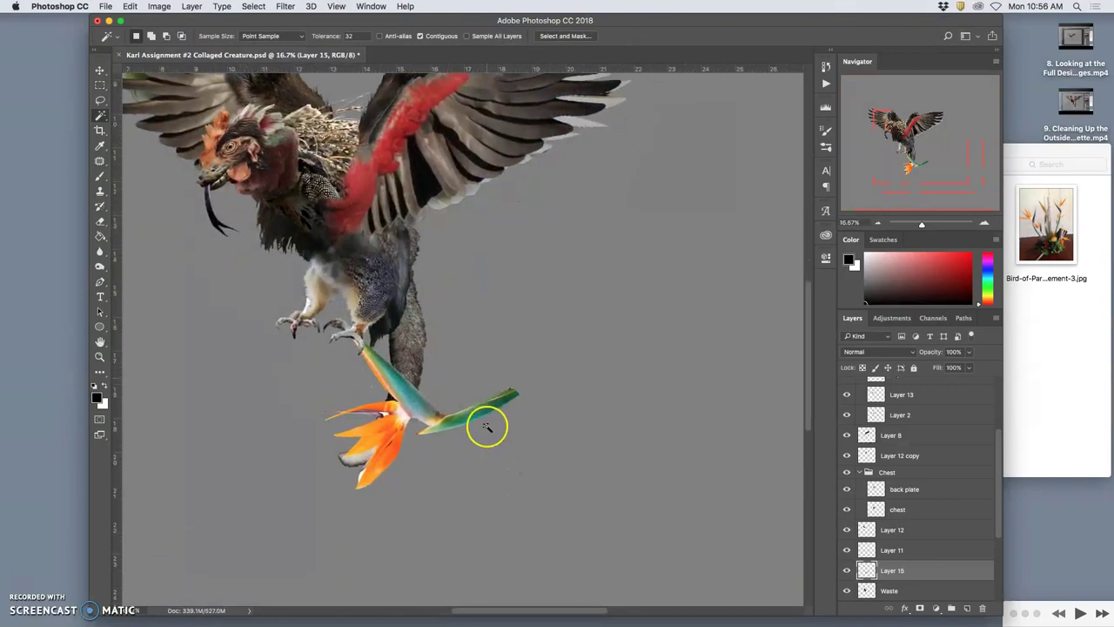
pyautogui.click(100, 99)
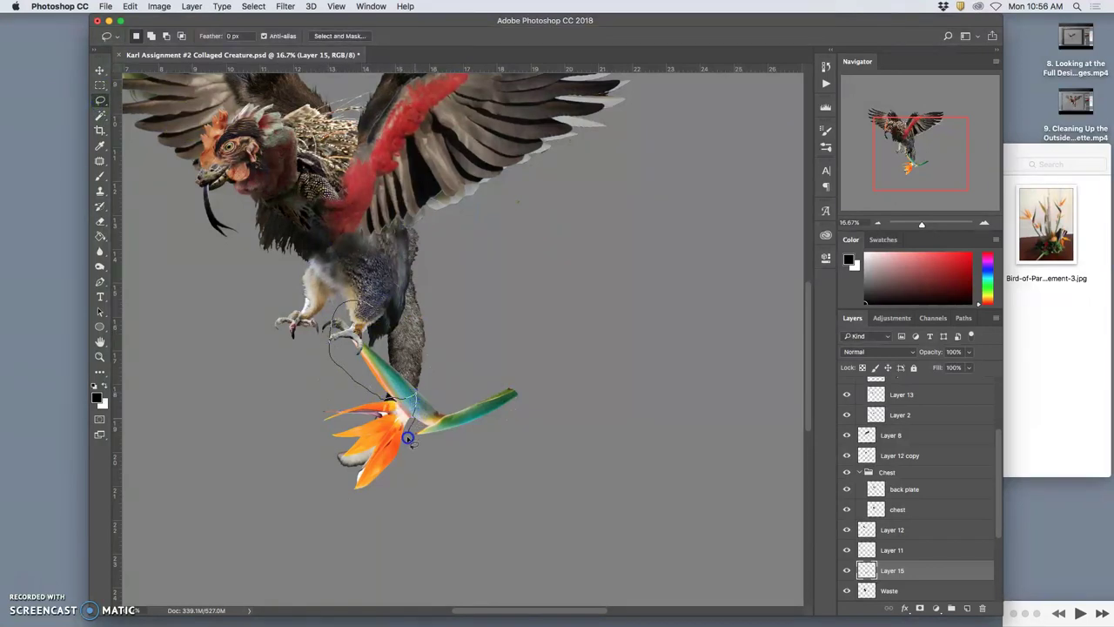
pyautogui.moveTo(408, 438)
pyautogui.mouseDown()
pyautogui.moveTo(544, 403)
pyautogui.moveTo(542, 304)
pyautogui.moveTo(440, 240)
pyautogui.moveTo(359, 250)
pyautogui.mouseUp()
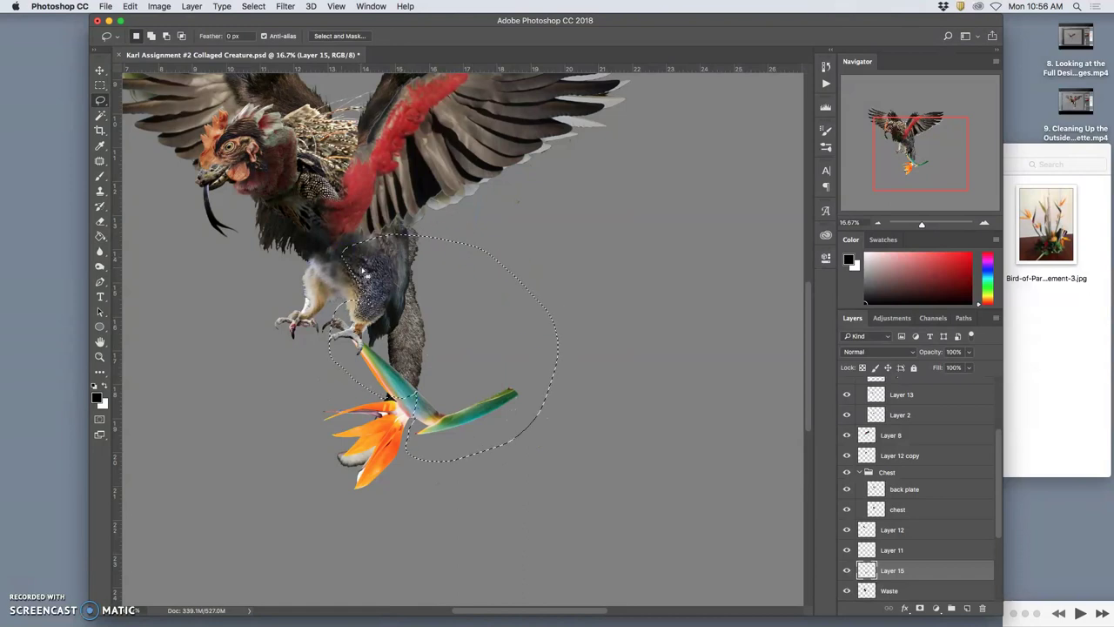
pyautogui.press('Delete')
pyautogui.press('super+d')
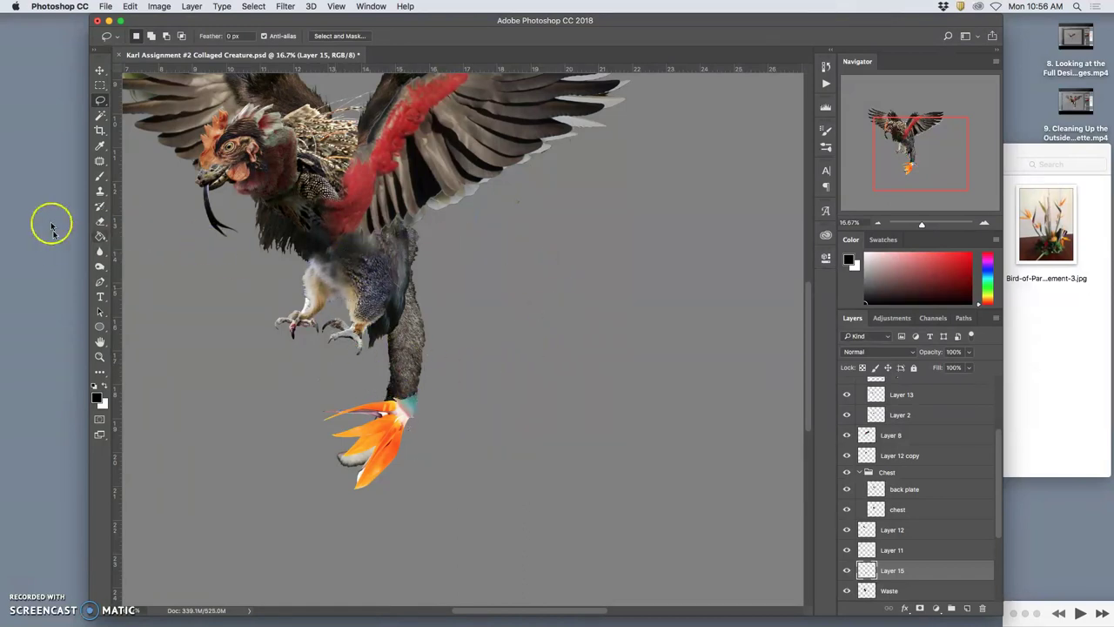
# - Erase the white remnant along the flower's lowest petal tip and trim its teal base where it meets the tail on Layer 15
pyautogui.click(100, 221)
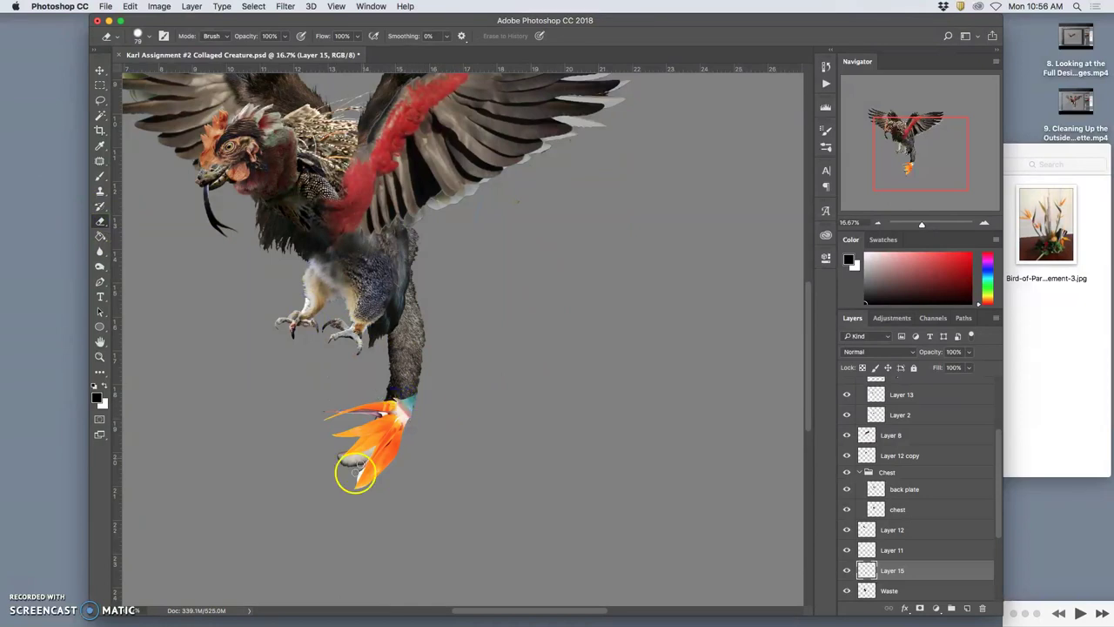
pyautogui.press('super+plus')
pyautogui.press('super+plus')
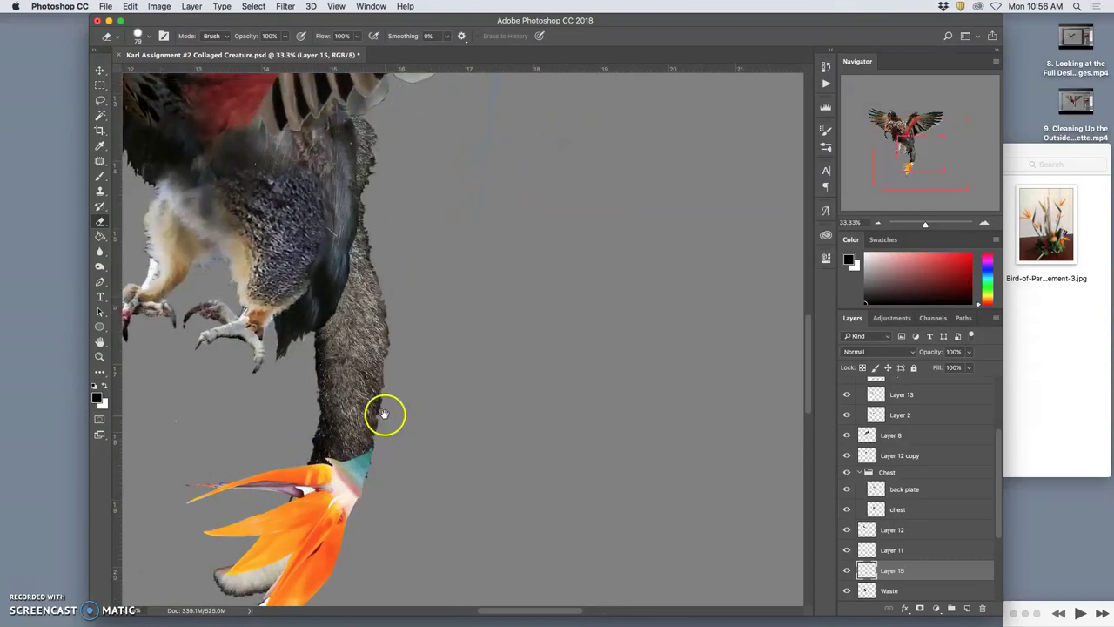
pyautogui.moveTo(413, 381)
pyautogui.mouseDown()
pyautogui.moveTo(499, 255)
pyautogui.moveTo(552, 209)
pyautogui.mouseUp()
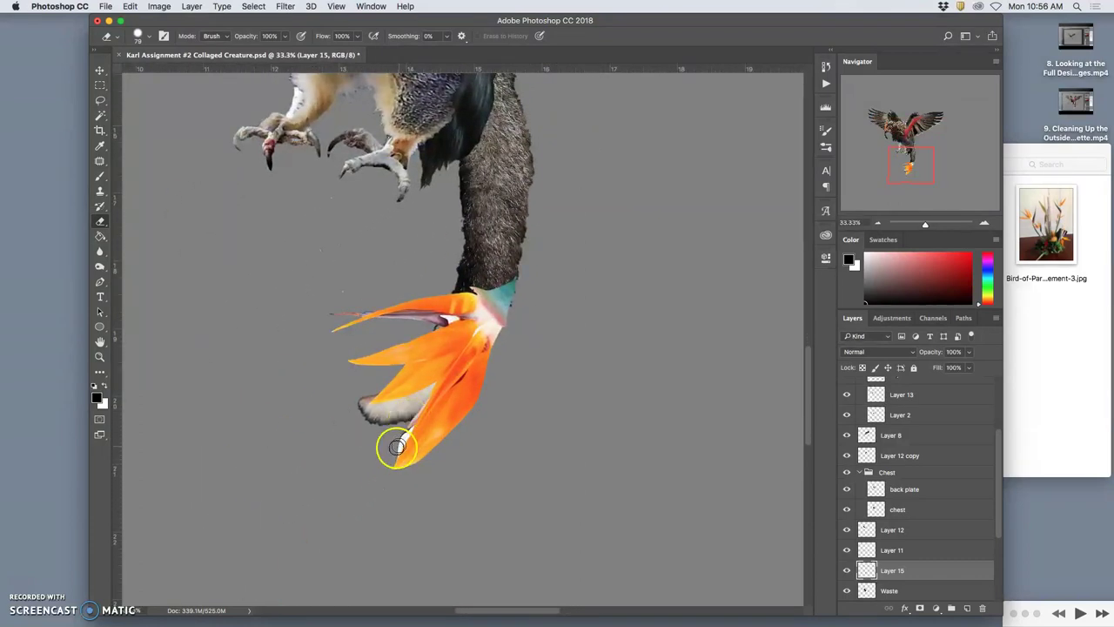
pyautogui.click(395, 452)
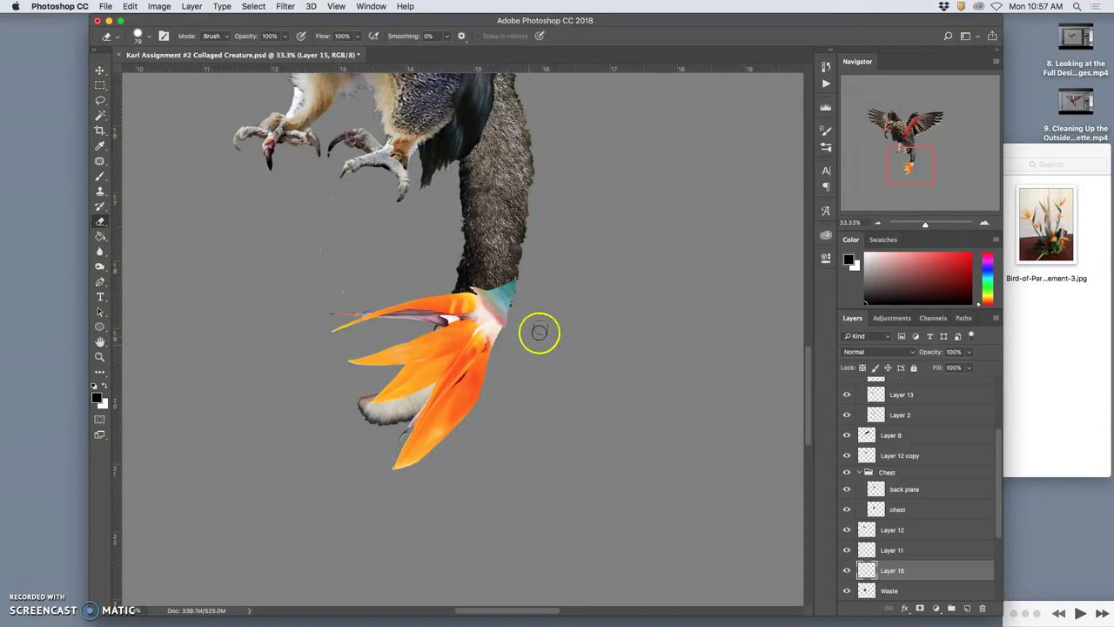
pyautogui.click(139, 33)
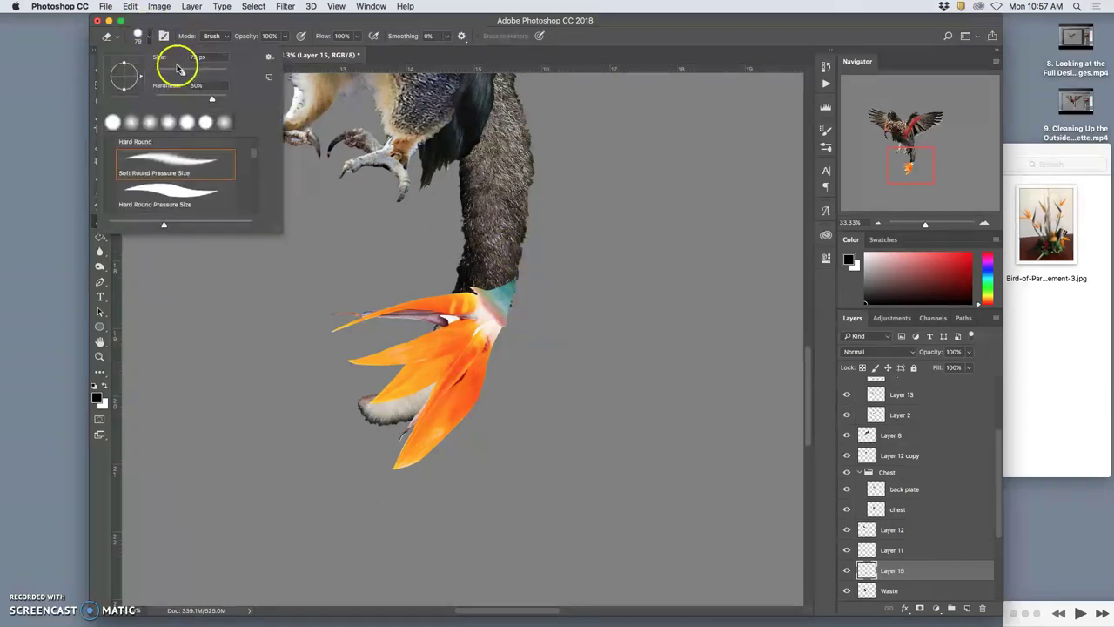
pyautogui.click(500, 248)
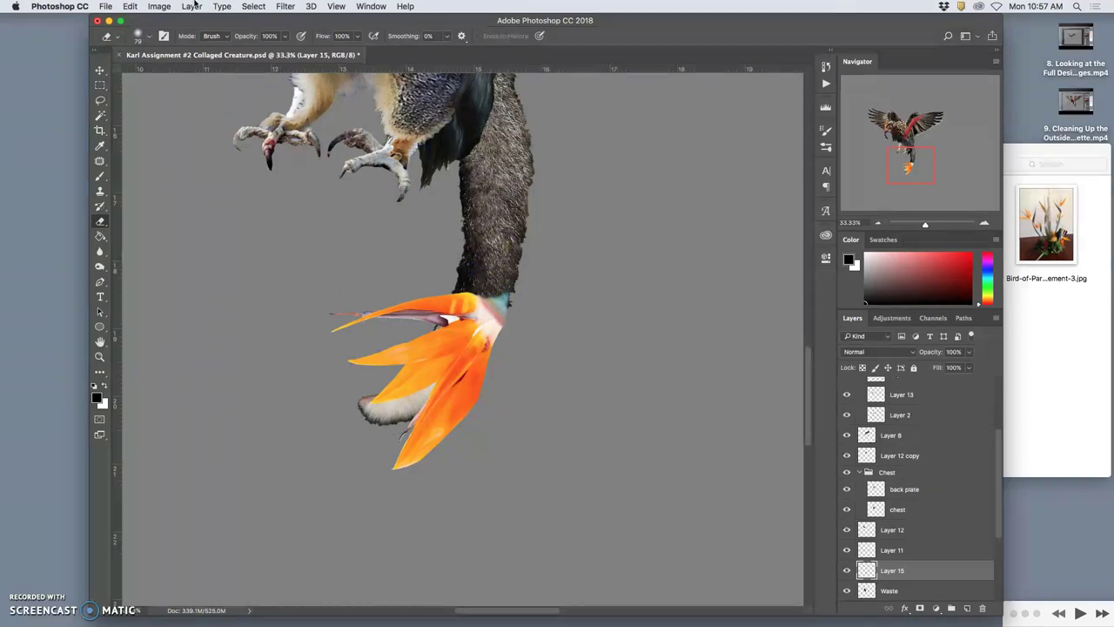
# - Darken the flower with a Levels adjustment, setting the output white level to 211 and the input midtones to 0.70
pyautogui.click(191, 6)
pyautogui.moveTo(159, 6)
pyautogui.moveTo(167, 38)
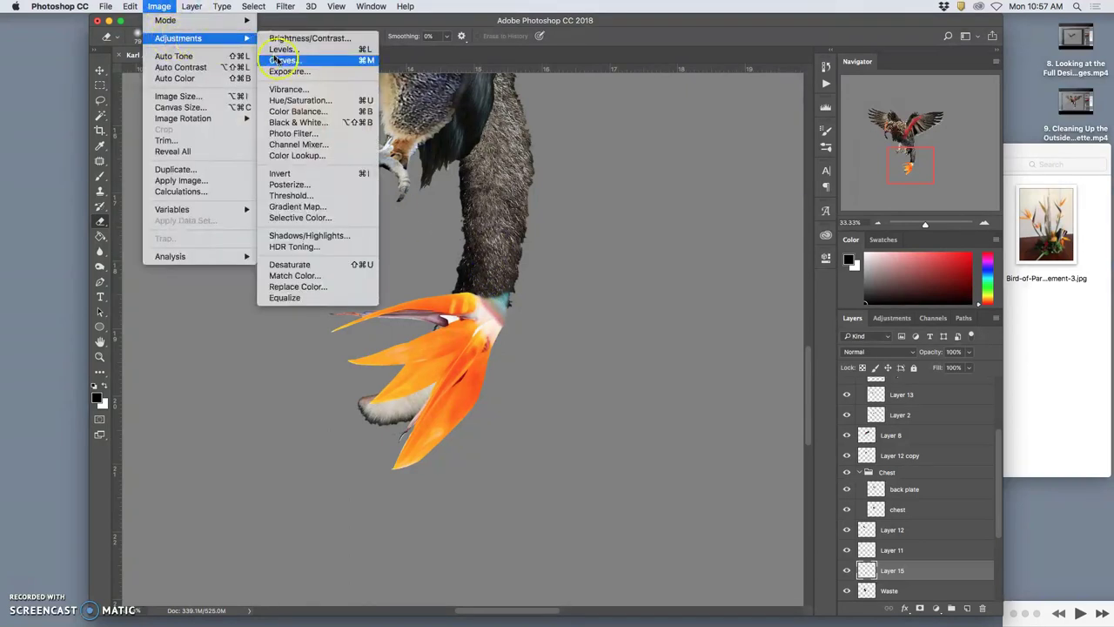
pyautogui.click(283, 48)
pyautogui.moveTo(813, 490); pyautogui.dragTo(793, 489)
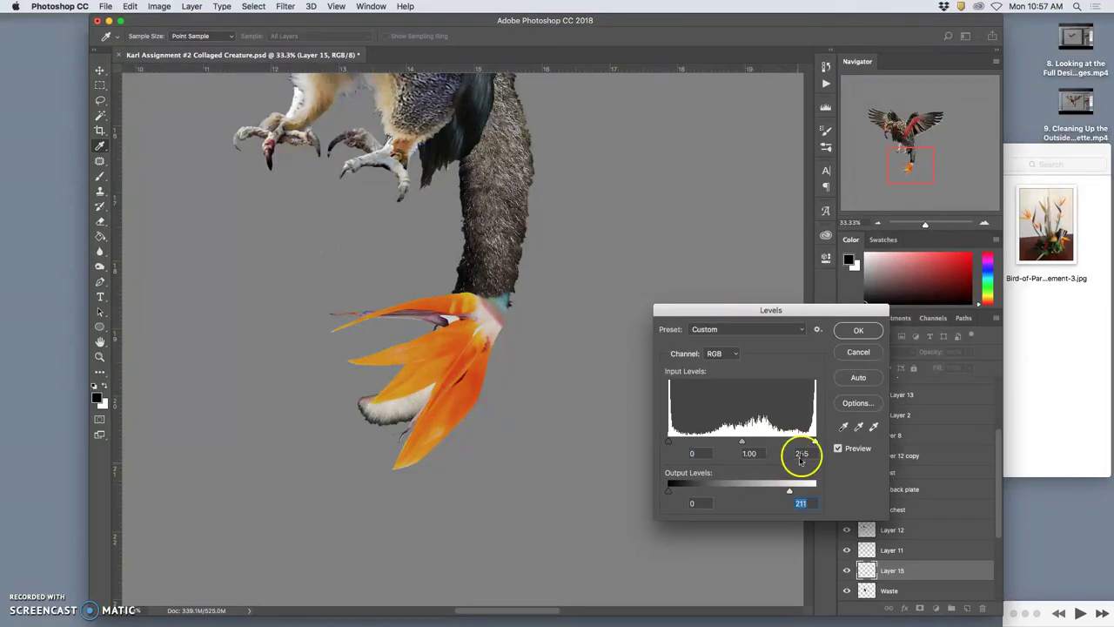
pyautogui.moveTo(745, 444)
pyautogui.mouseDown()
pyautogui.moveTo(770, 438)
pyautogui.moveTo(759, 439)
pyautogui.mouseUp()
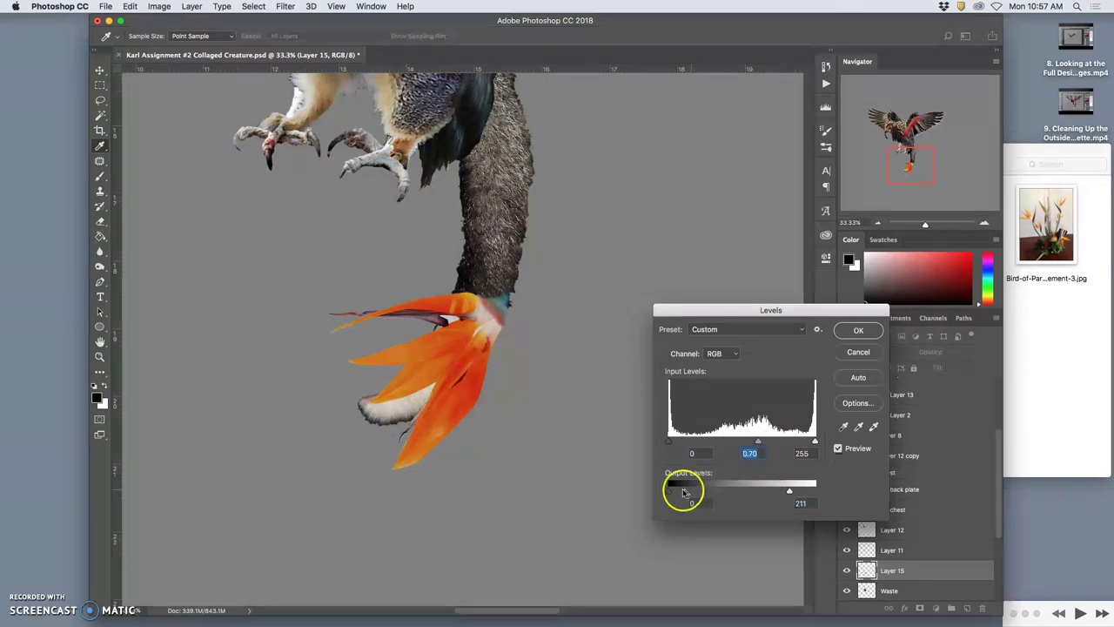
pyautogui.click(858, 330)
# - Mute the flower with Hue/Saturation, lowering saturation to about -35 and shifting the hue of the orange petals toward red
pyautogui.click(159, 7)
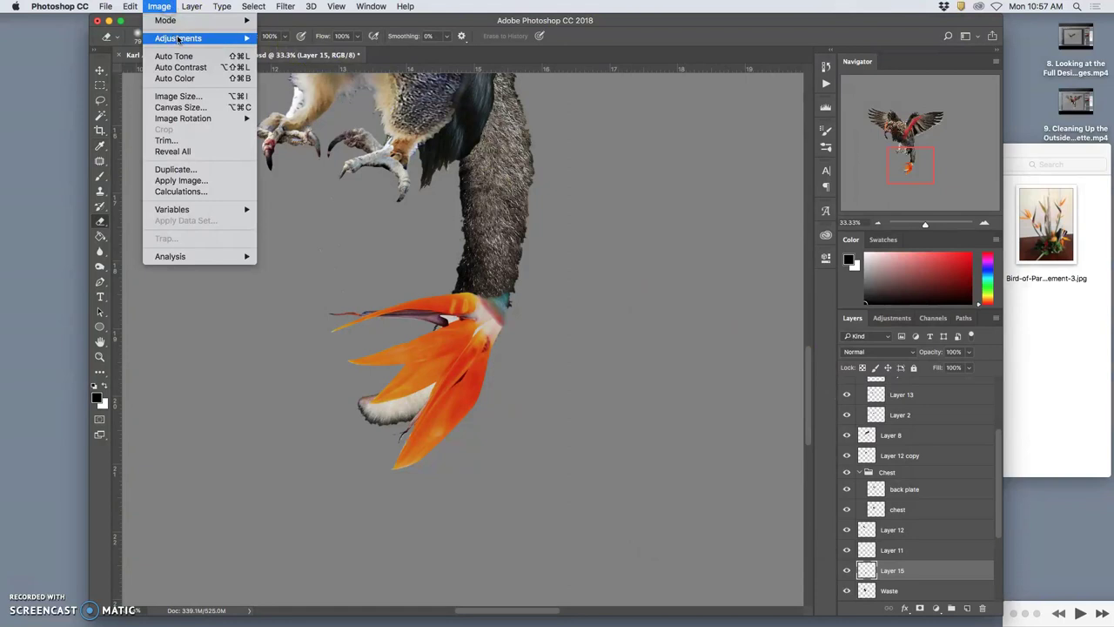
pyautogui.moveTo(196, 38)
pyautogui.click(288, 101)
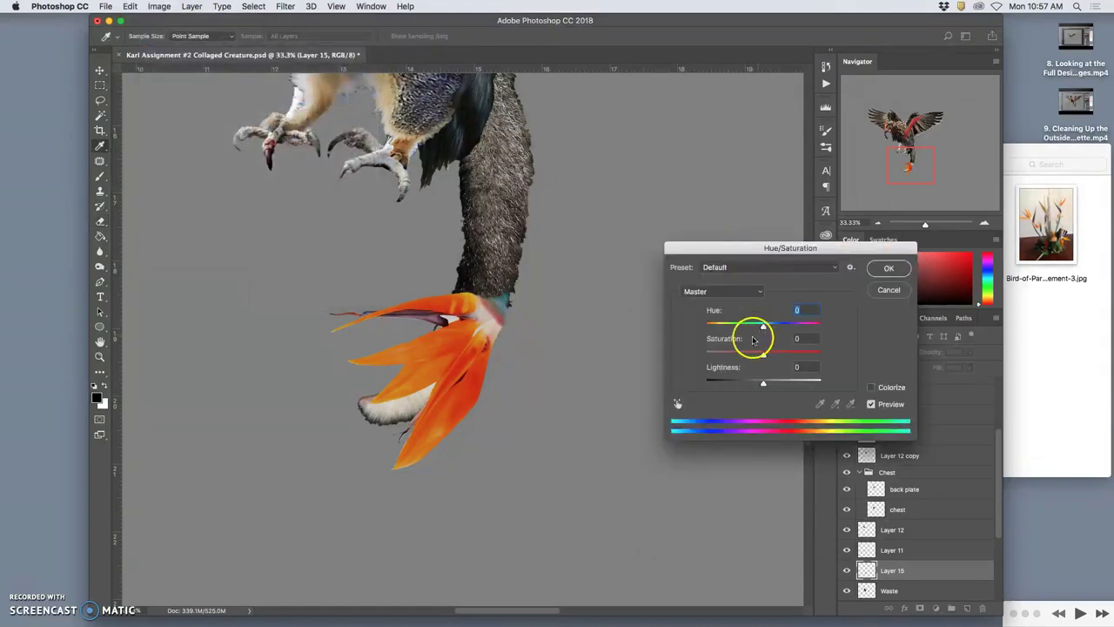
pyautogui.moveTo(764, 351); pyautogui.dragTo(731, 358)
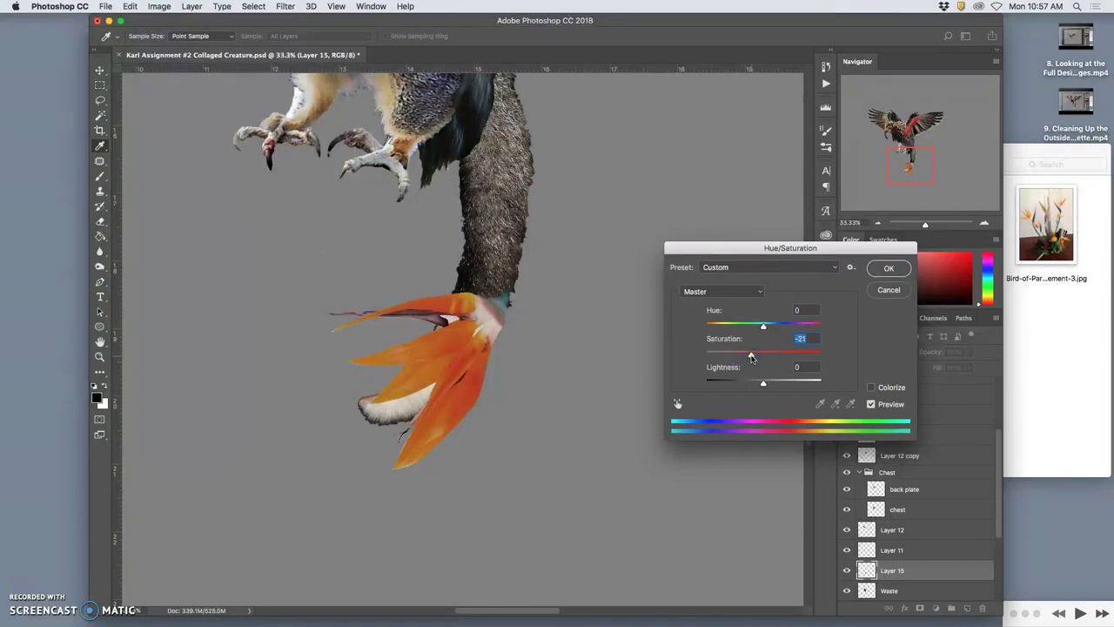
pyautogui.moveTo(770, 325); pyautogui.dragTo(754, 331)
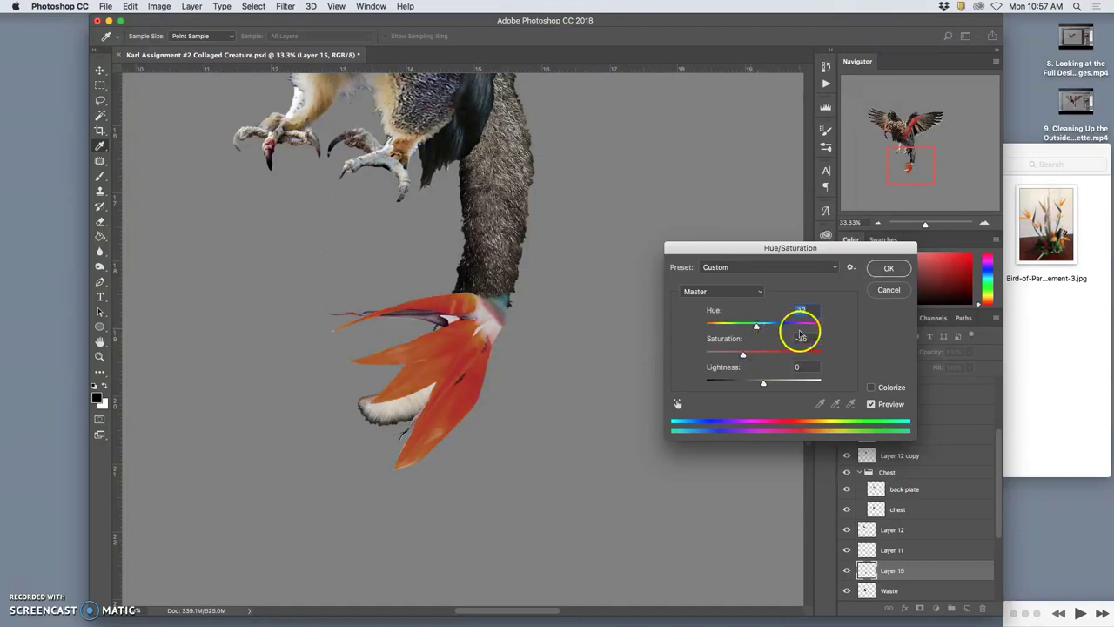
pyautogui.click(886, 268)
# - Deepen the flower's dark tones with a second Levels adjustment, setting the input black level to 10
pyautogui.click(159, 6)
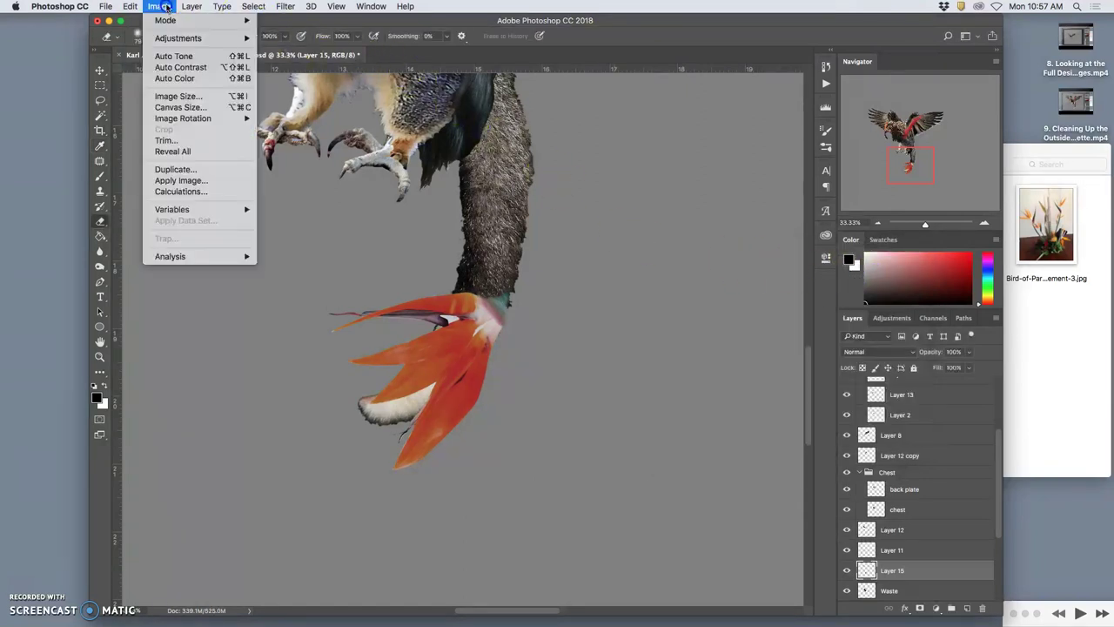
pyautogui.moveTo(175, 40)
pyautogui.click(280, 51)
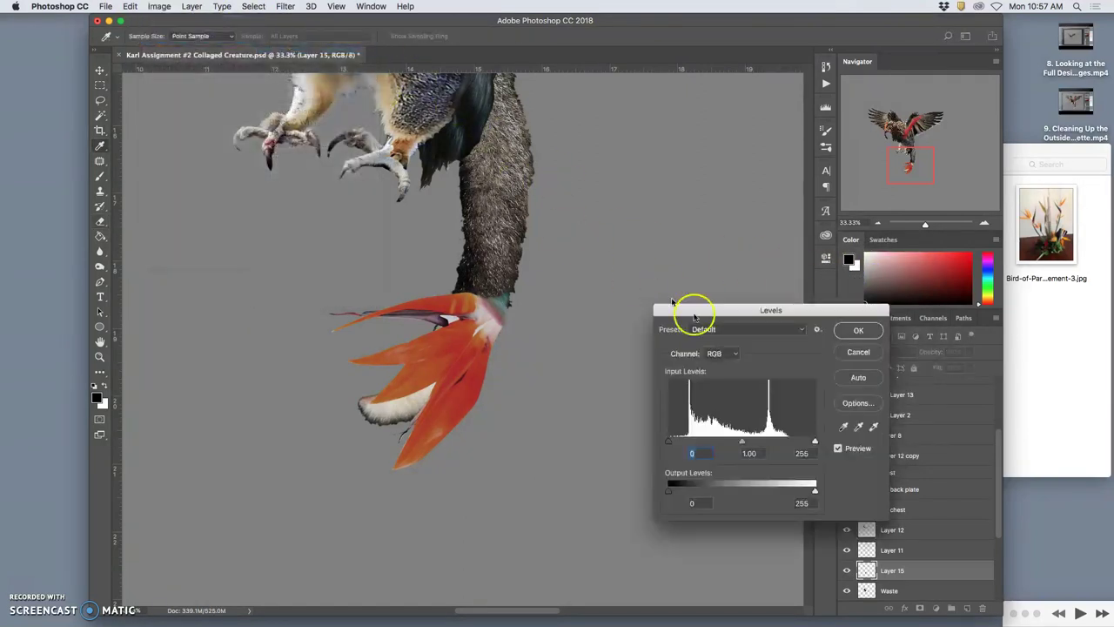
pyautogui.moveTo(668, 440); pyautogui.dragTo(685, 440)
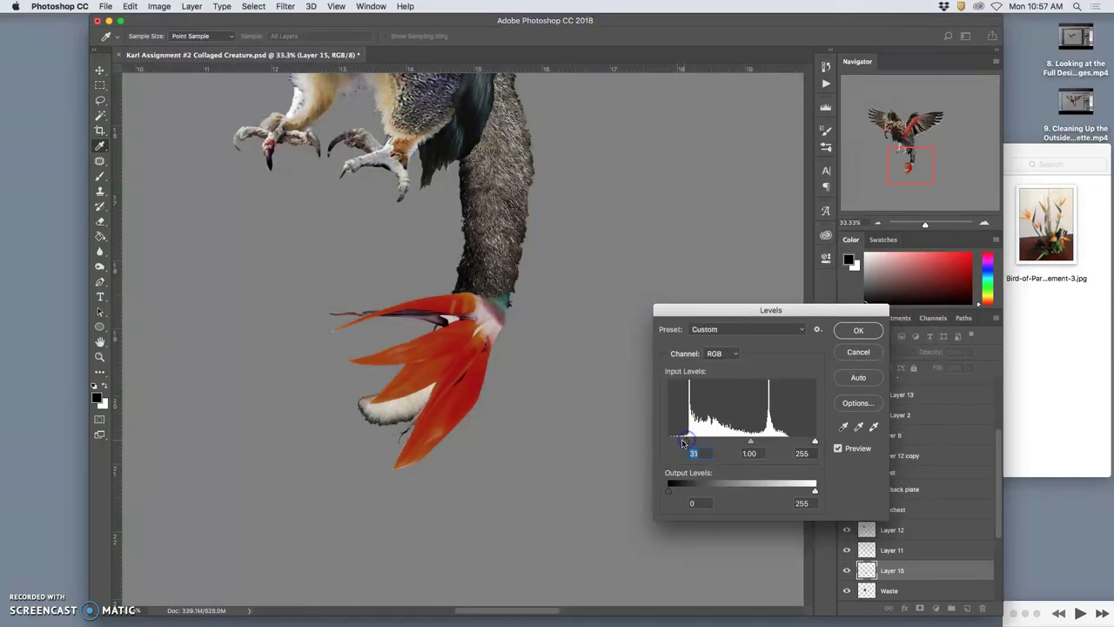
pyautogui.click(856, 331)
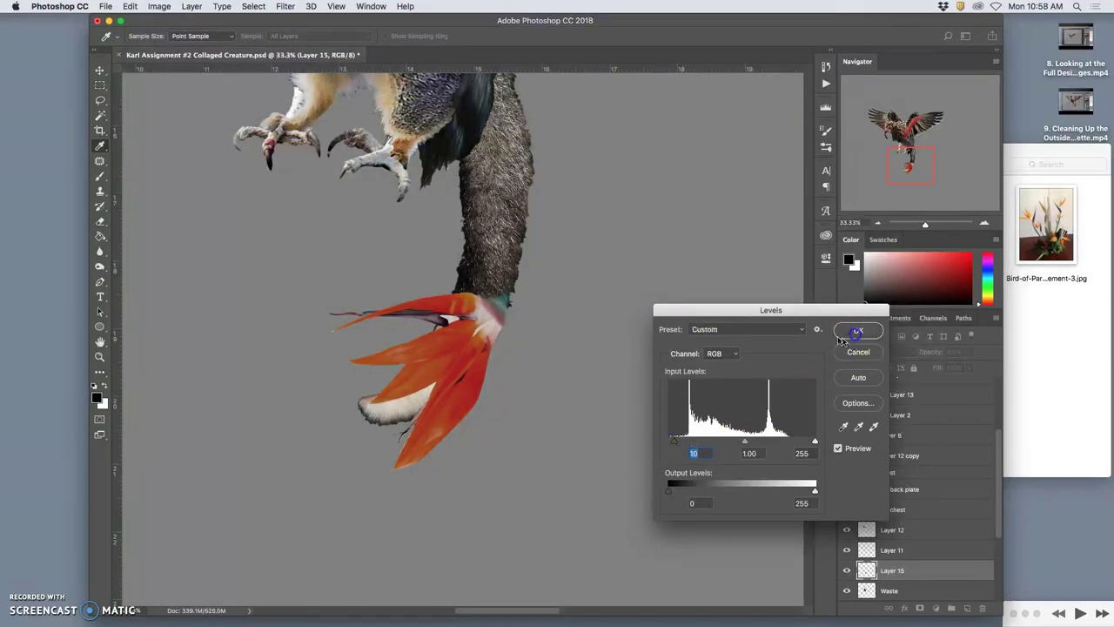
# - Darken the flower's middle and lower petals using the Burn tool with Midtones range and 1% exposure
pyautogui.press('e')
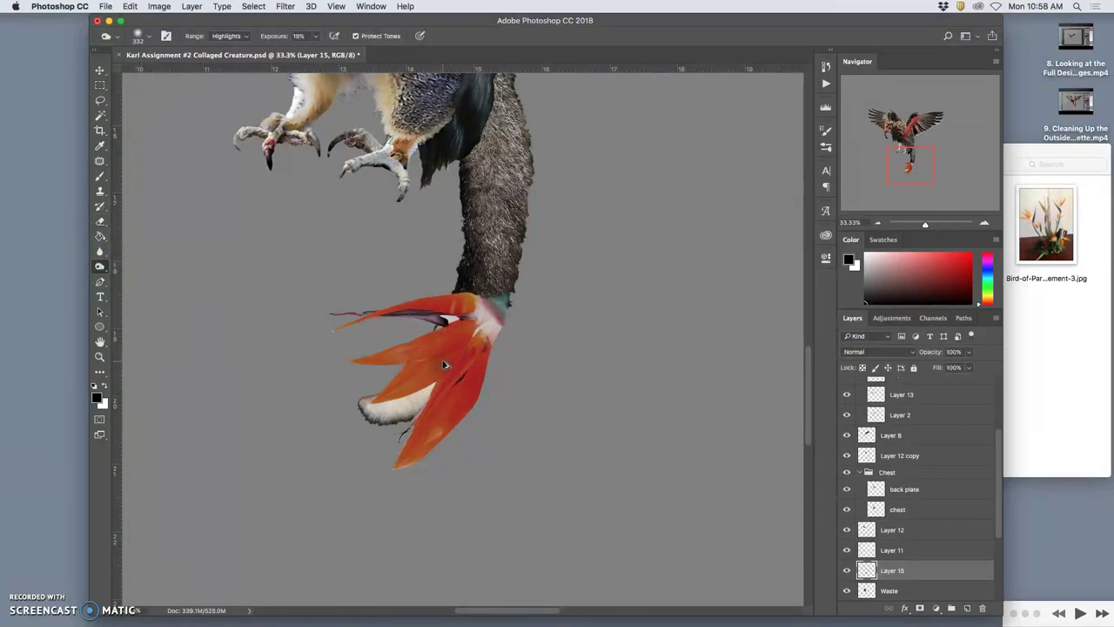
pyautogui.click(228, 35)
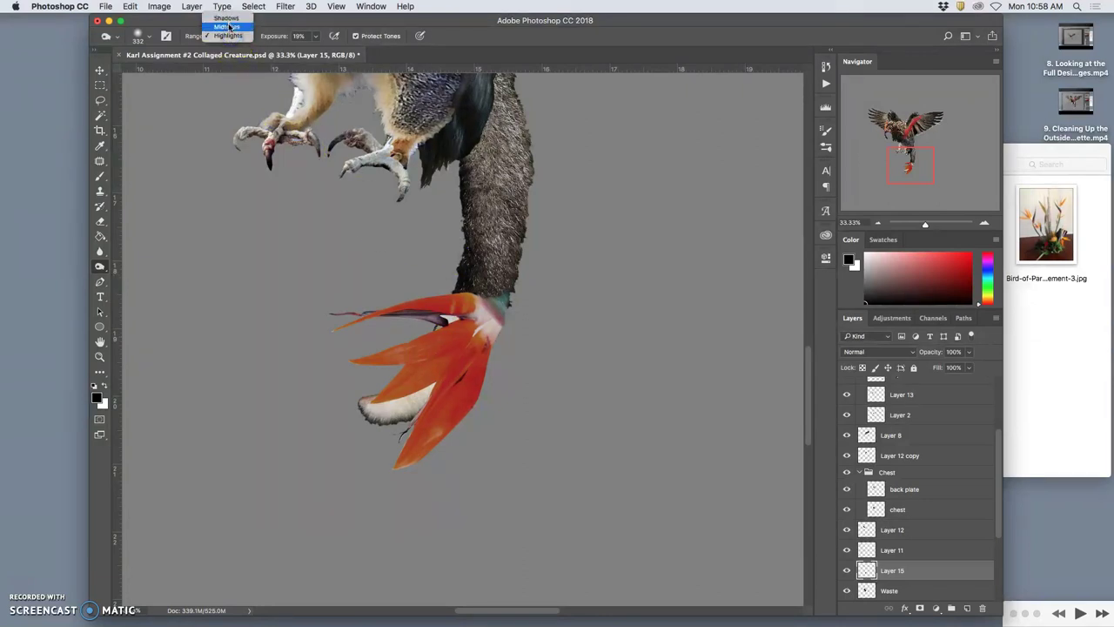
pyautogui.moveTo(410, 365); pyautogui.dragTo(449, 355)
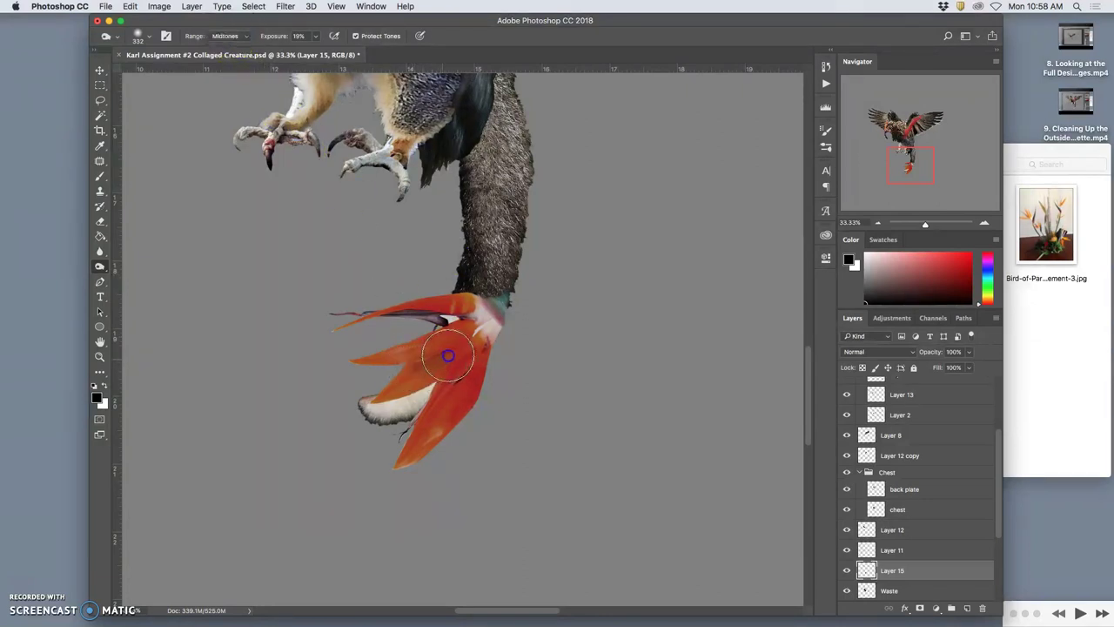
pyautogui.click(315, 35)
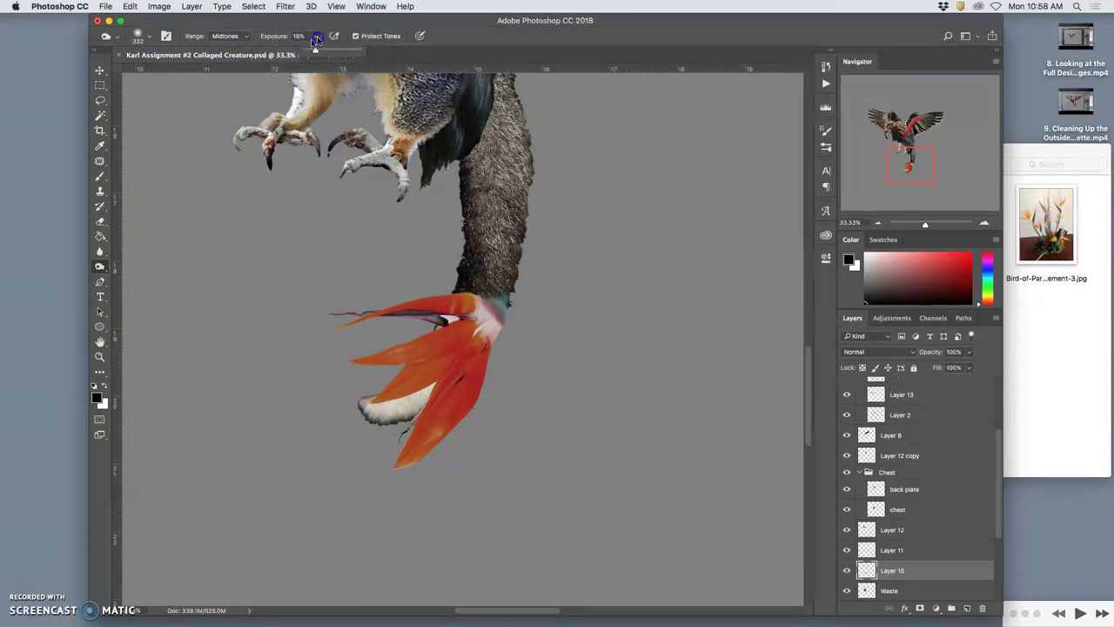
pyautogui.moveTo(322, 48); pyautogui.dragTo(306, 48)
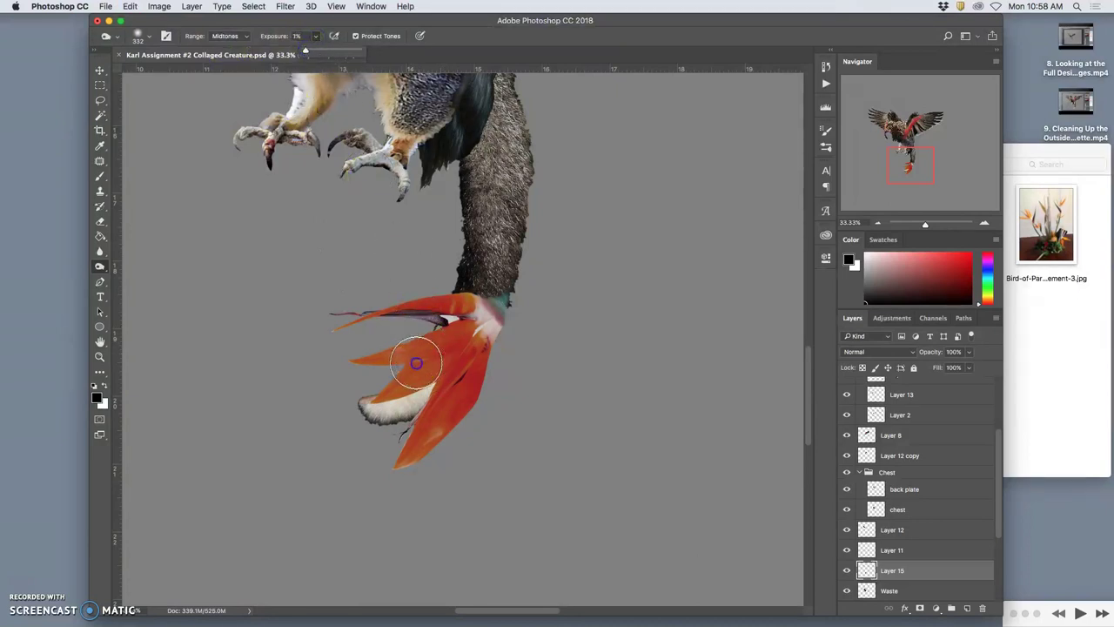
pyautogui.moveTo(409, 352)
pyautogui.mouseDown()
pyautogui.moveTo(414, 366)
pyautogui.moveTo(442, 359)
pyautogui.moveTo(414, 418)
pyautogui.mouseUp()
# - Cool the flower's midtones with Color Balance, setting cyan/red to -70 and yellow/blue to about +14
pyautogui.click(159, 6)
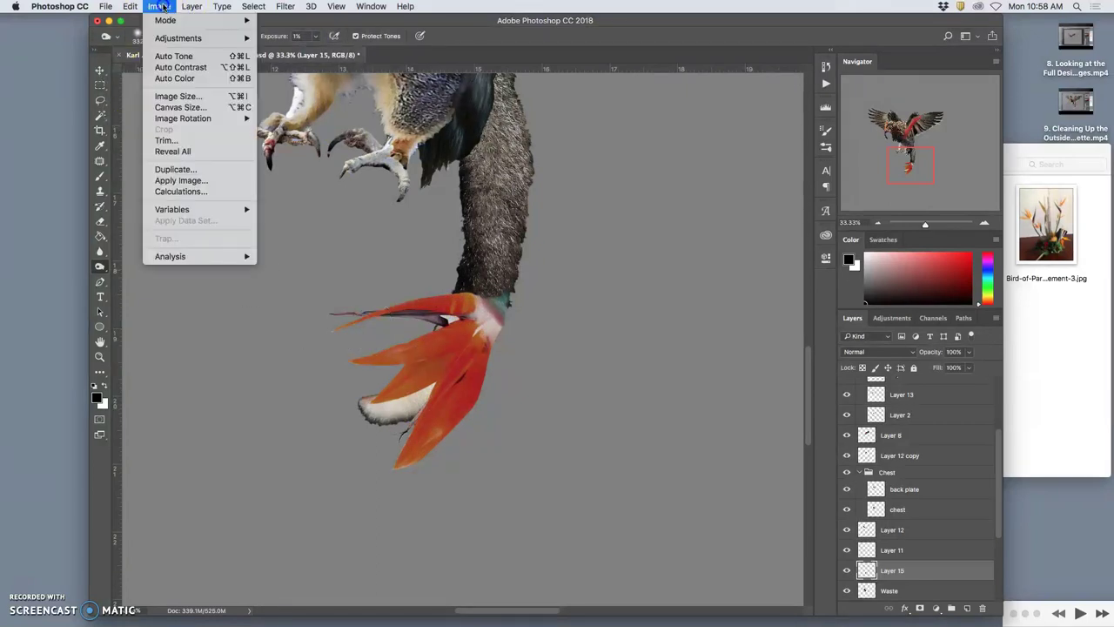
pyautogui.moveTo(178, 39)
pyautogui.click(300, 114)
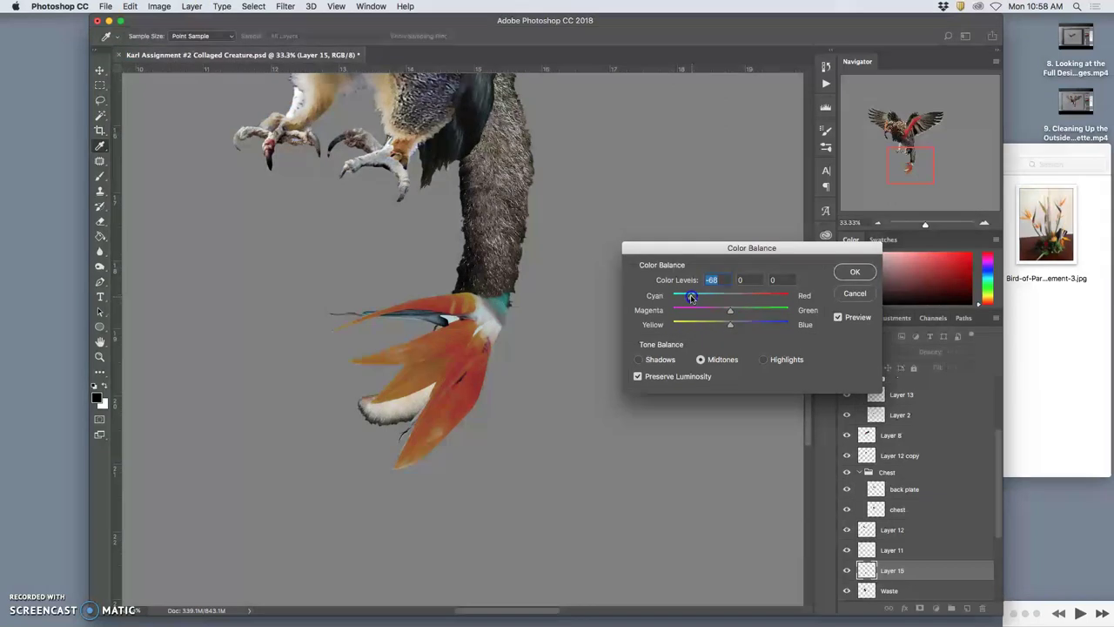
pyautogui.click(731, 325)
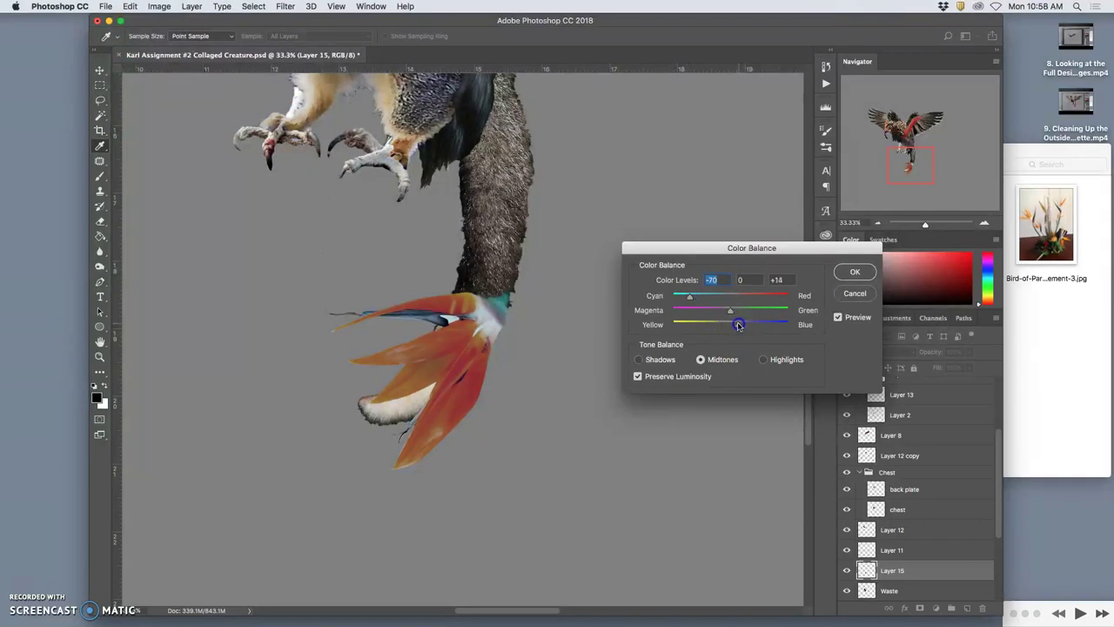
pyautogui.click(856, 274)
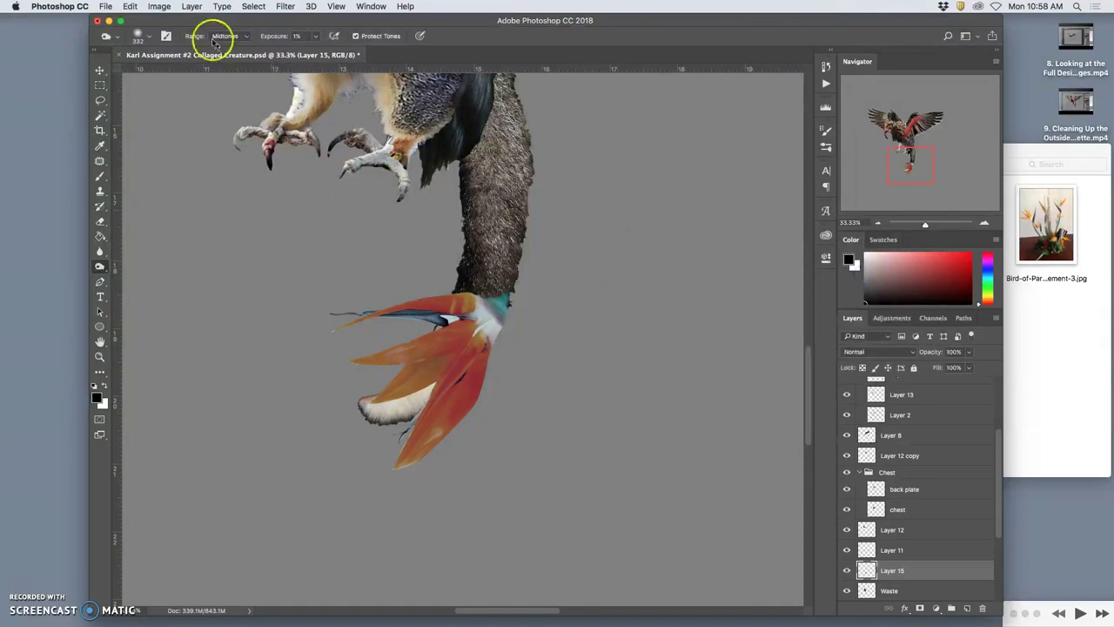
# - Tint the flower's shadows with Color Balance levels of about +11 red, +15 green and +24 blue
pyautogui.click(157, 7)
pyautogui.moveTo(183, 38)
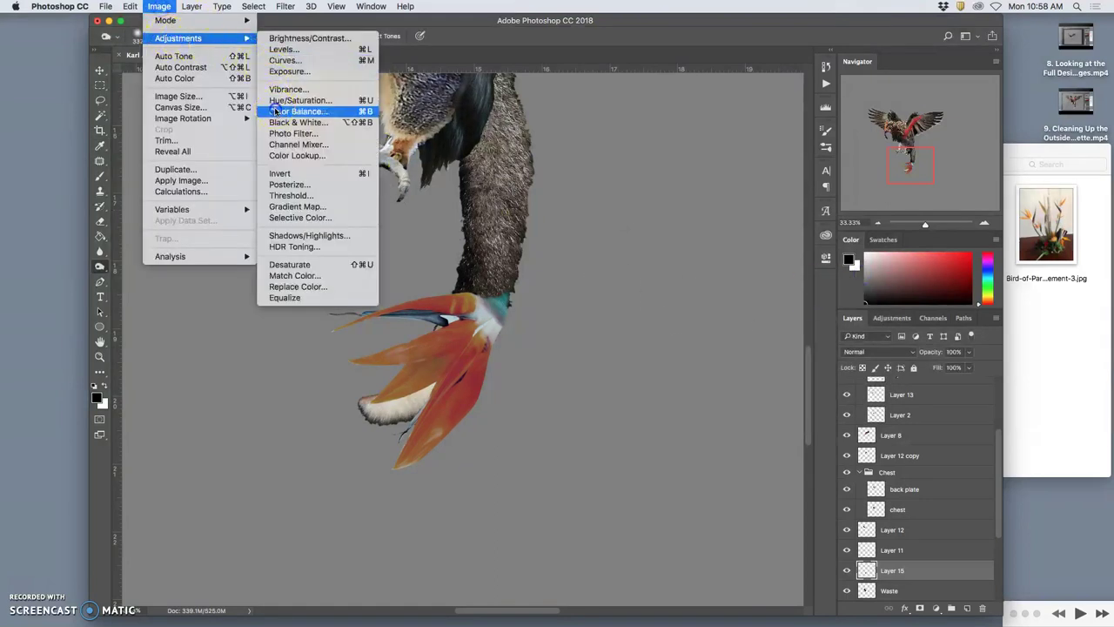
pyautogui.click(275, 112)
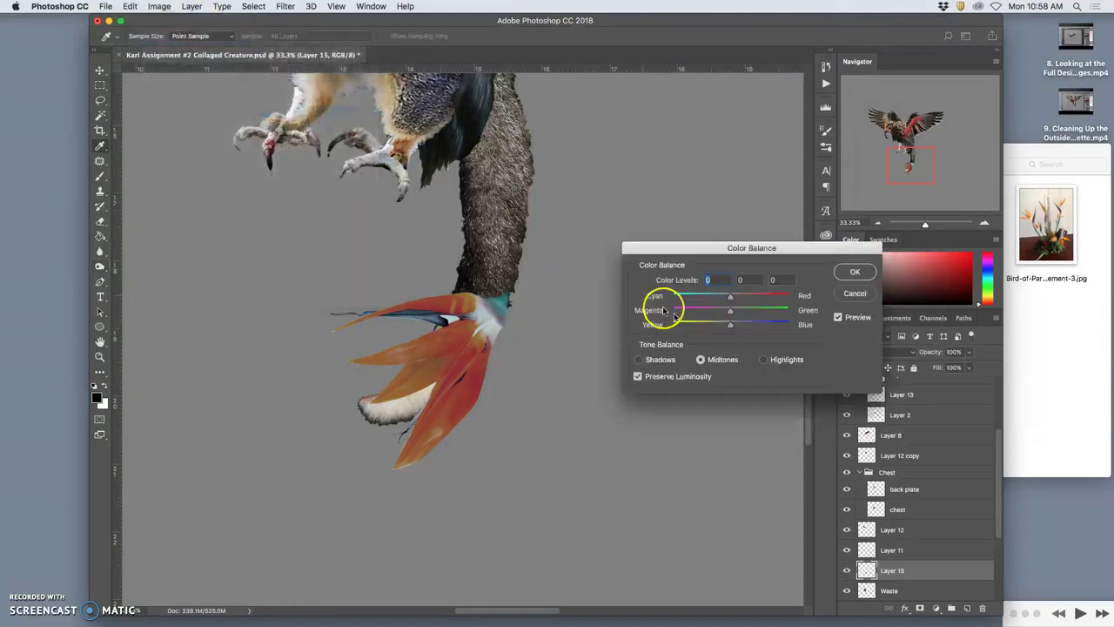
pyautogui.click(639, 360)
pyautogui.moveTo(743, 299); pyautogui.dragTo(741, 299)
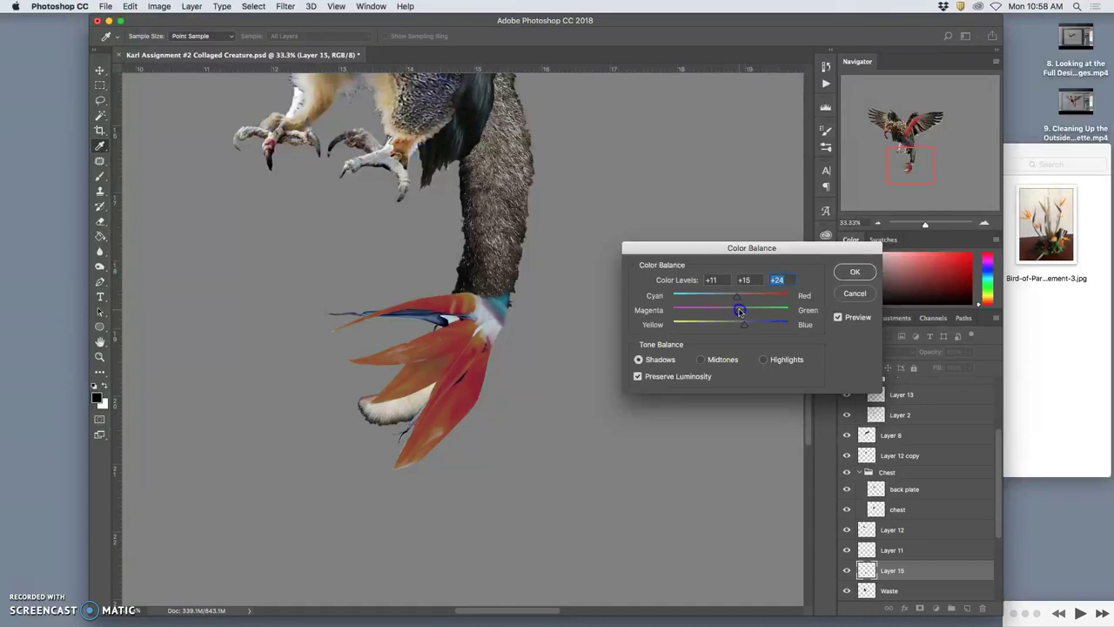
pyautogui.click(851, 274)
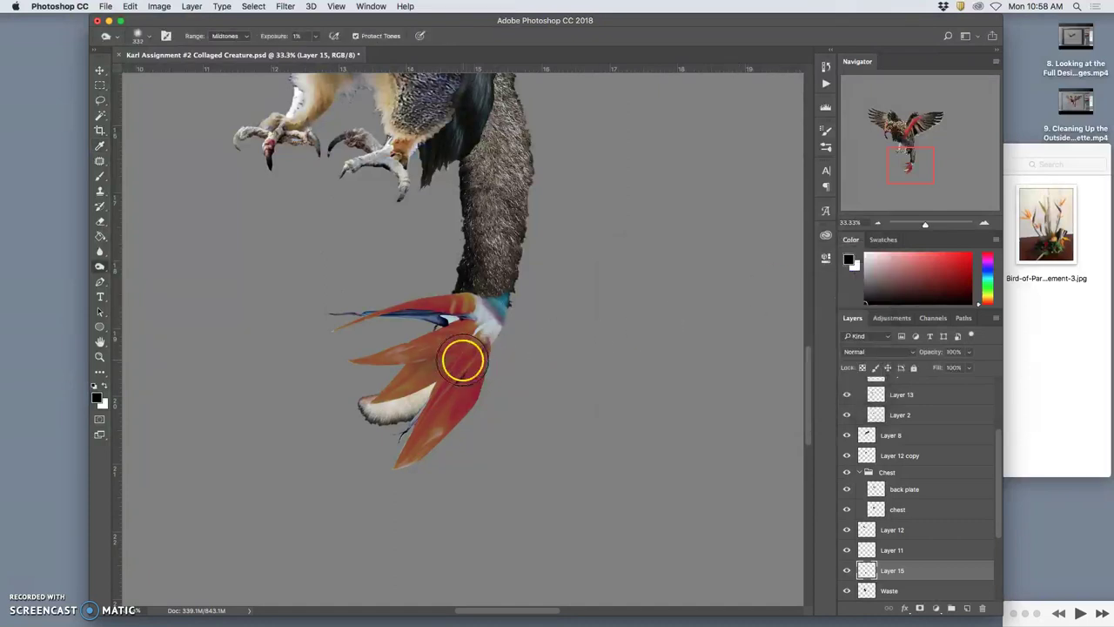
# - Burn the inner parts of the petals toward the flower's base, keeping the Midtones range and 1% exposure
pyautogui.click(101, 266)
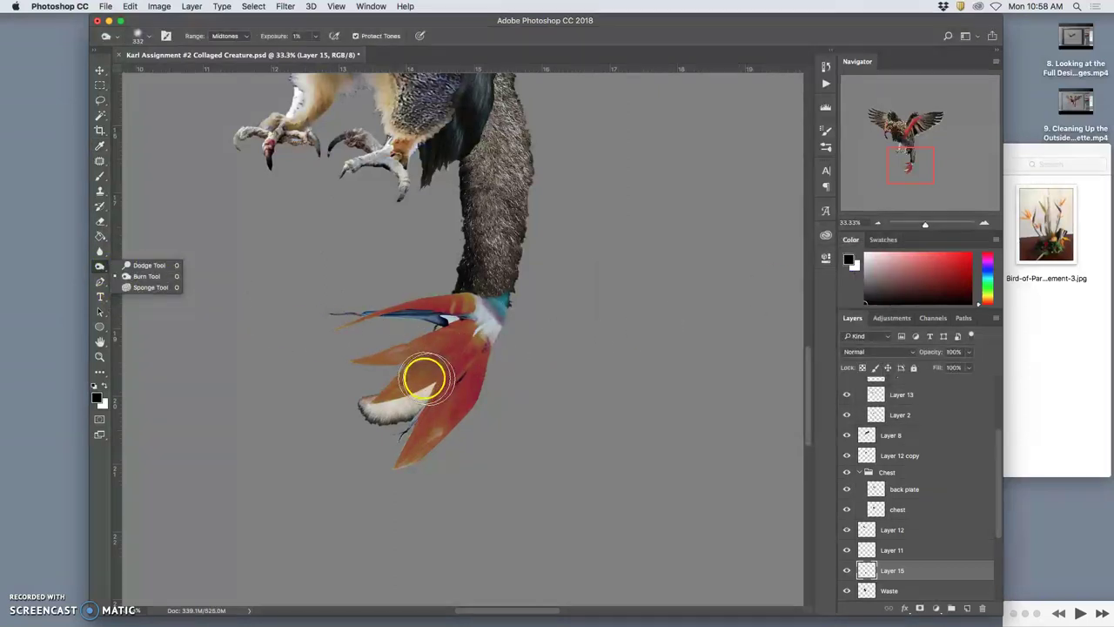
pyautogui.click(442, 365)
pyautogui.moveTo(459, 351)
pyautogui.mouseDown()
pyautogui.moveTo(399, 369)
pyautogui.moveTo(454, 353)
pyautogui.moveTo(401, 369)
pyautogui.moveTo(460, 337)
pyautogui.moveTo(470, 306)
pyautogui.moveTo(434, 319)
pyautogui.moveTo(493, 322)
pyautogui.mouseUp()
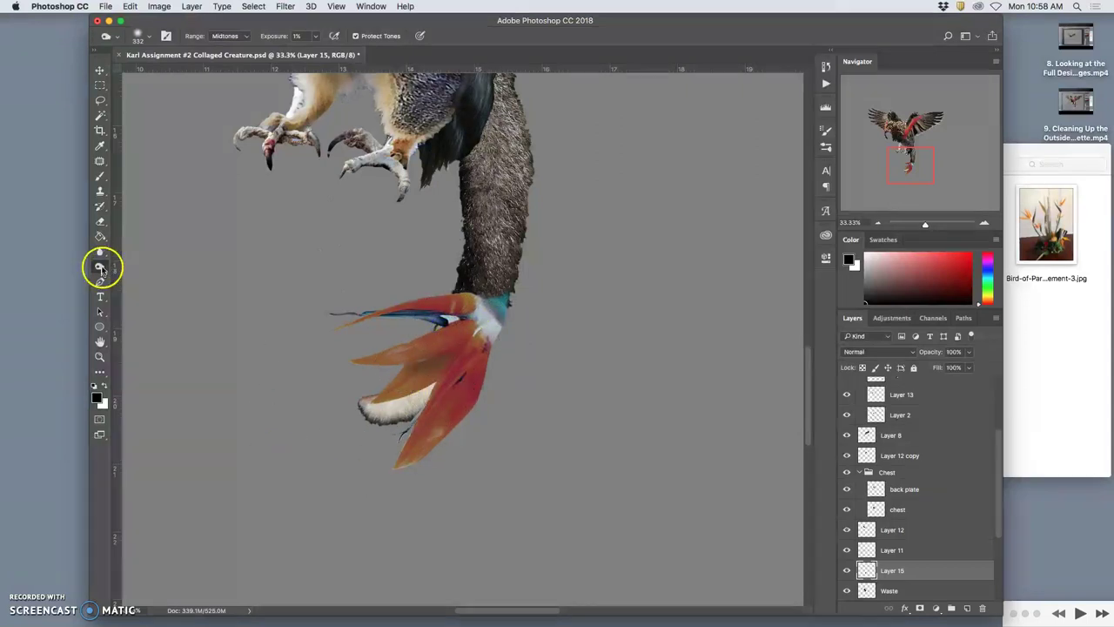
# - Brighten the flower's upper and lower petals using the Dodge tool with Midtones range and 16% exposure
pyautogui.click(99, 266)
pyautogui.click(128, 275)
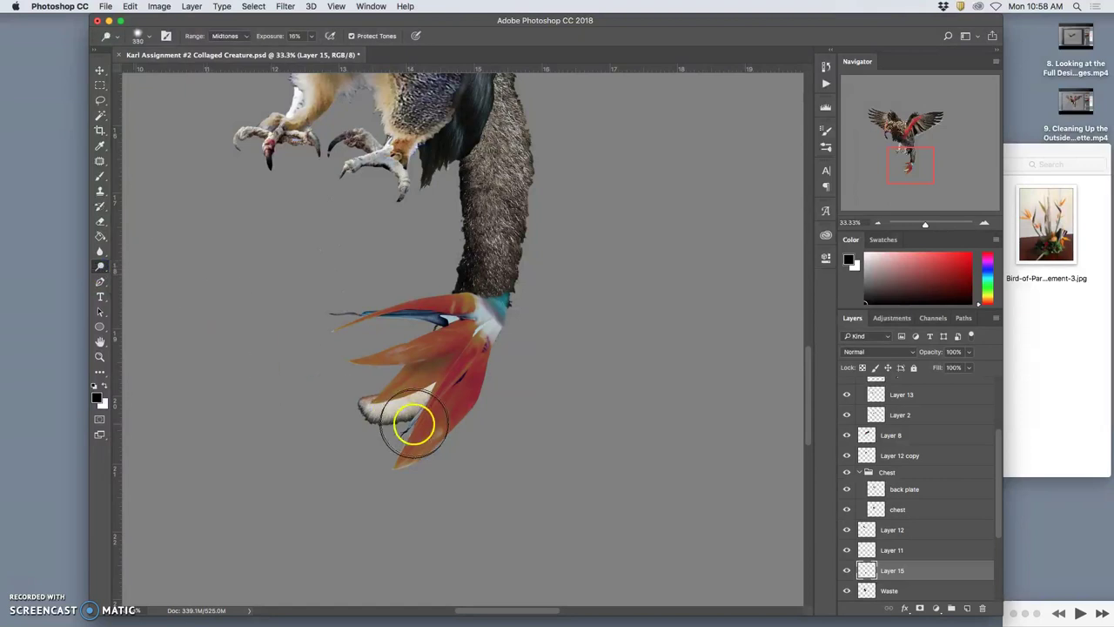
pyautogui.moveTo(380, 400)
pyautogui.mouseDown()
pyautogui.moveTo(429, 375)
pyautogui.moveTo(352, 405)
pyautogui.moveTo(385, 395)
pyautogui.moveTo(361, 389)
pyautogui.moveTo(407, 359)
pyautogui.moveTo(358, 358)
pyautogui.moveTo(411, 301)
pyautogui.moveTo(349, 318)
pyautogui.moveTo(437, 277)
pyautogui.mouseUp()
pyautogui.moveTo(481, 367)
pyautogui.mouseDown()
pyautogui.moveTo(445, 428)
pyautogui.moveTo(499, 375)
pyautogui.moveTo(473, 422)
pyautogui.moveTo(490, 341)
pyautogui.moveTo(423, 445)
pyautogui.moveTo(462, 410)
pyautogui.mouseUp()
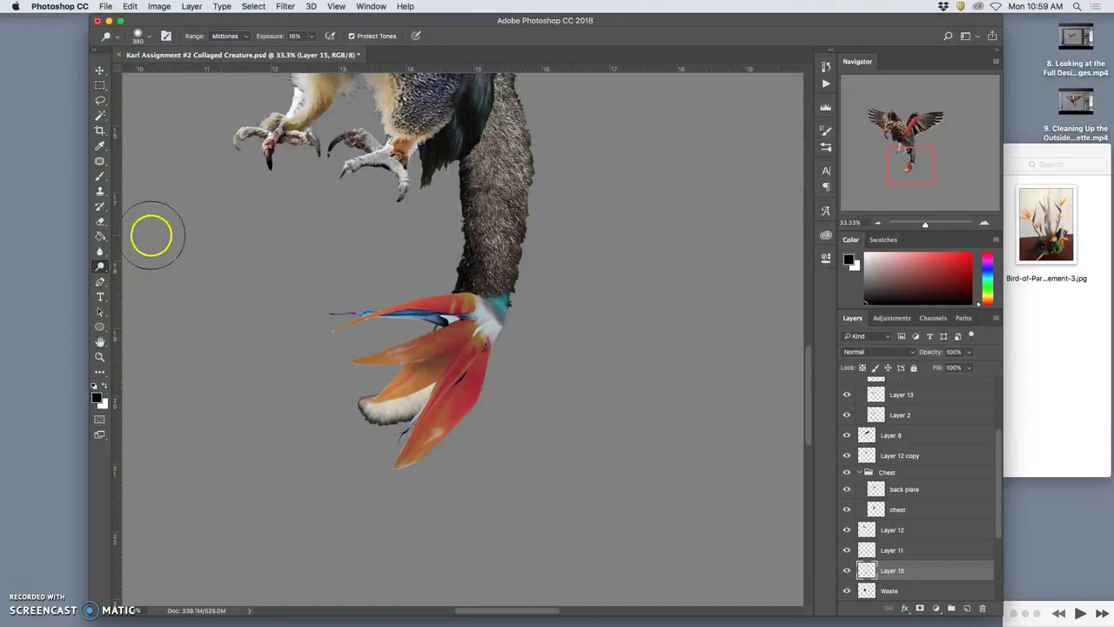
pyautogui.click(101, 266)
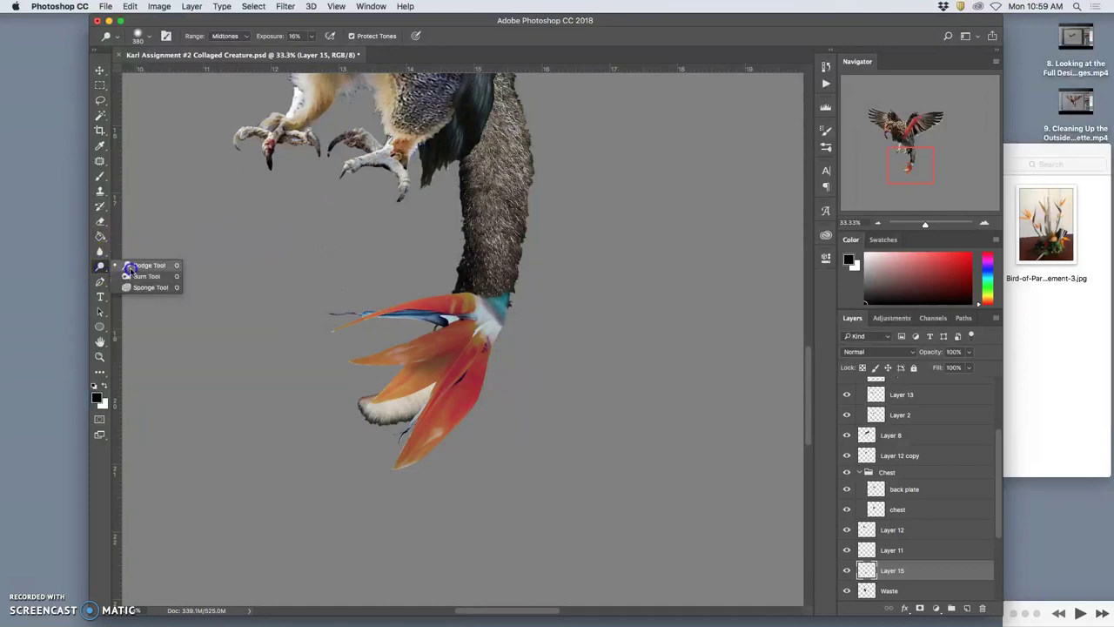
# - Burn the flower's lower petals and blue-white base using the Midtones range and 1% exposure
pyautogui.click(139, 263)
pyautogui.moveTo(470, 403)
pyautogui.mouseDown()
pyautogui.moveTo(453, 397)
pyautogui.moveTo(414, 434)
pyautogui.mouseUp()
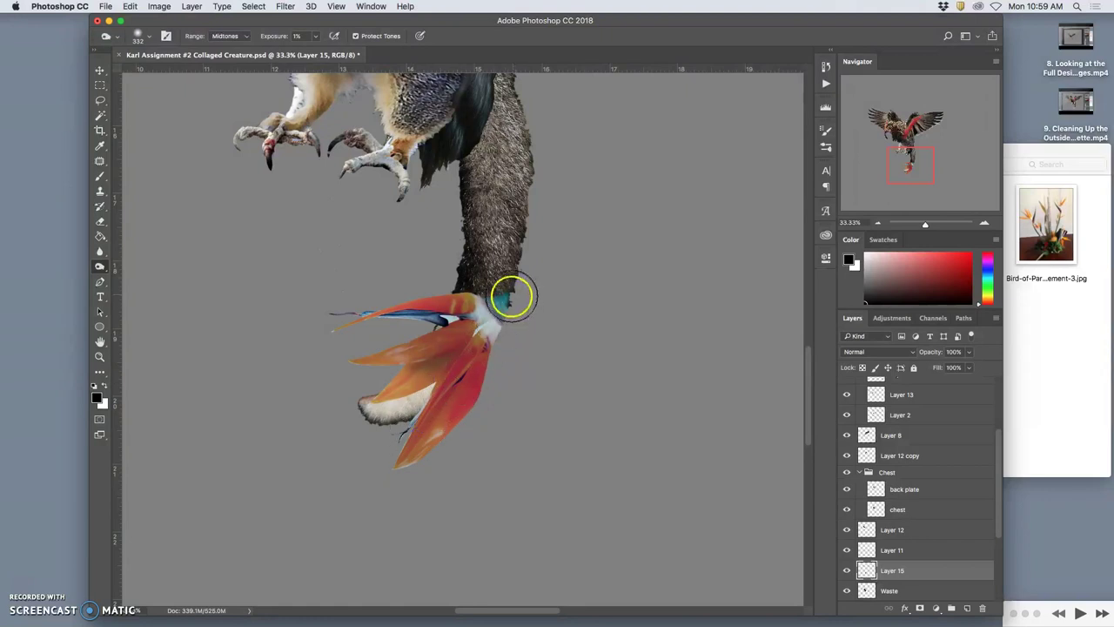
pyautogui.moveTo(510, 293)
pyautogui.mouseDown()
pyautogui.moveTo(487, 313)
pyautogui.moveTo(497, 331)
pyautogui.mouseUp()
# - Trim the outer edge of the flower's base with the Eraser, and soften its joint with the tail at 14% eraser opacity
pyautogui.click(100, 221)
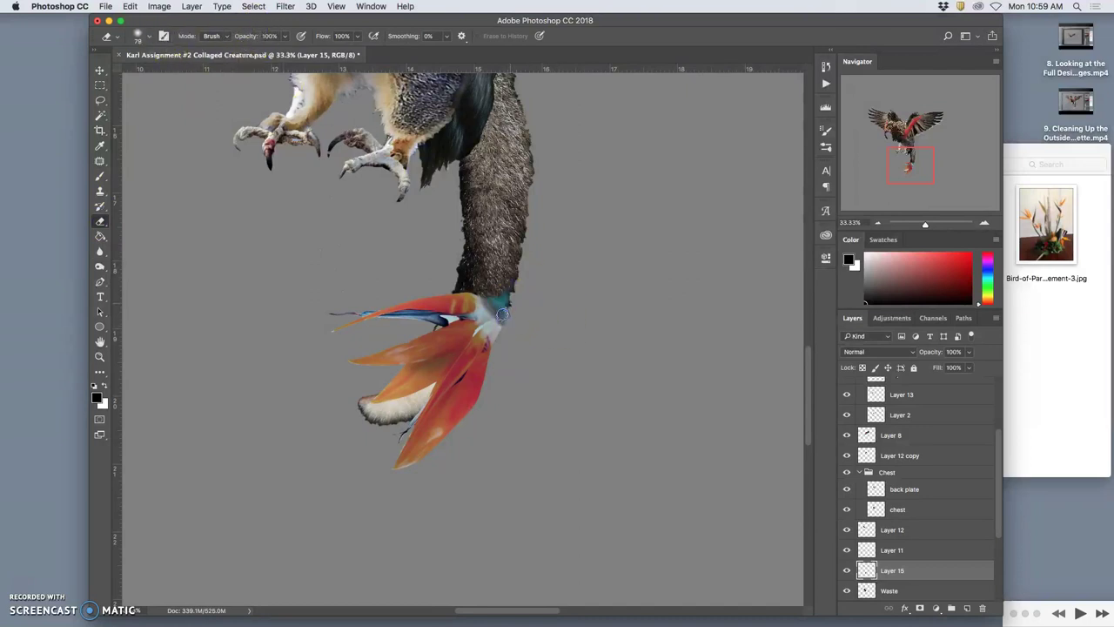
pyautogui.click(284, 36)
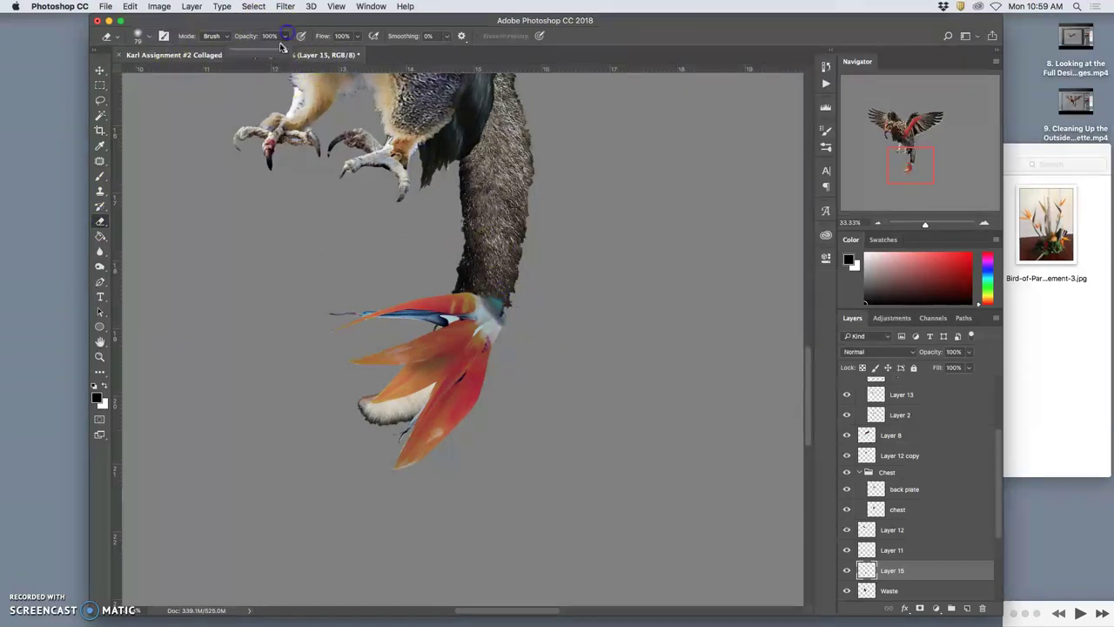
pyautogui.moveTo(288, 50); pyautogui.dragTo(268, 51)
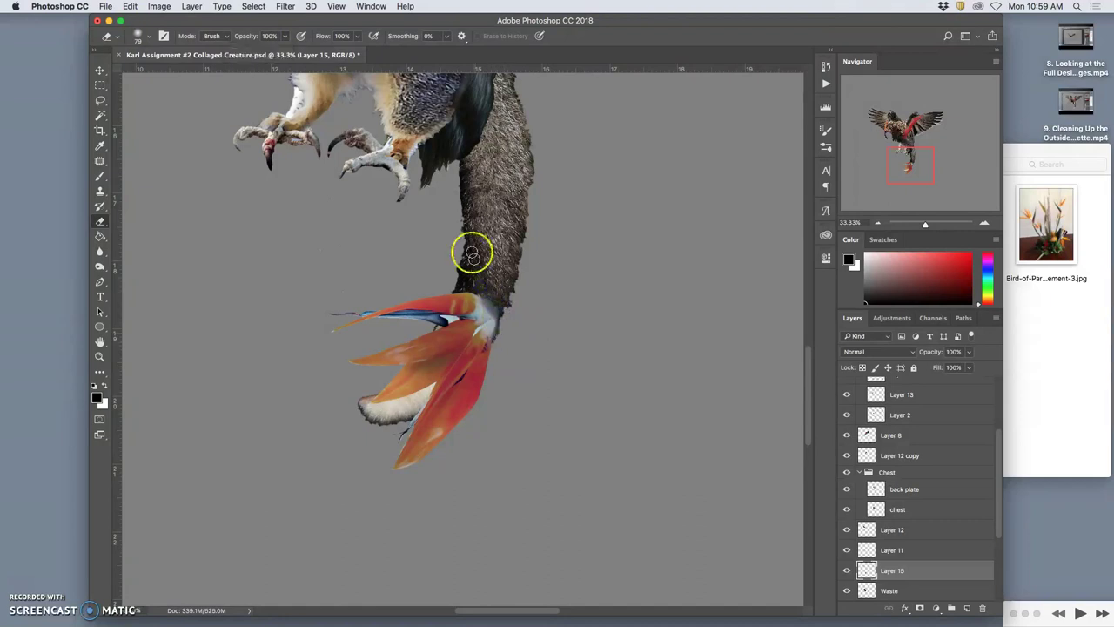
pyautogui.click(285, 35)
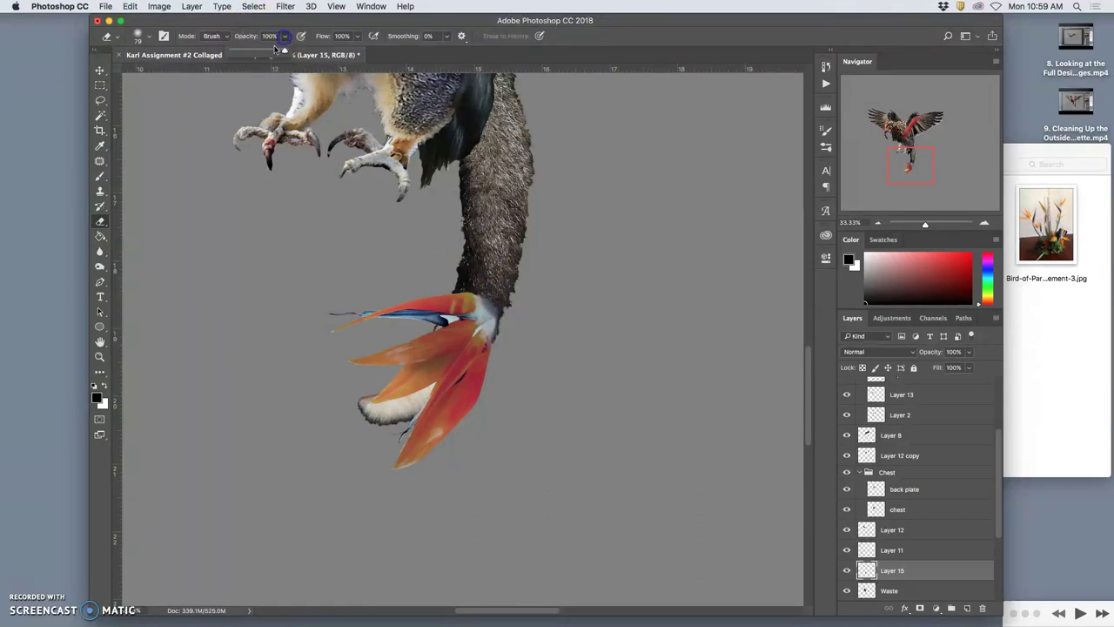
pyautogui.click(495, 315)
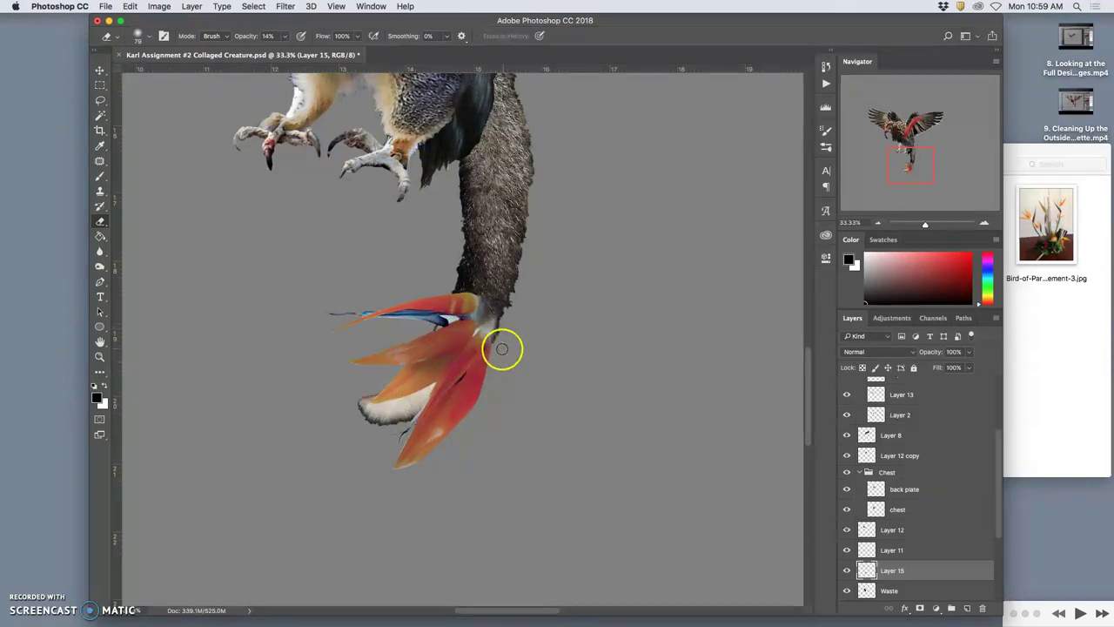
# - Deepen the flower layer's contrast with Levels, setting the black input to 32 and the white output to about 235
pyautogui.press('super+minus')
pyautogui.press('super+minus')
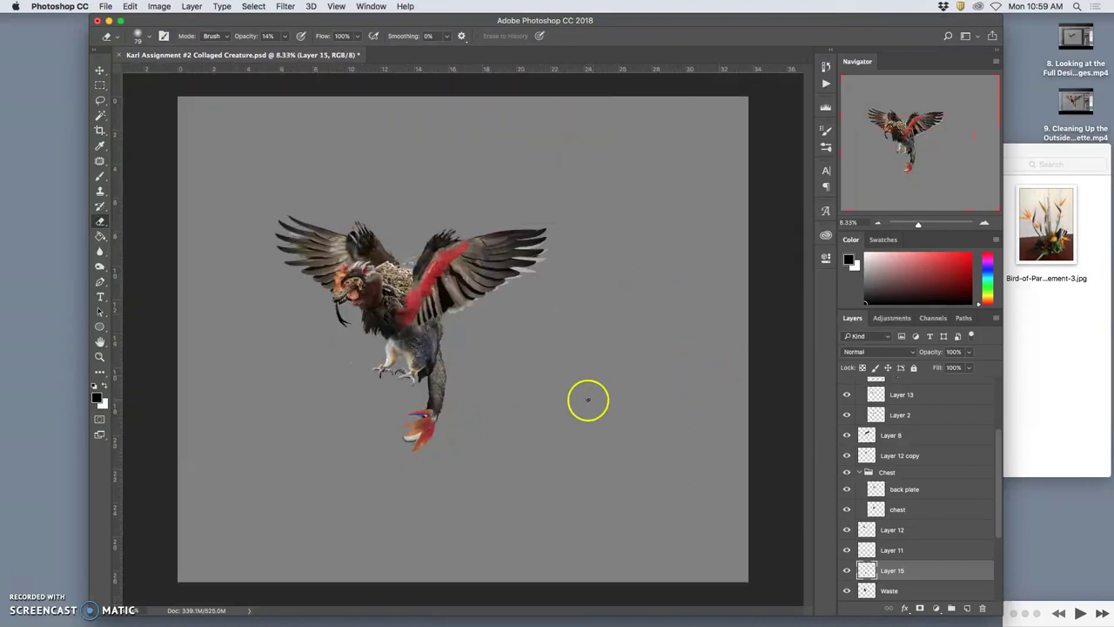
pyautogui.click(159, 7)
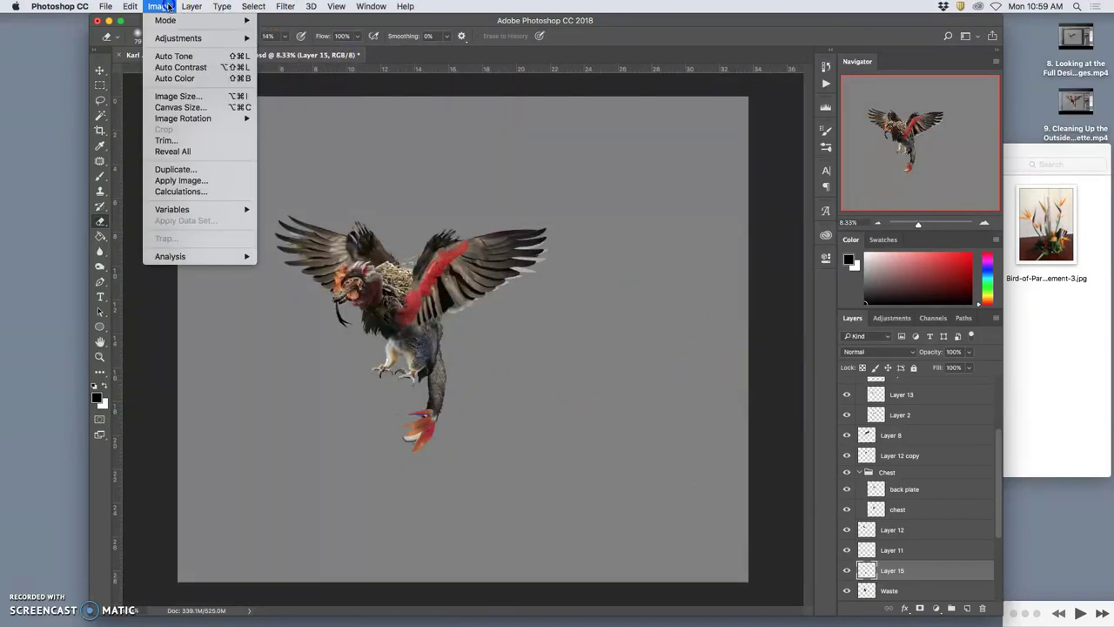
pyautogui.moveTo(200, 38)
pyautogui.click(281, 50)
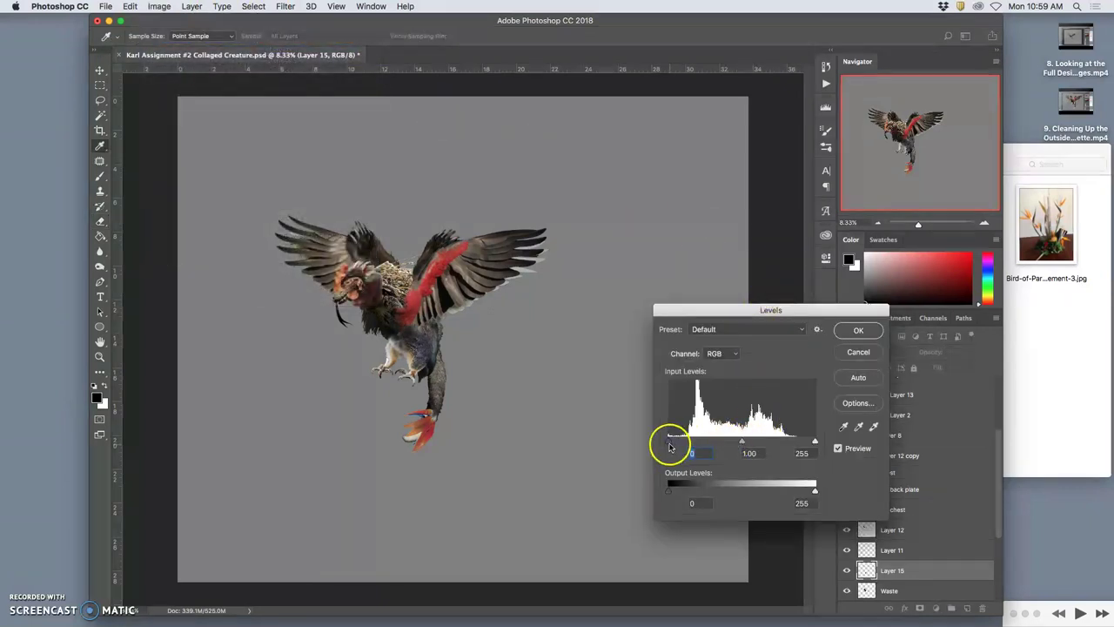
pyautogui.moveTo(670, 443); pyautogui.dragTo(680, 443)
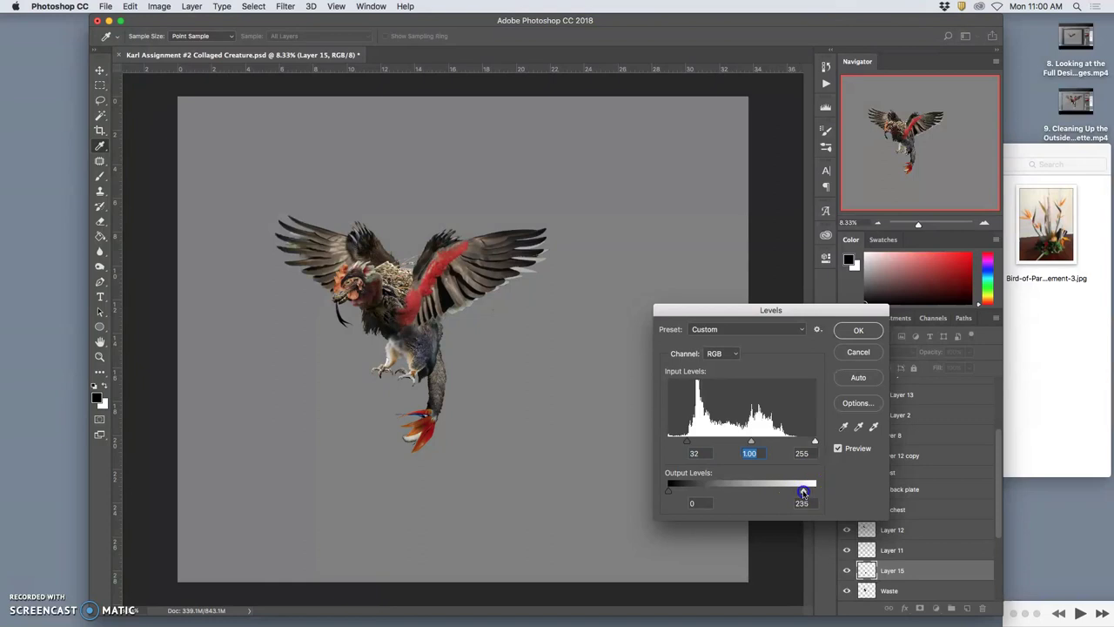
pyautogui.click(858, 330)
# - Darken the tail on Layer 10 with Levels at 0.75 midtones and about 235 white output, and save the document
pyautogui.scroll(-2, 901, 537)
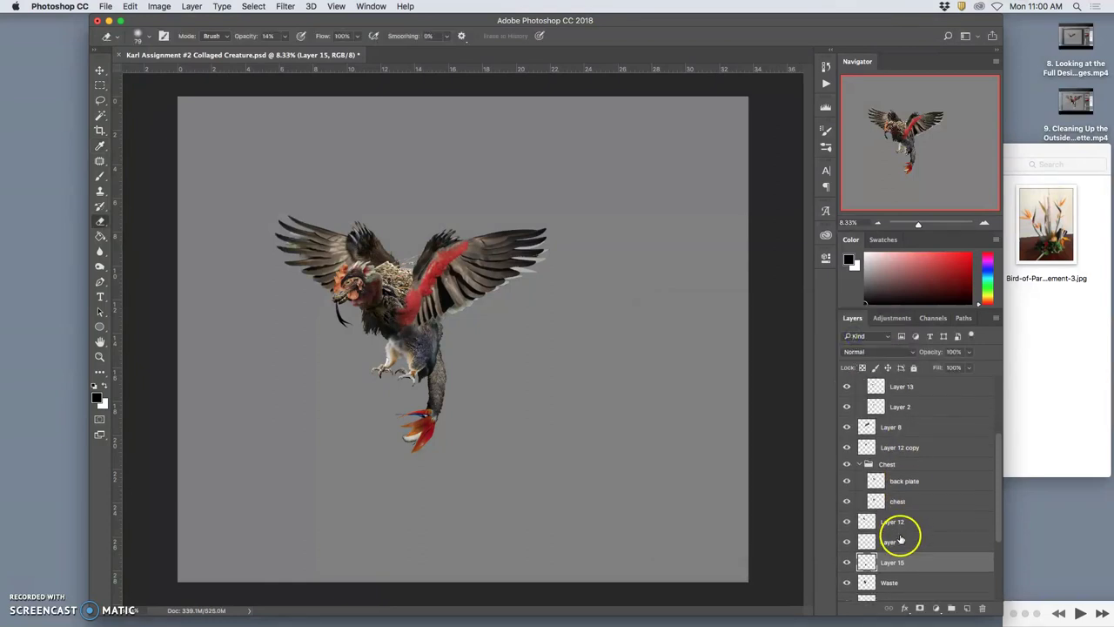
pyautogui.scroll(-2, 897, 535)
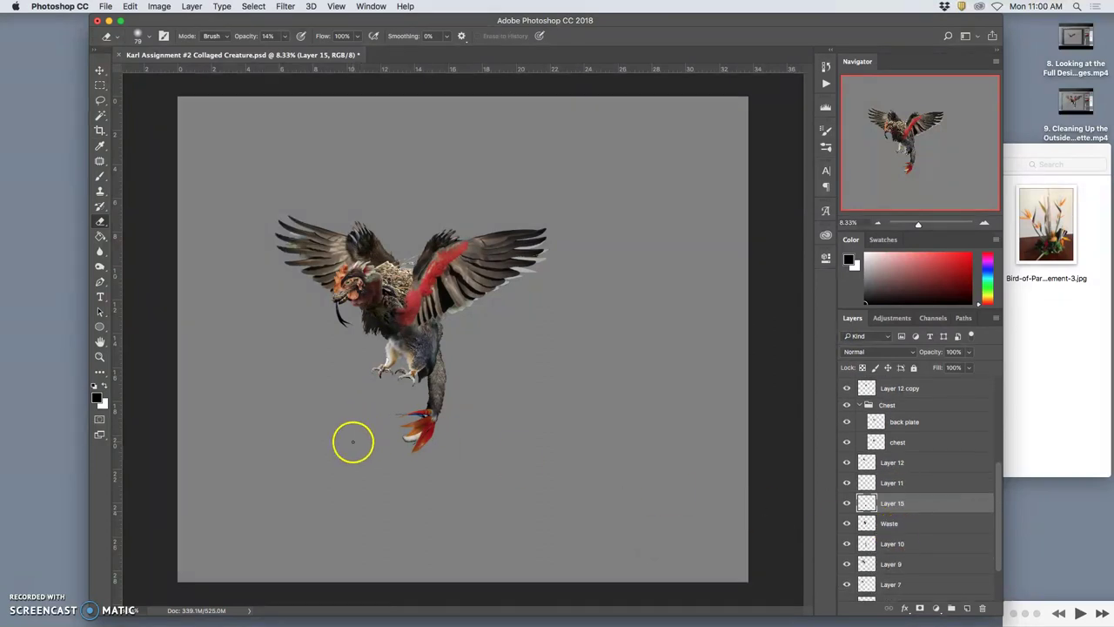
pyautogui.keyDown('super'); pyautogui.click(411, 444); pyautogui.keyUp('super')
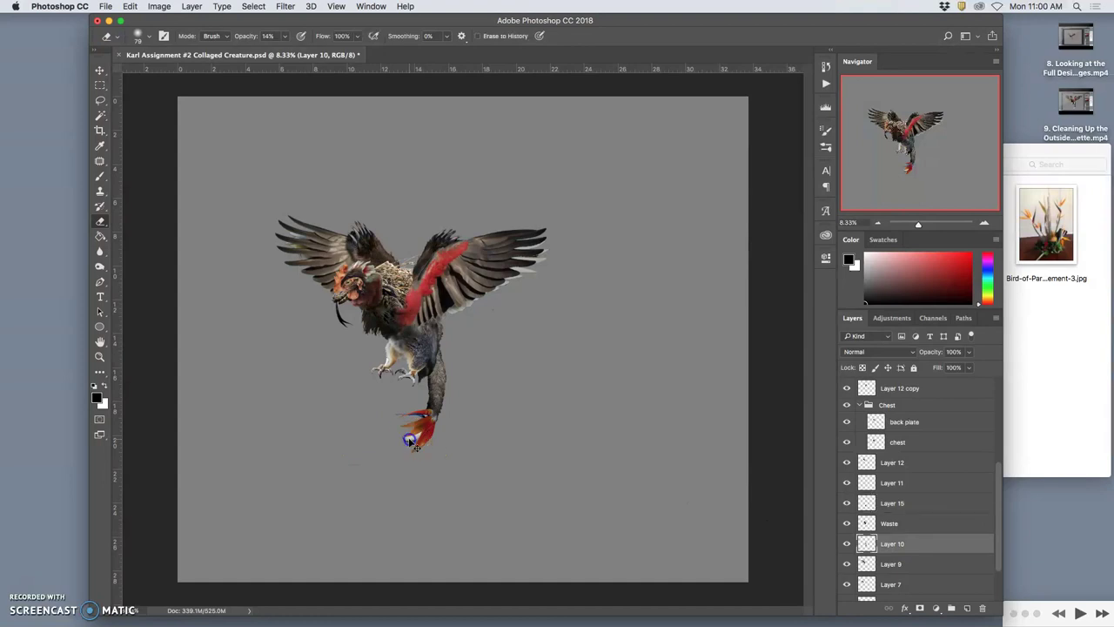
pyautogui.click(846, 543)
pyautogui.click(846, 543)
pyautogui.click(173, 8)
pyautogui.moveTo(182, 38)
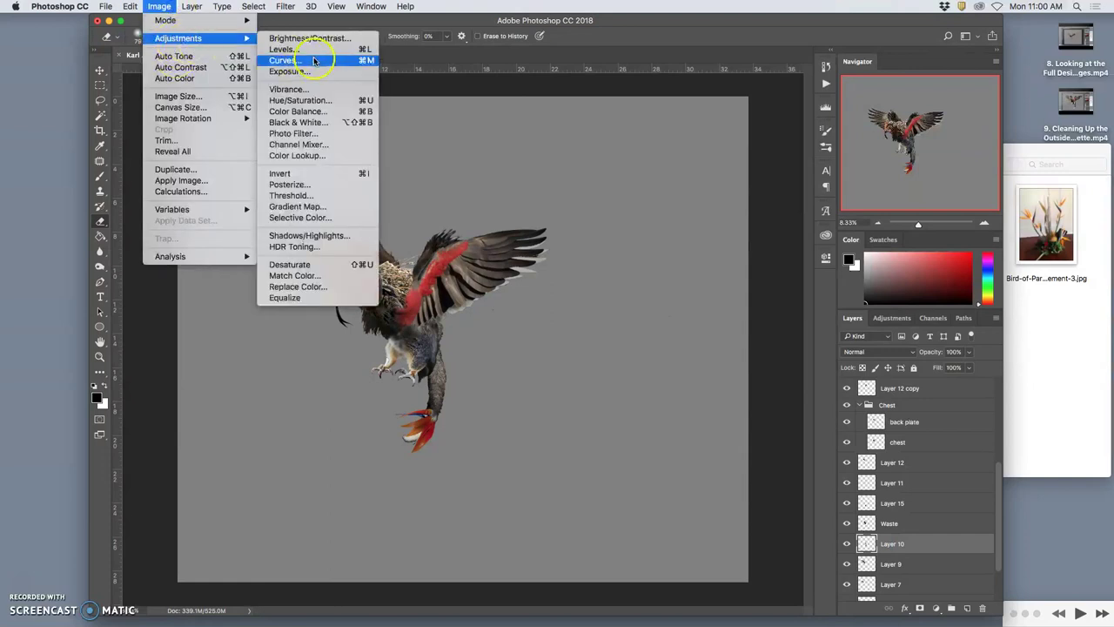
pyautogui.click(308, 50)
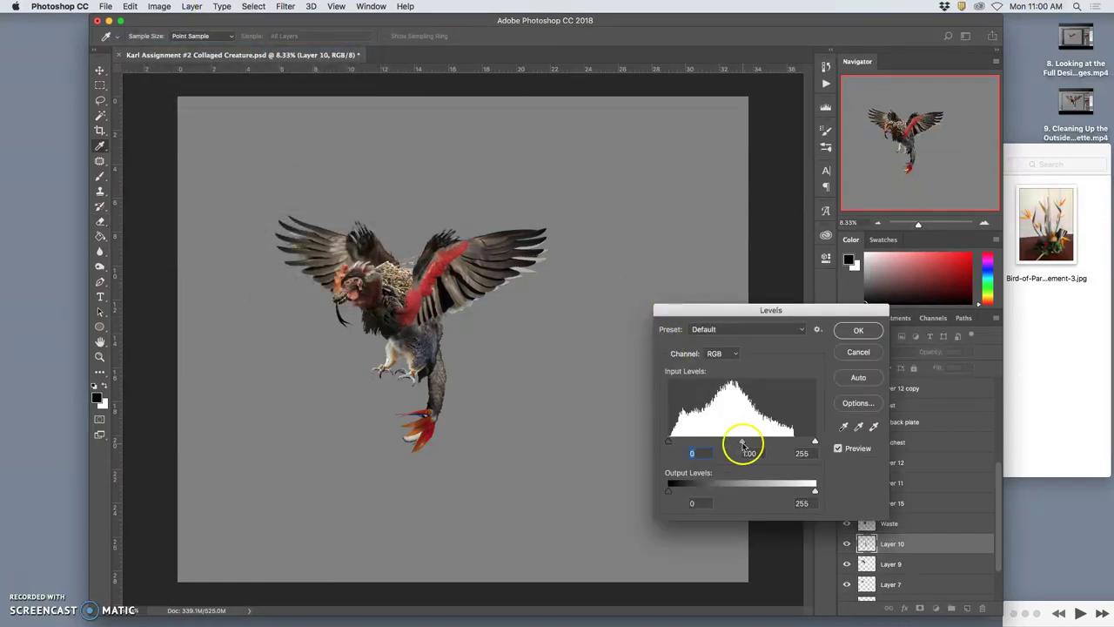
pyautogui.moveTo(742, 445); pyautogui.dragTo(754, 444)
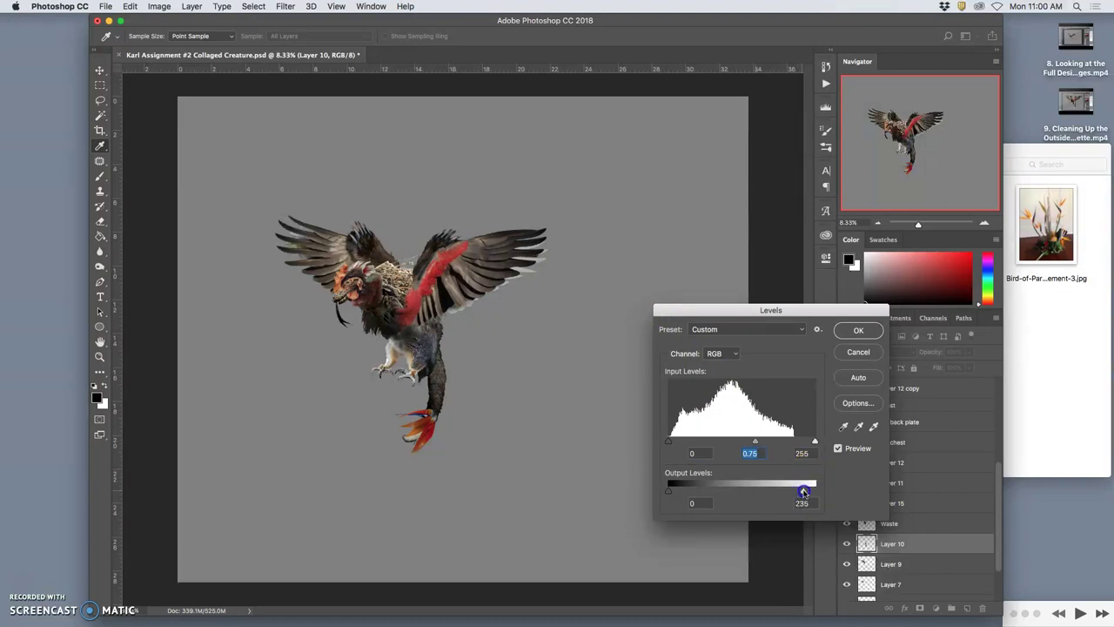
pyautogui.click(864, 327)
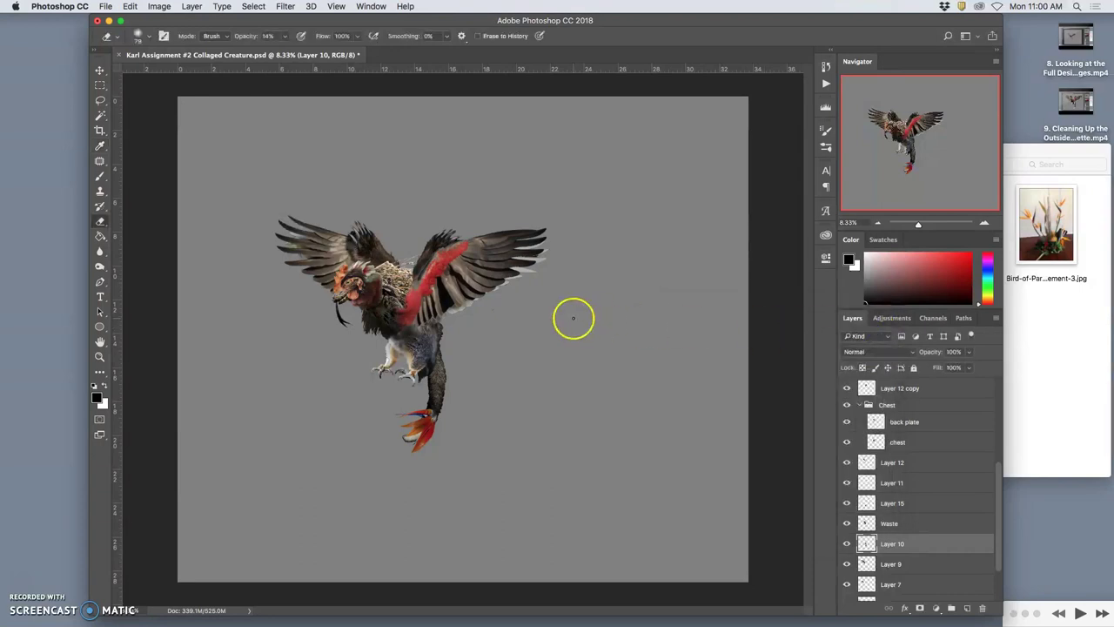
pyautogui.press('super+s')
# - Examine the wings' edges, the flower-tipped tail and the creature's overall silhouette
pyautogui.press('super+plus')
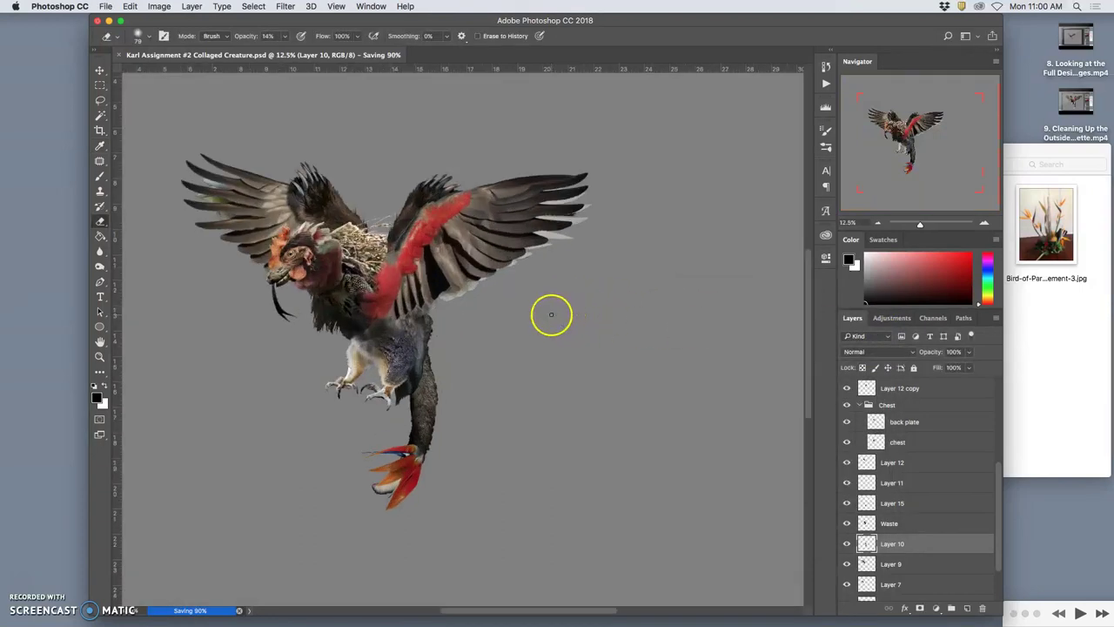
pyautogui.press('super+plus')
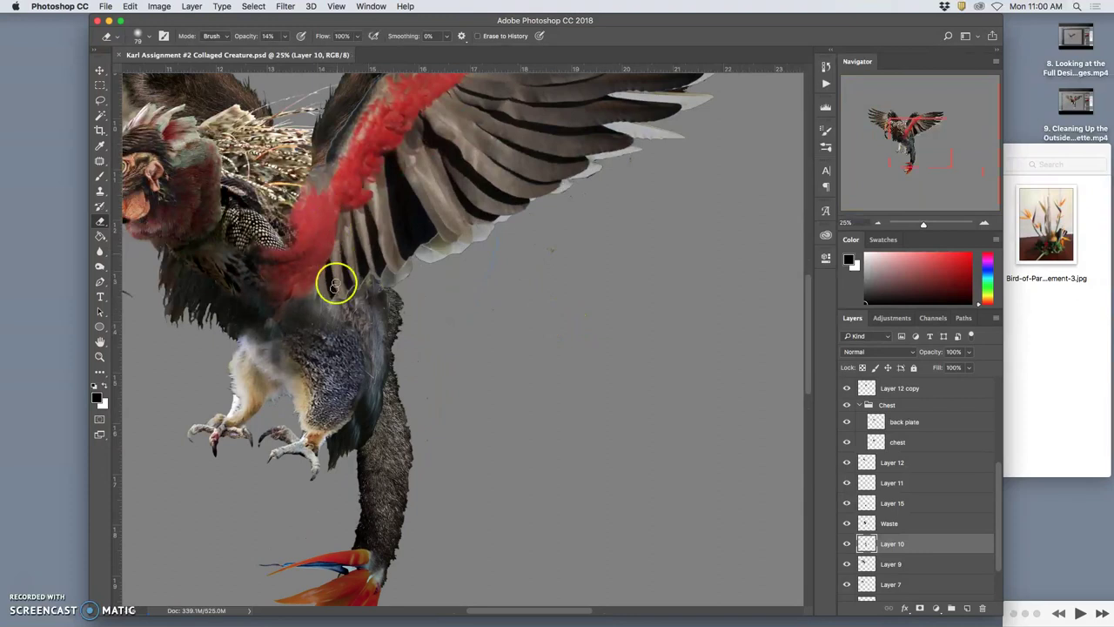
pyautogui.moveTo(442, 398)
pyautogui.mouseDown()
pyautogui.moveTo(546, 283)
pyautogui.moveTo(545, 455)
pyautogui.mouseUp()
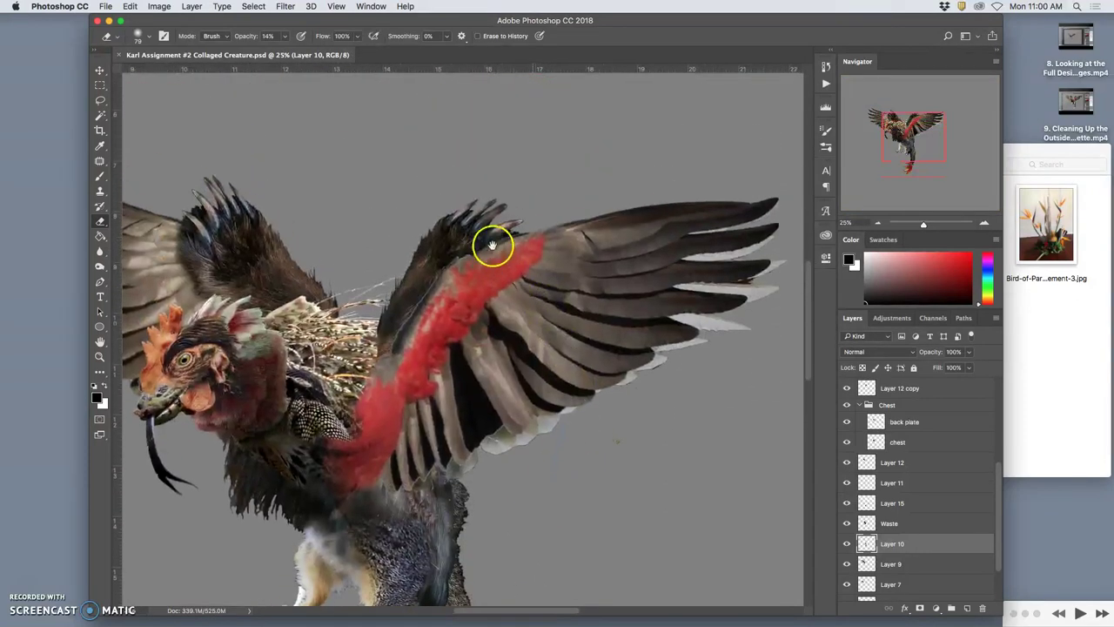
pyautogui.press('super+minus')
pyautogui.press('super+minus')
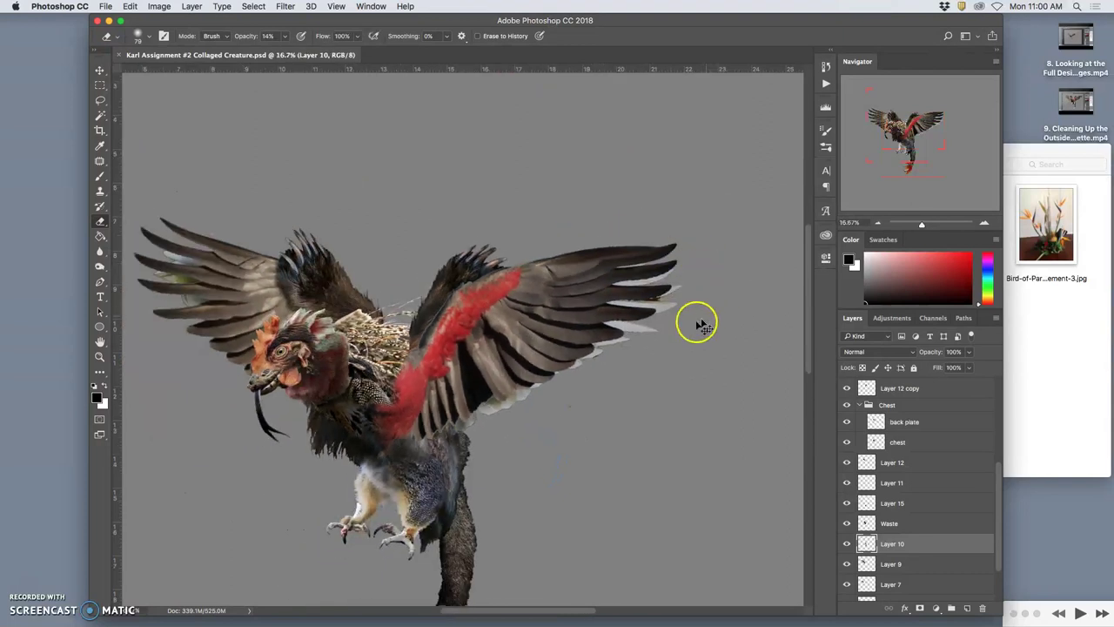
pyautogui.scroll(-5, 570, 326)
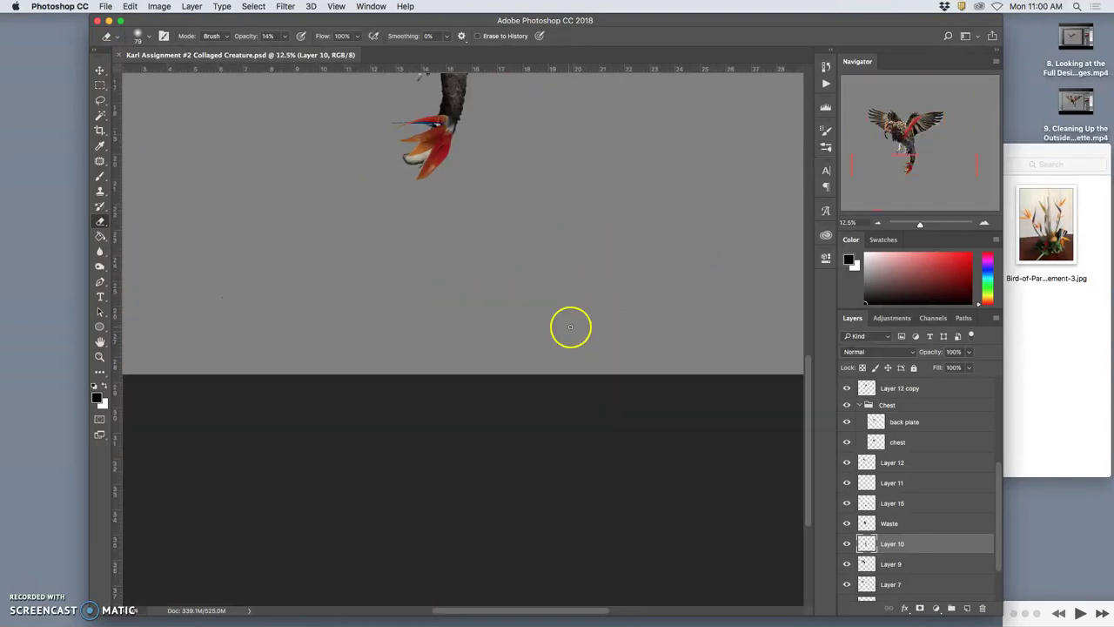
pyautogui.scroll(5, 570, 326)
pyautogui.press('super+minus')
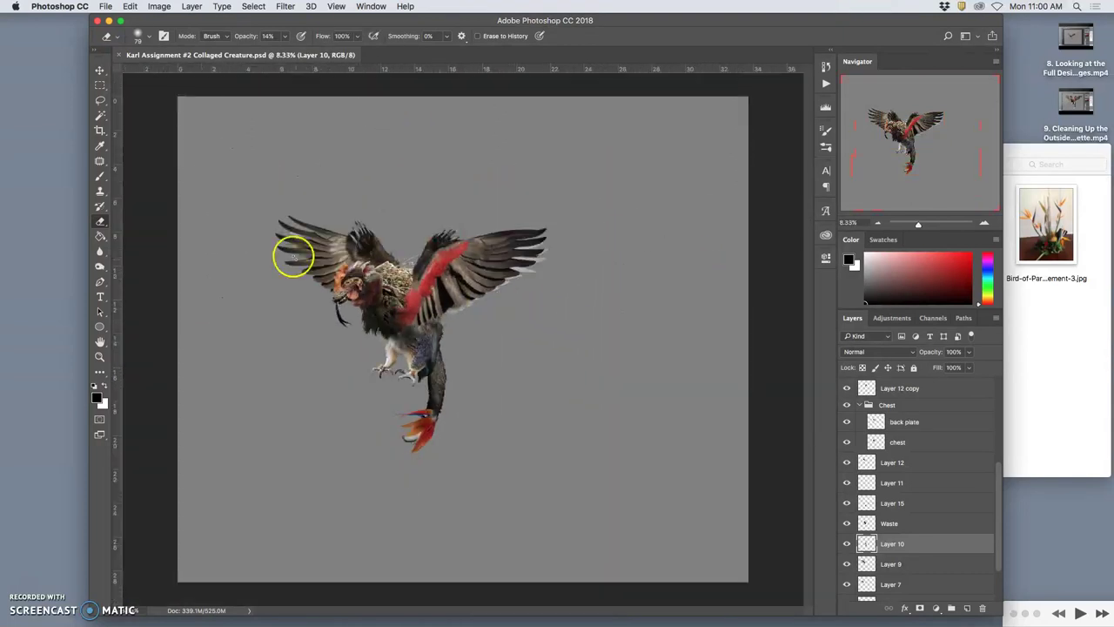
# - Crop the canvas closely around the creature, leaving a narrow margin on every side
pyautogui.click(100, 130)
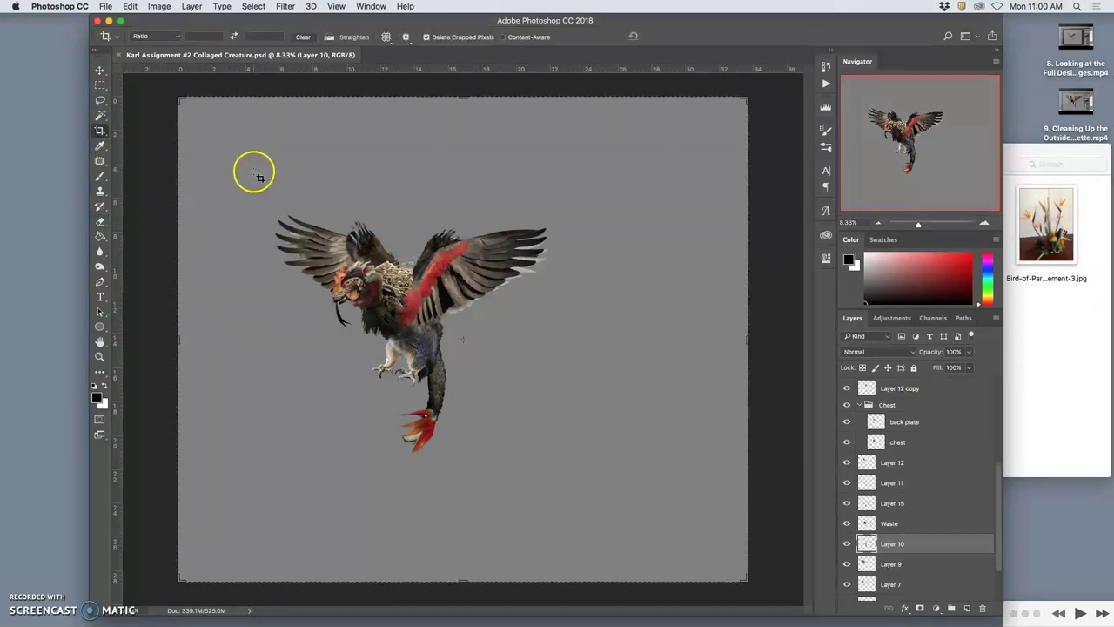
pyautogui.moveTo(179, 100); pyautogui.dragTo(222, 148)
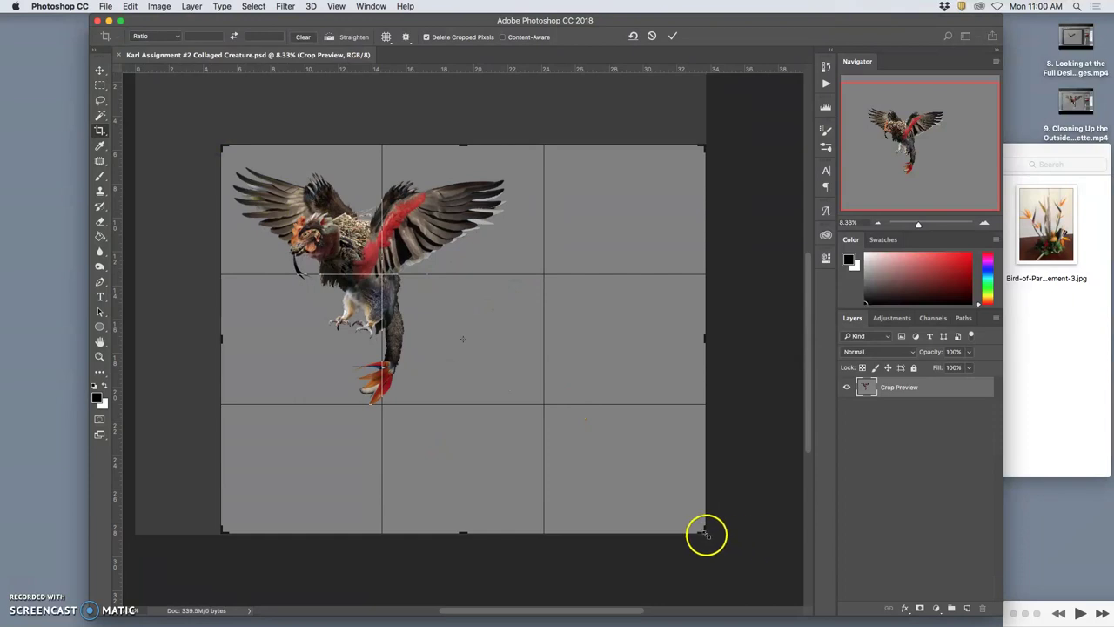
pyautogui.moveTo(704, 530); pyautogui.dragTo(611, 479)
pyautogui.click(566, 436)
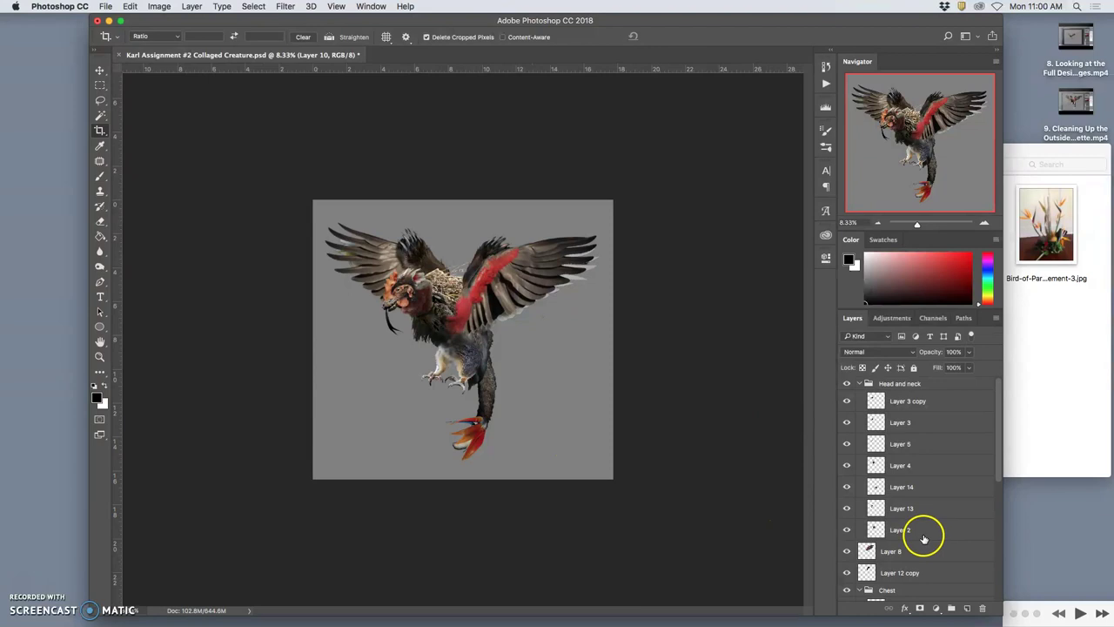
# - Duplicate the gray background layer, Layer 1, after checking it by toggling its visibility
pyautogui.scroll(-5, 923, 538)
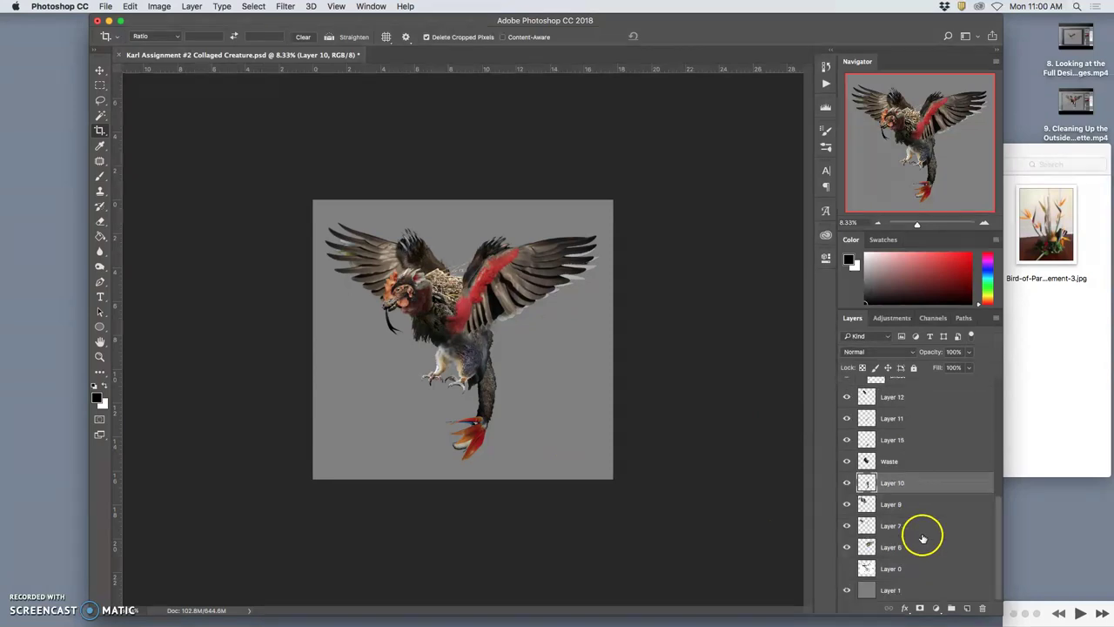
pyautogui.click(910, 590)
pyautogui.click(849, 591)
pyautogui.click(849, 591)
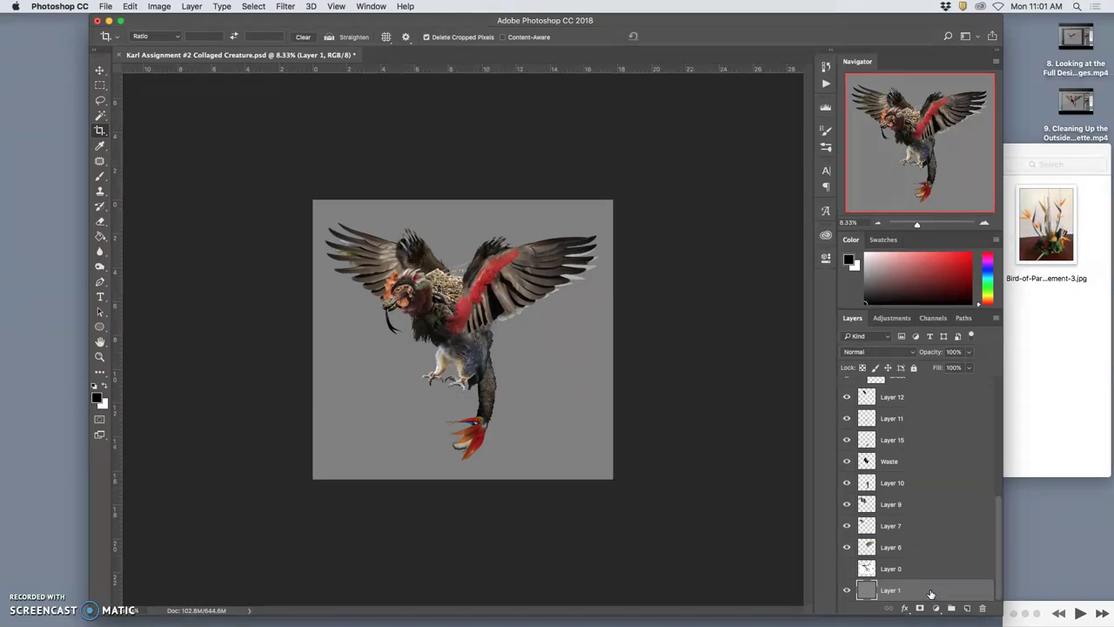
pyautogui.scroll(-1, 936, 590)
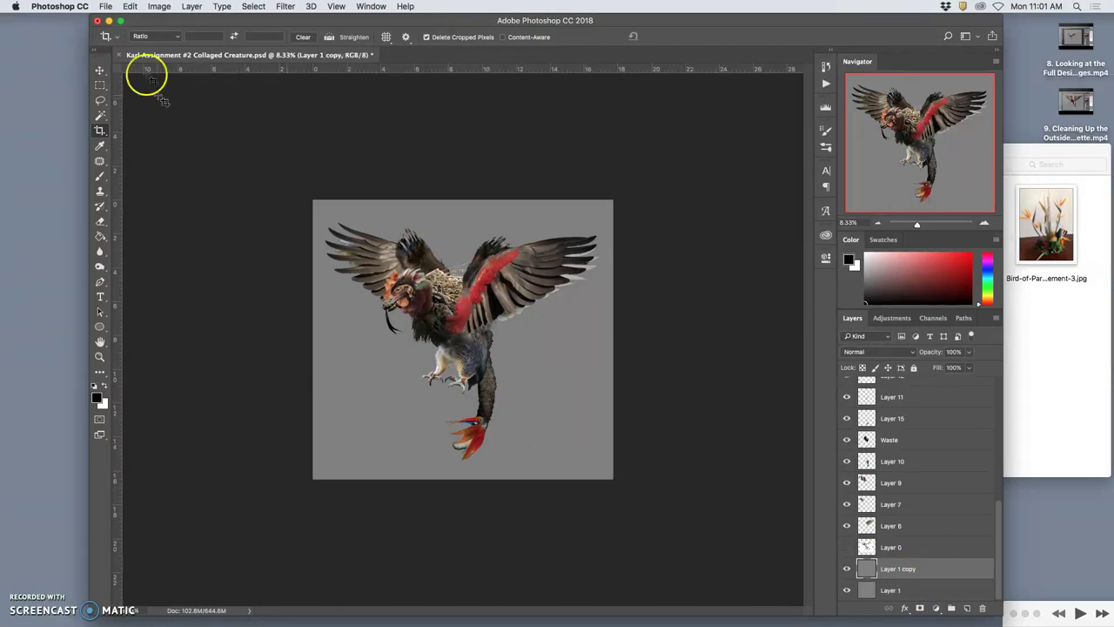
# - Fill the background copy with Black in Normal mode at 100% opacity
pyautogui.click(128, 9)
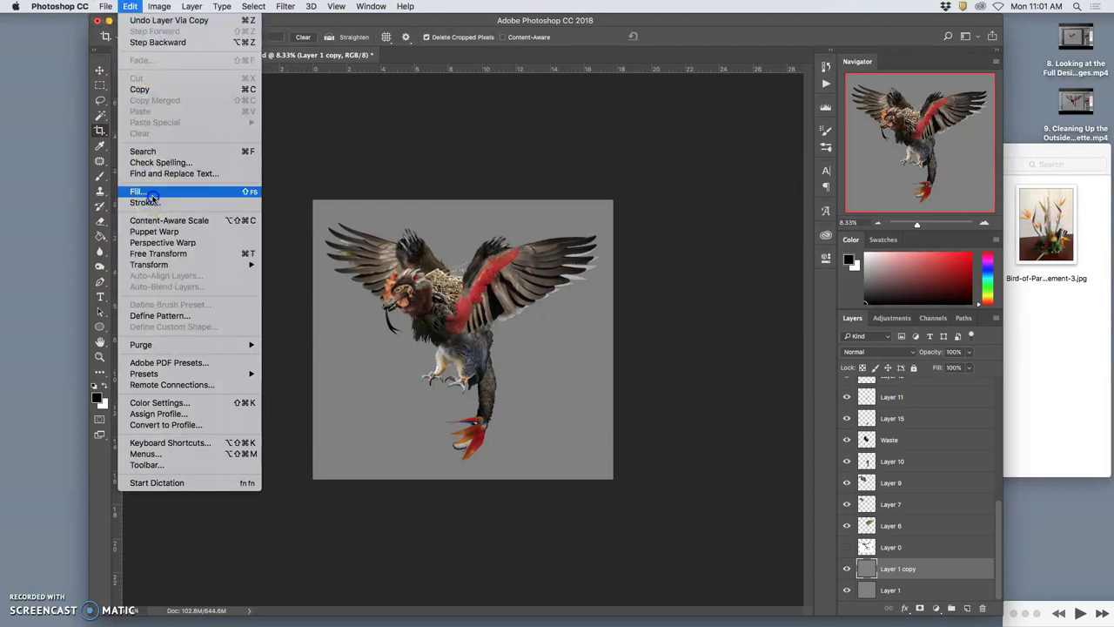
pyautogui.click(498, 311)
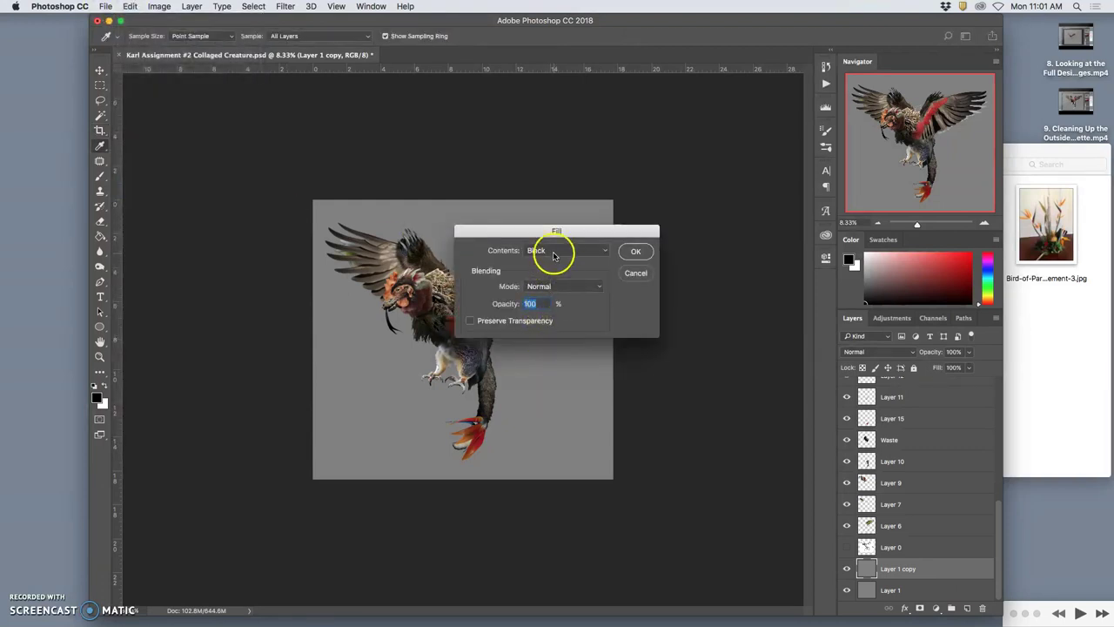
pyautogui.click(635, 251)
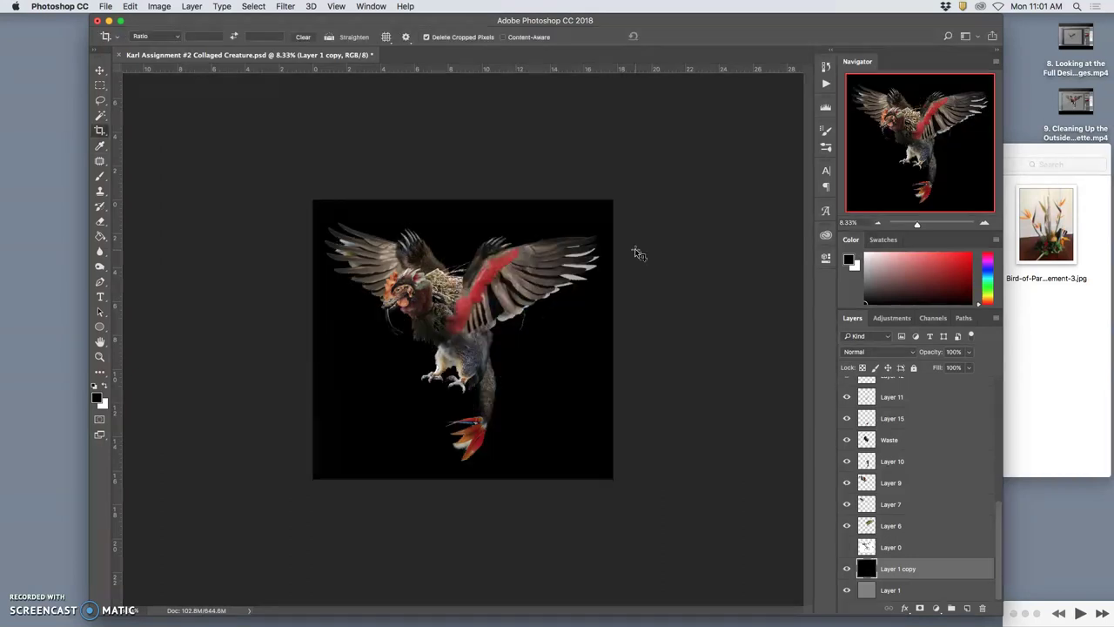
pyautogui.press('c')
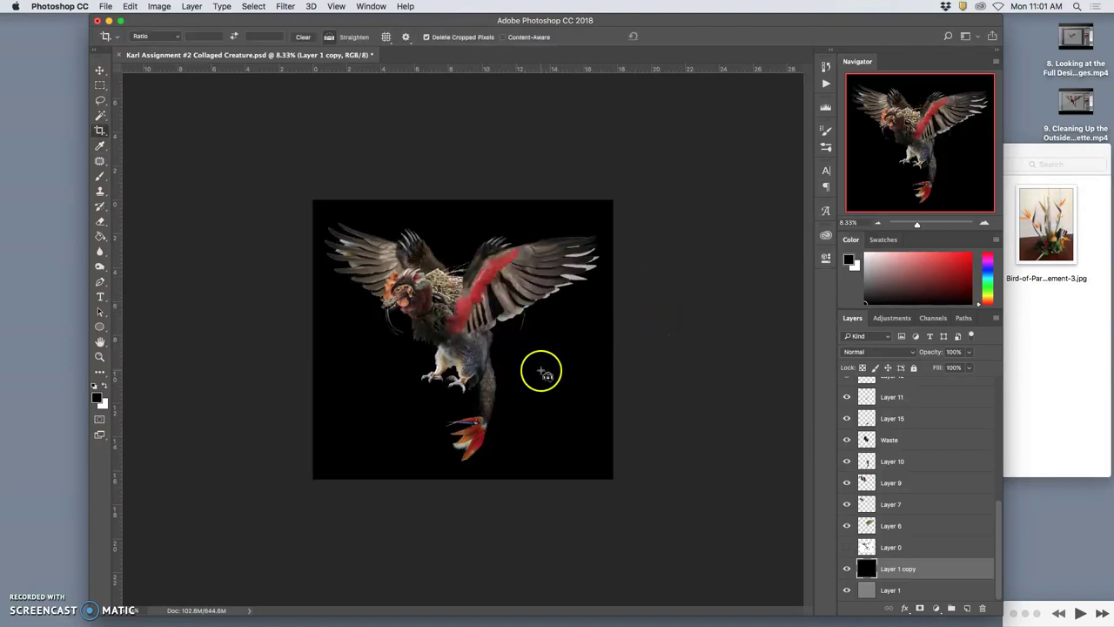
# - Examine the area around the wings, claws and flower-tipped tail for stray pixels against the black background
pyautogui.press('super+plus')
pyautogui.press('super+plus')
pyautogui.press('super+plus')
pyautogui.press('super+plus')
pyautogui.press('super+plus')
pyautogui.hscroll(5, 600, 357)
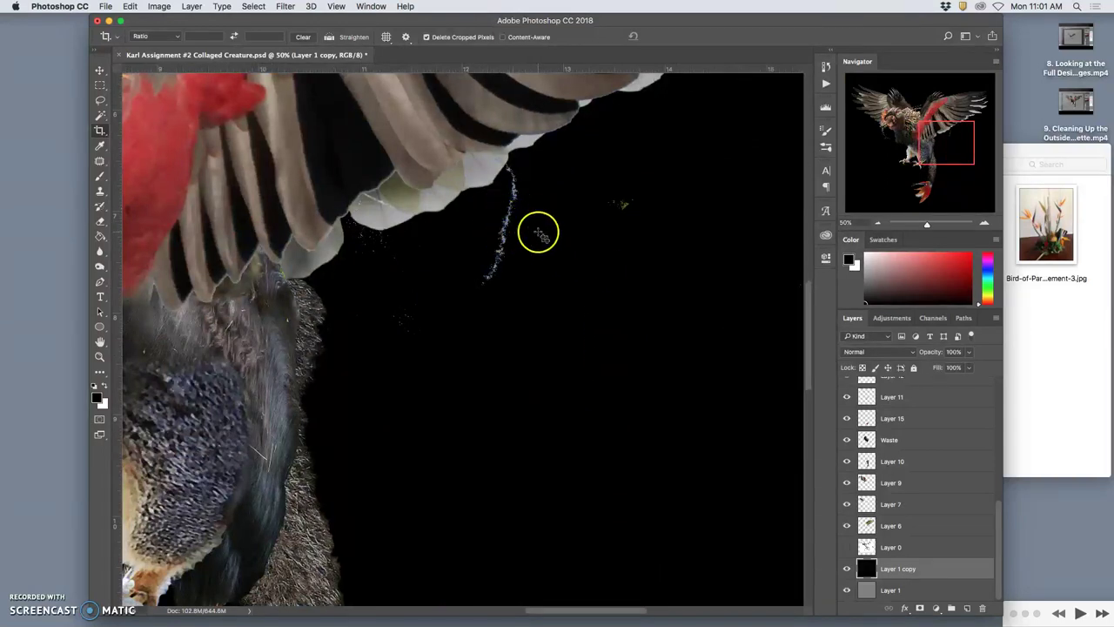
pyautogui.hscroll(-3, 494, 381)
pyautogui.scroll(-5, 494, 381)
pyautogui.hscroll(-5, 493, 381)
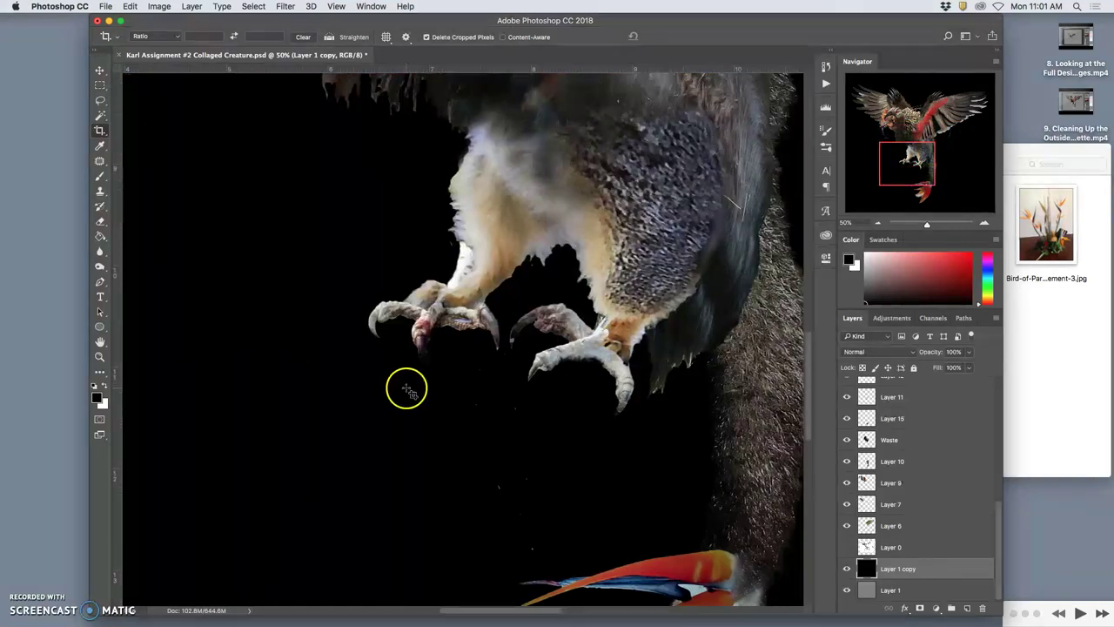
pyautogui.scroll(-3, 423, 385)
pyautogui.hscroll(4, 540, 348)
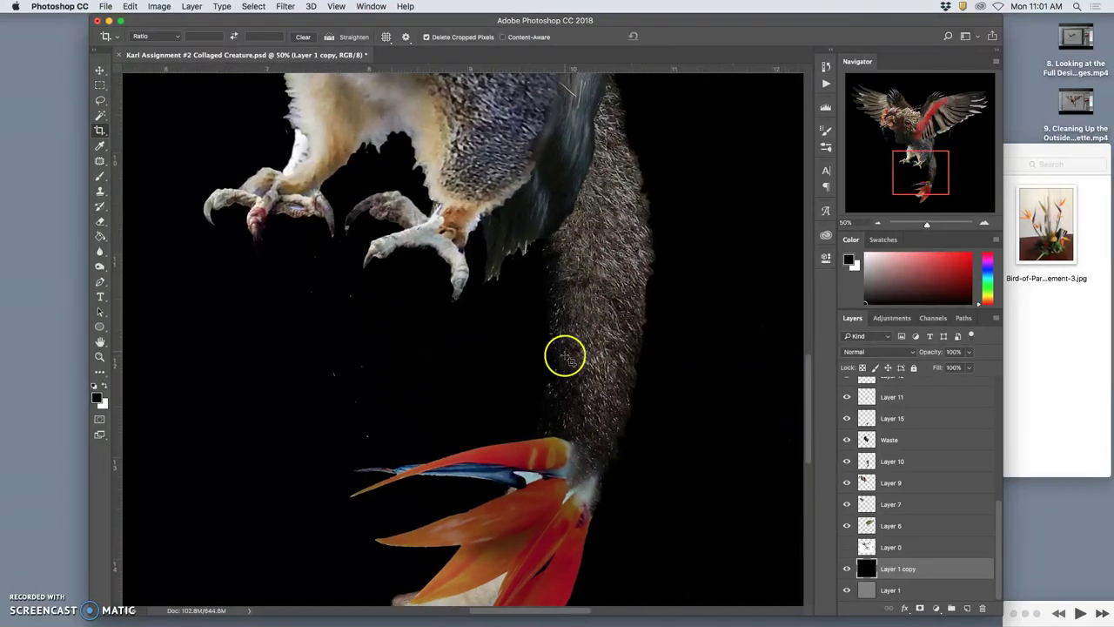
pyautogui.scroll(-3, 565, 357)
pyautogui.press('super+minus')
pyautogui.press('super+minus')
pyautogui.press('super+minus')
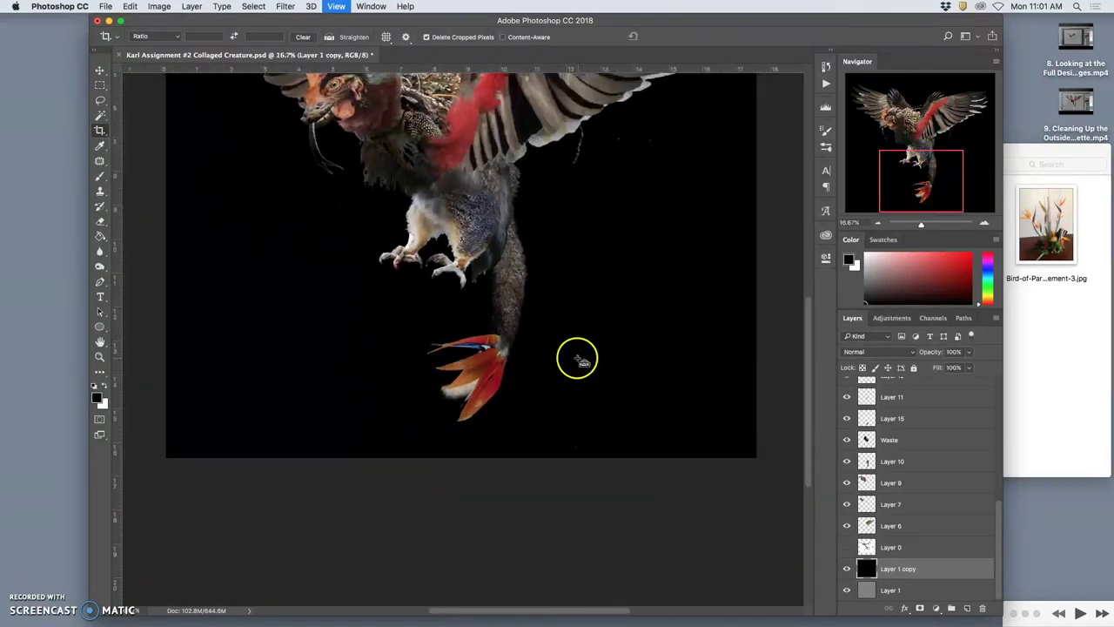
pyautogui.press('super+minus')
pyautogui.press('super+minus')
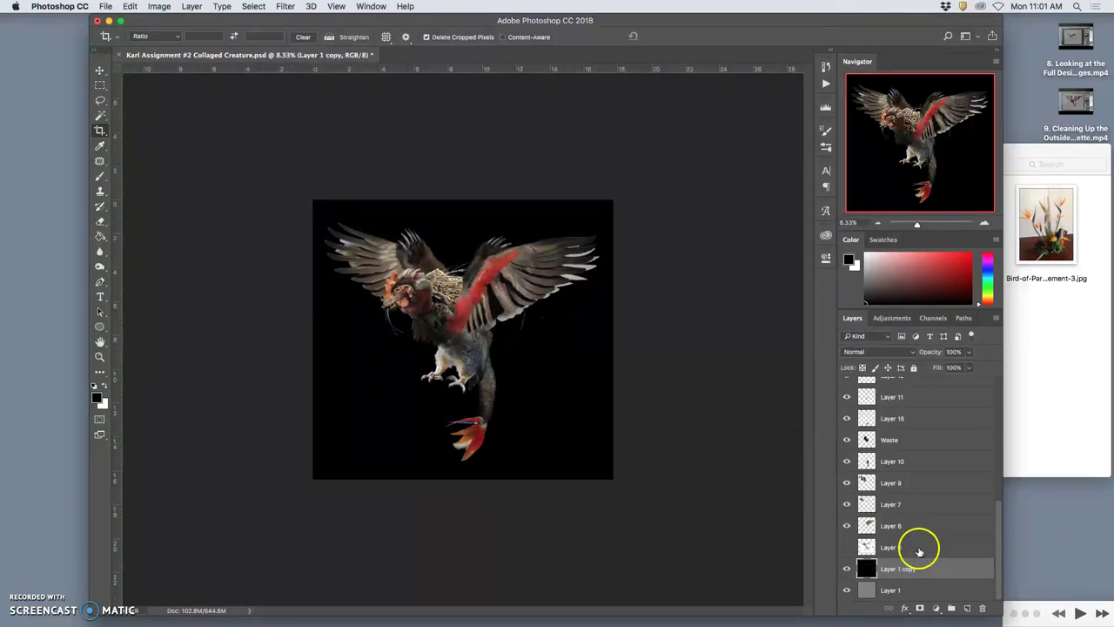
# - Hide both background layers, Layer 1 copy and Layer 1, keeping Layer 0 hidden so only the creature layers show
pyautogui.click(846, 570)
pyautogui.click(845, 590)
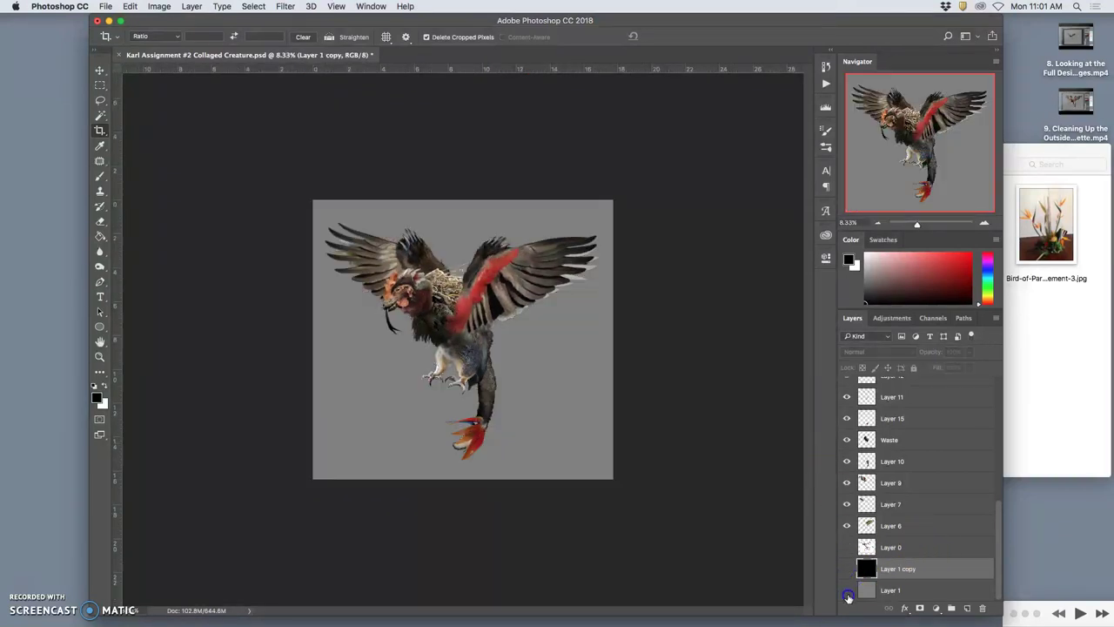
pyautogui.click(846, 550)
pyautogui.click(847, 550)
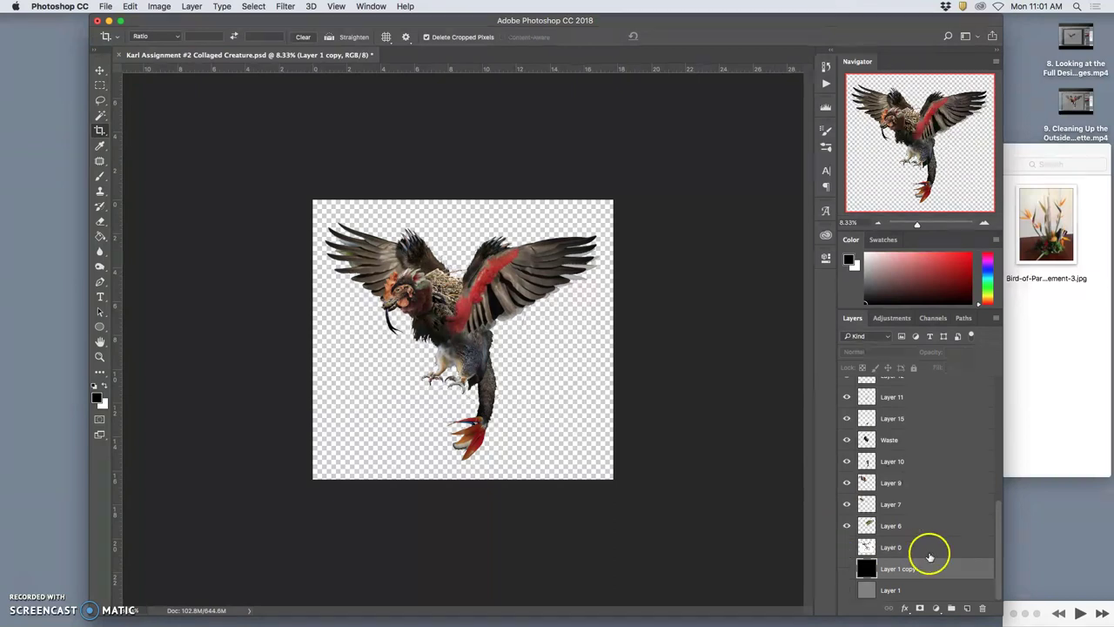
# - Merge all visible layers into a new layer above the Head and neck group, keeping the original layers
pyautogui.scroll(5, 928, 552)
pyautogui.click(905, 382)
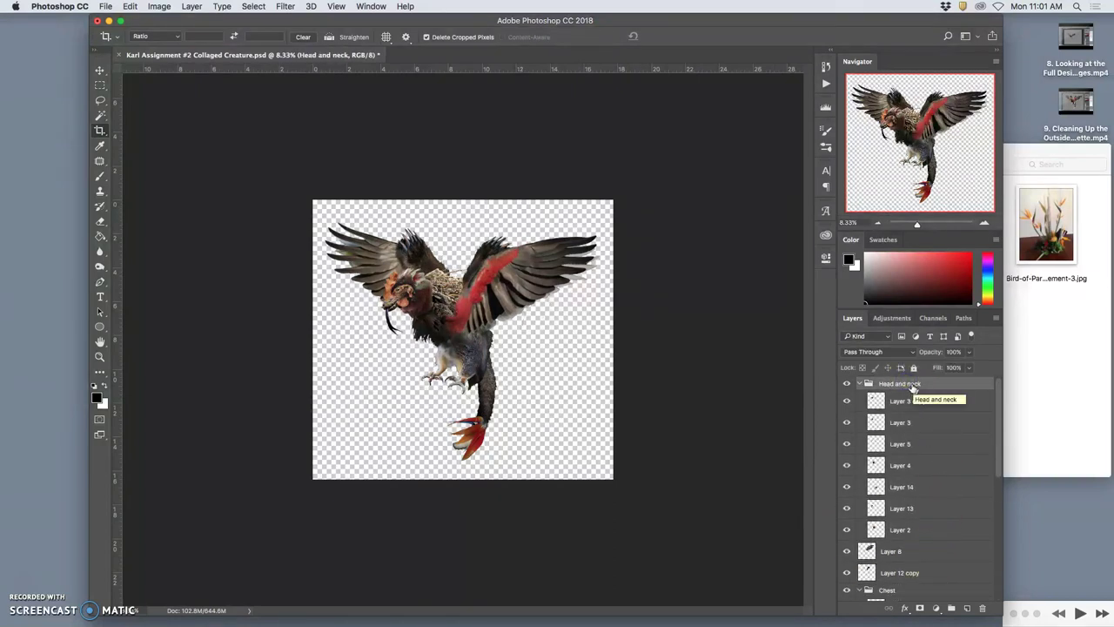
pyautogui.scroll(-1, 334, 79)
pyautogui.click(191, 6)
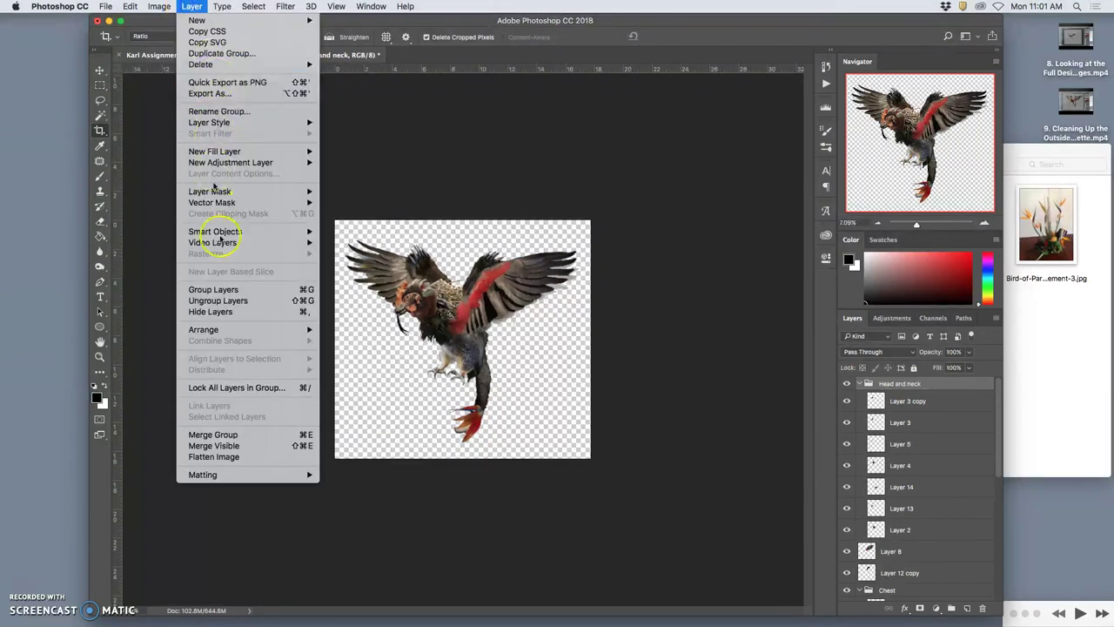
pyautogui.keyDown('alt'); pyautogui.click(213, 444); pyautogui.keyUp('alt')
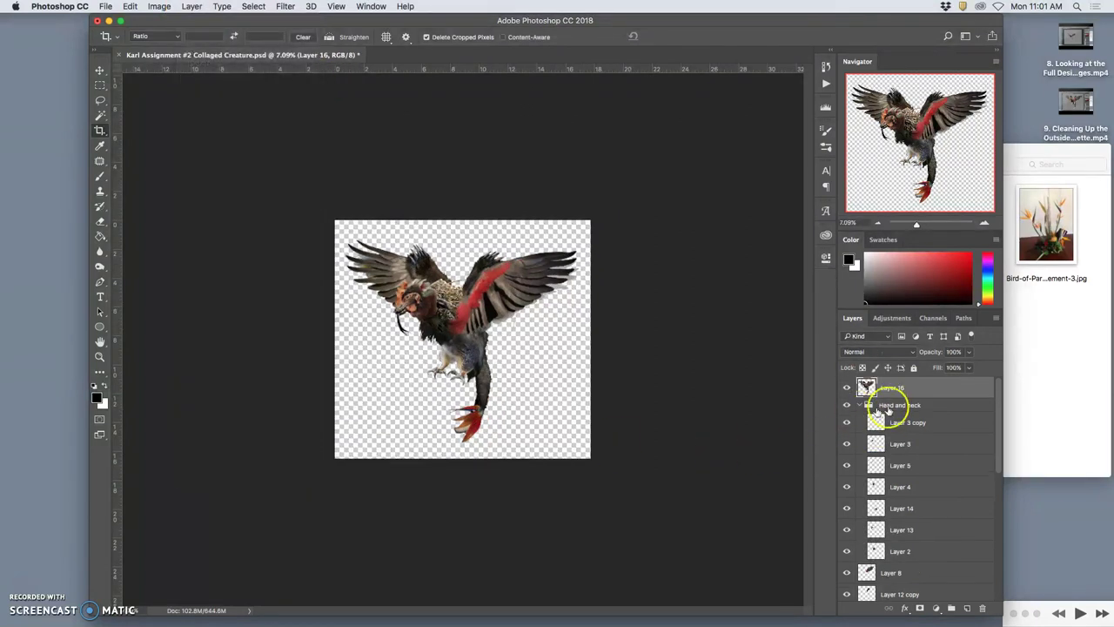
# - Collapse the Head and neck and Chest groups and hide all the original creature layers beneath the merged layer
pyautogui.click(859, 406)
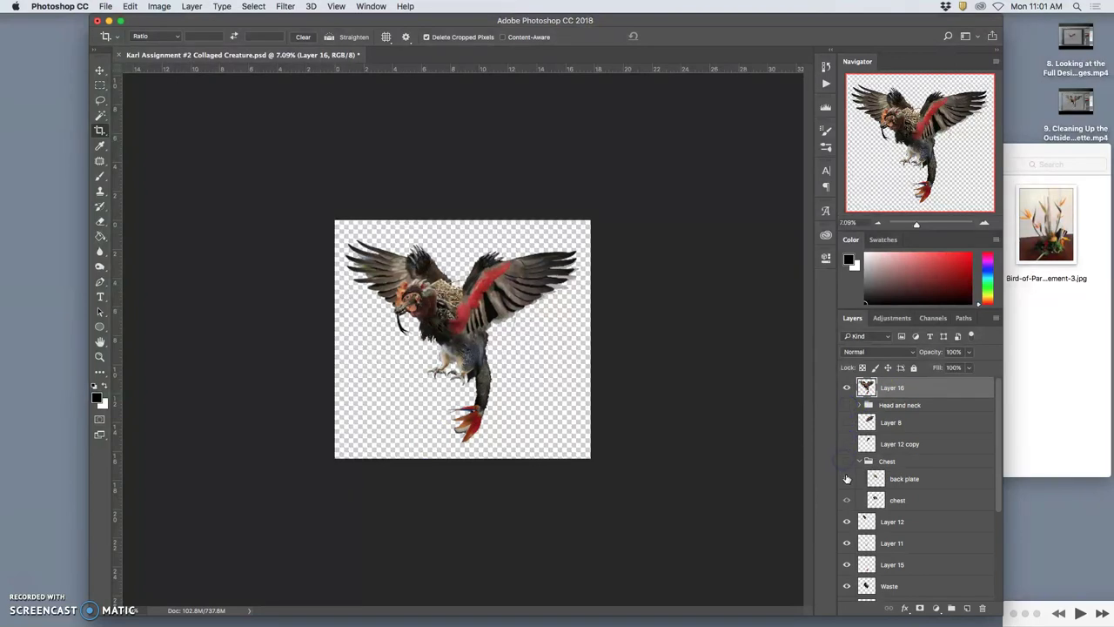
pyautogui.click(859, 462)
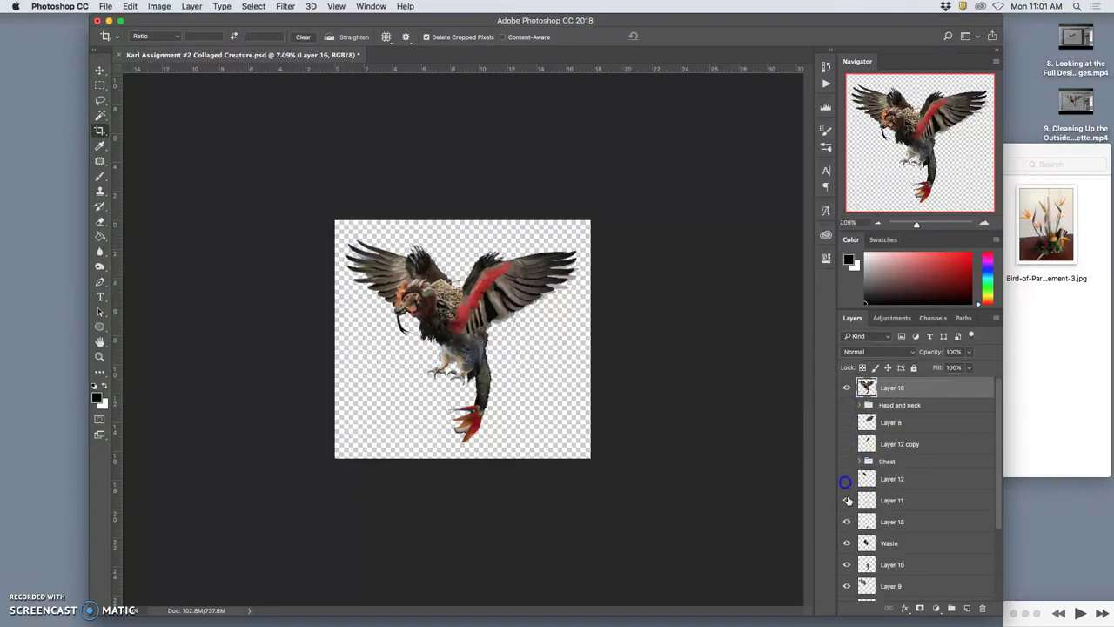
pyautogui.click(847, 522)
pyautogui.click(846, 543)
pyautogui.scroll(-4, 863, 543)
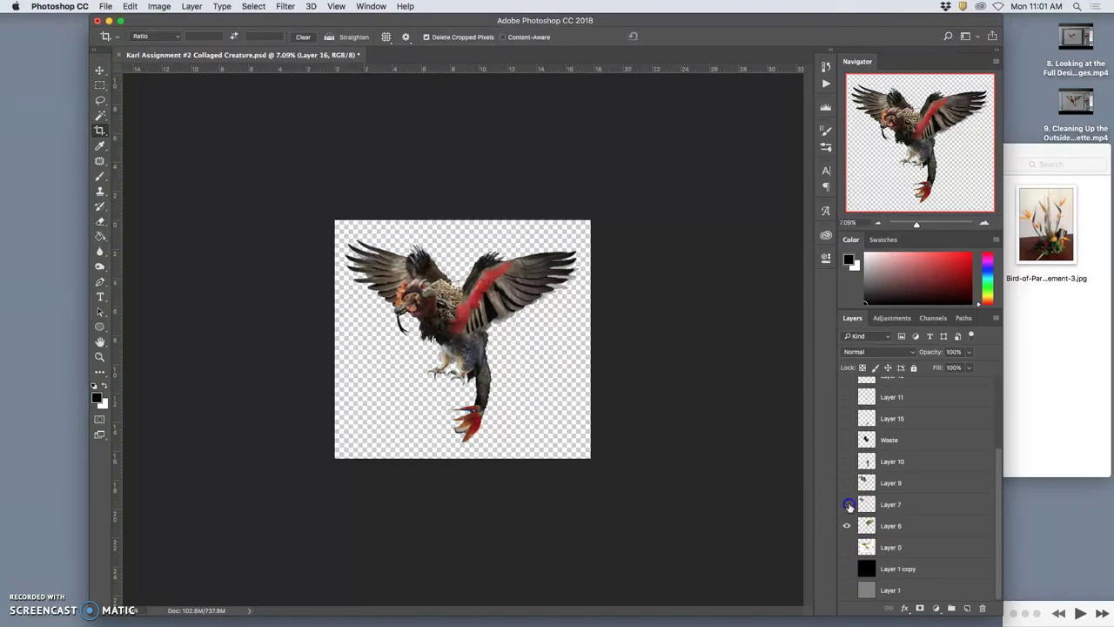
# - Show the black Layer 1 copy and toggle the merged layer's visibility to check the creature against it
pyautogui.click(848, 569)
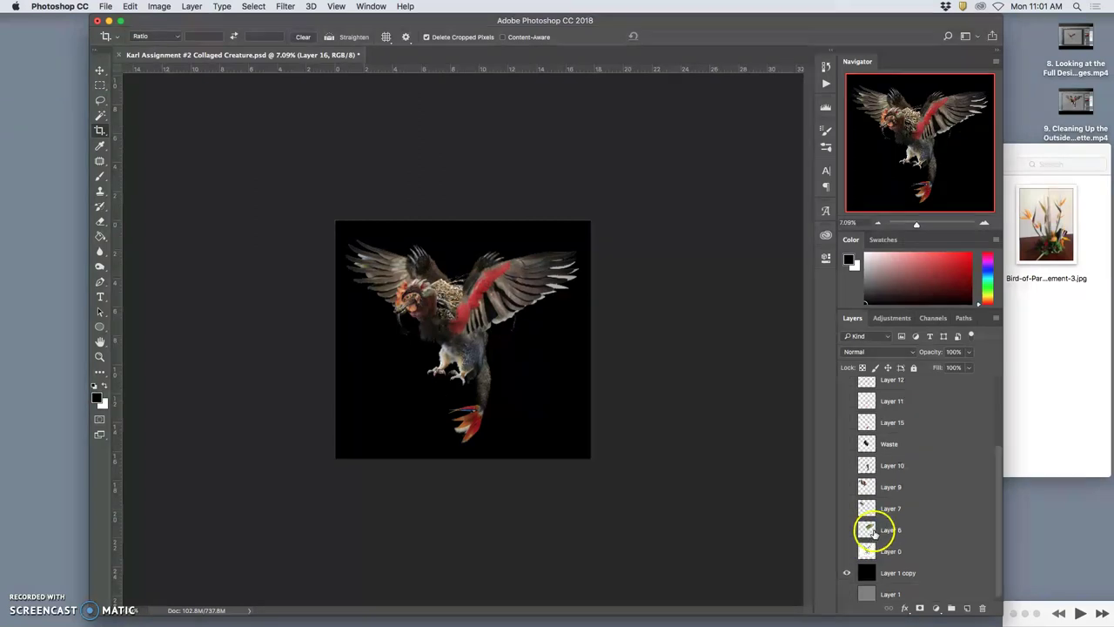
pyautogui.scroll(3, 875, 518)
pyautogui.click(846, 387)
pyautogui.click(846, 387)
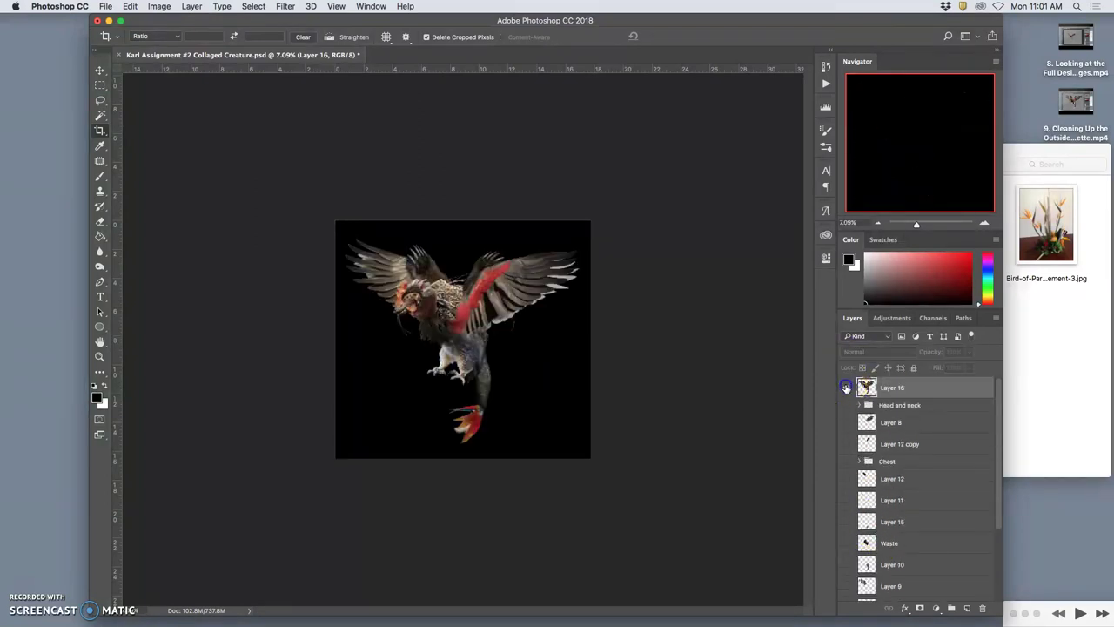
pyautogui.click(846, 387)
pyautogui.click(846, 387)
pyautogui.scroll(-3, 855, 405)
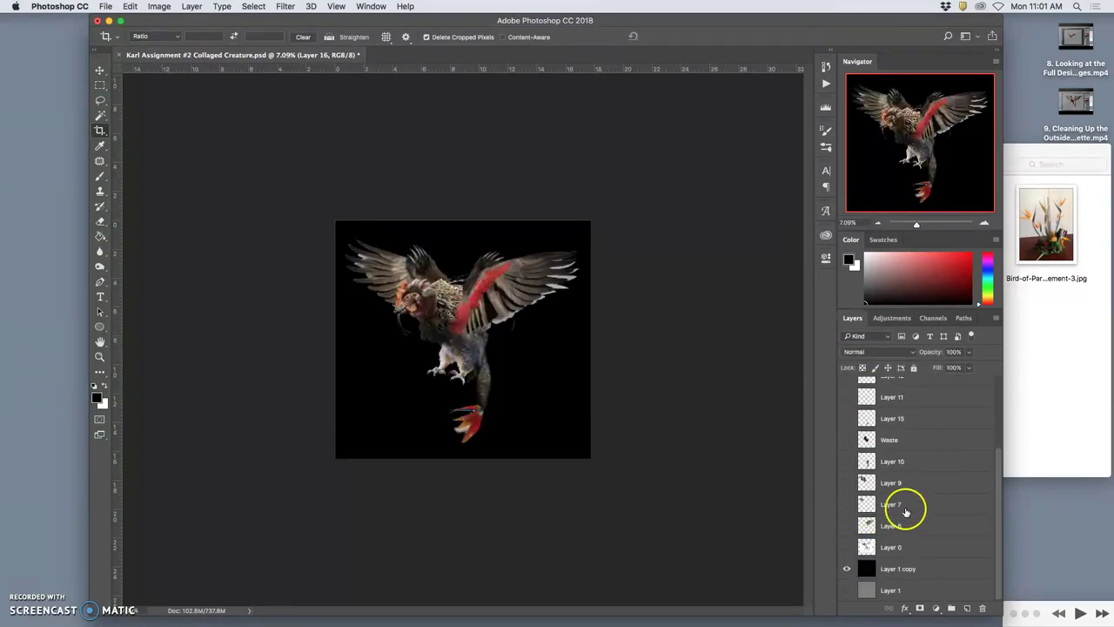
pyautogui.scroll(3, 870, 514)
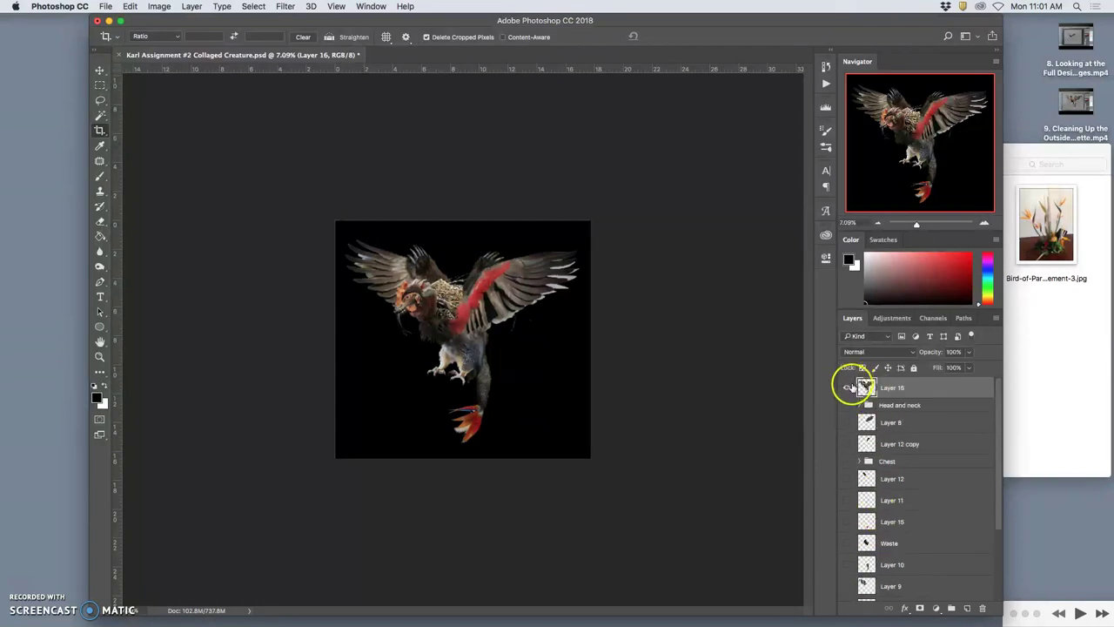
pyautogui.click(847, 387)
pyautogui.click(848, 388)
pyautogui.press('super+plus')
pyautogui.press('super+plus')
pyautogui.press('super+plus')
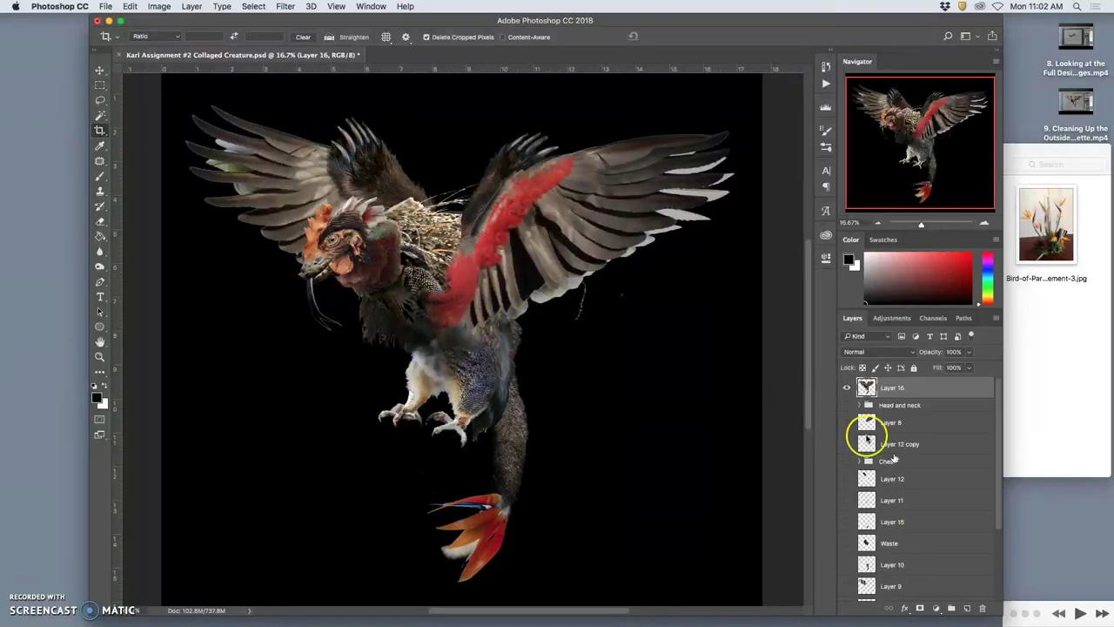
# - Show the gray Layer 1 together with the black Layer 1 copy above it
pyautogui.scroll(-5, 952, 528)
pyautogui.click(846, 570)
pyautogui.click(847, 591)
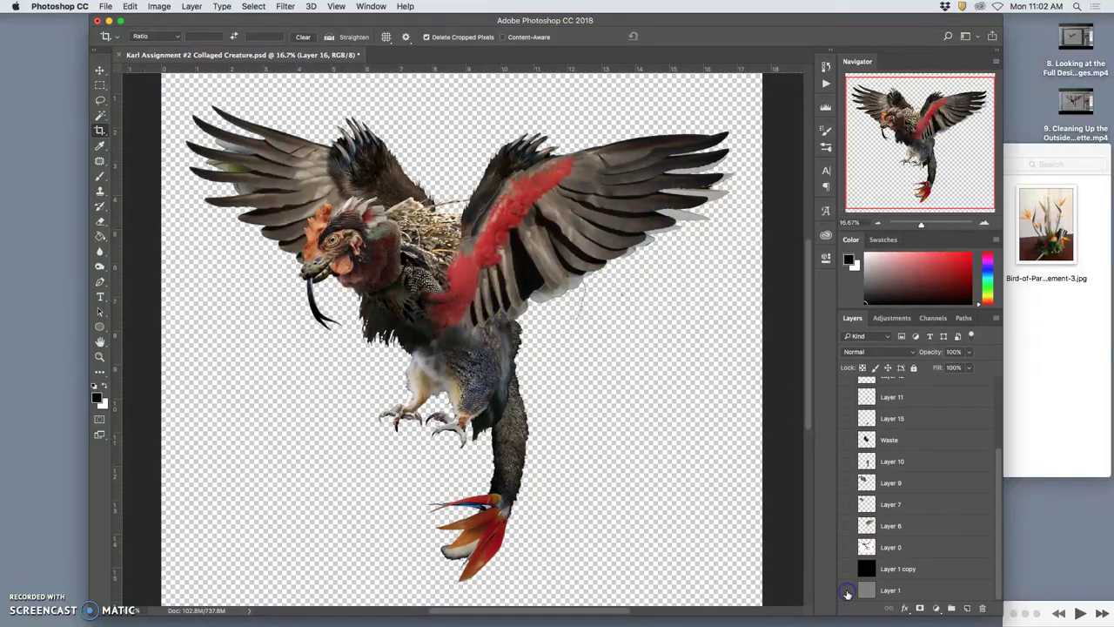
pyautogui.click(847, 591)
pyautogui.click(847, 571)
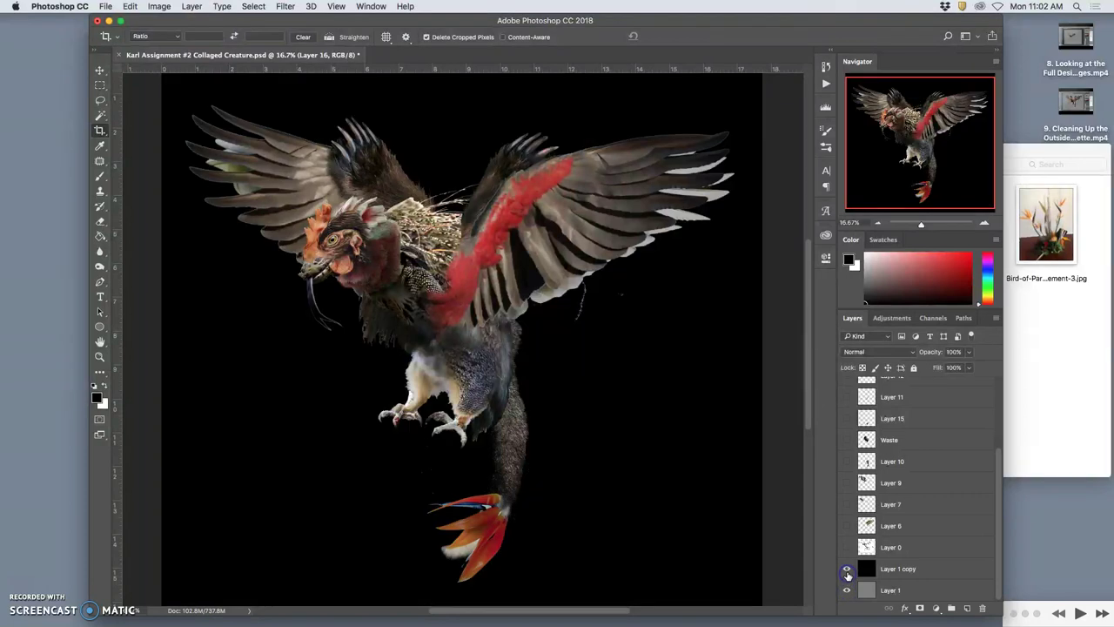
# - Select the empty area around the creature on the merged layer with the Magic Wand, adding the leftover regions beside both wings
pyautogui.scroll(5, 852, 544)
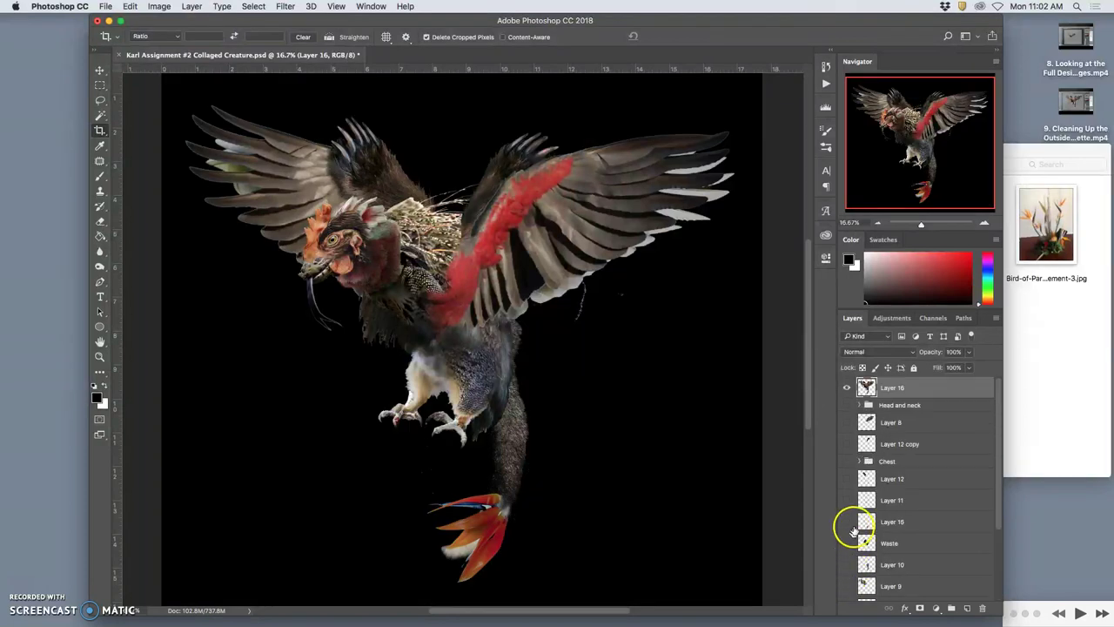
pyautogui.click(100, 114)
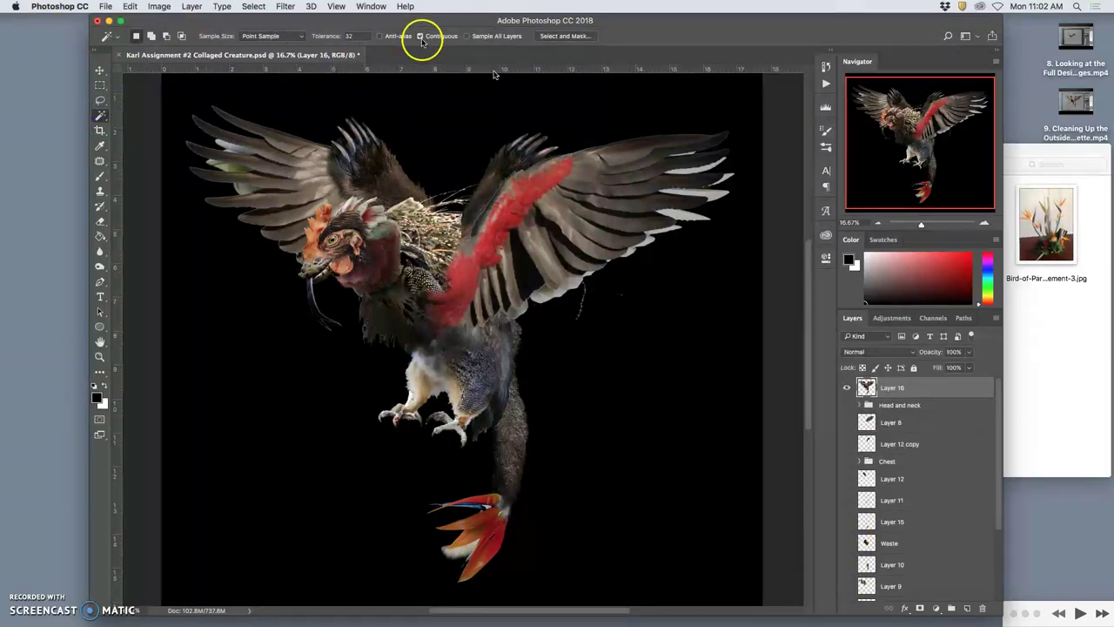
pyautogui.click(656, 315)
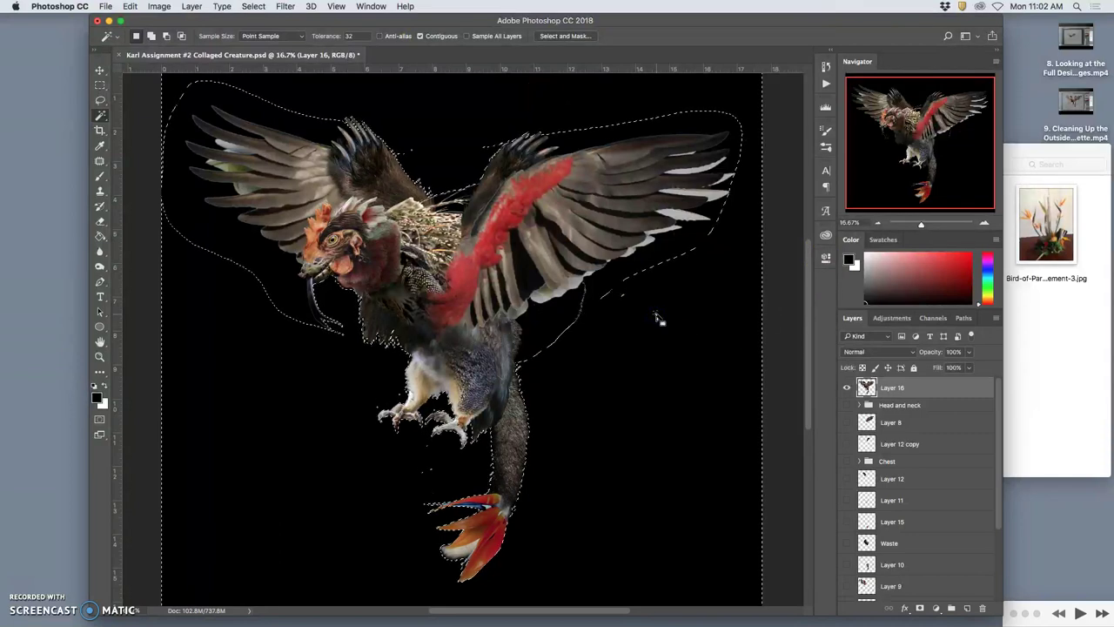
pyautogui.keyDown('shift'); pyautogui.click(627, 263); pyautogui.keyUp('shift')
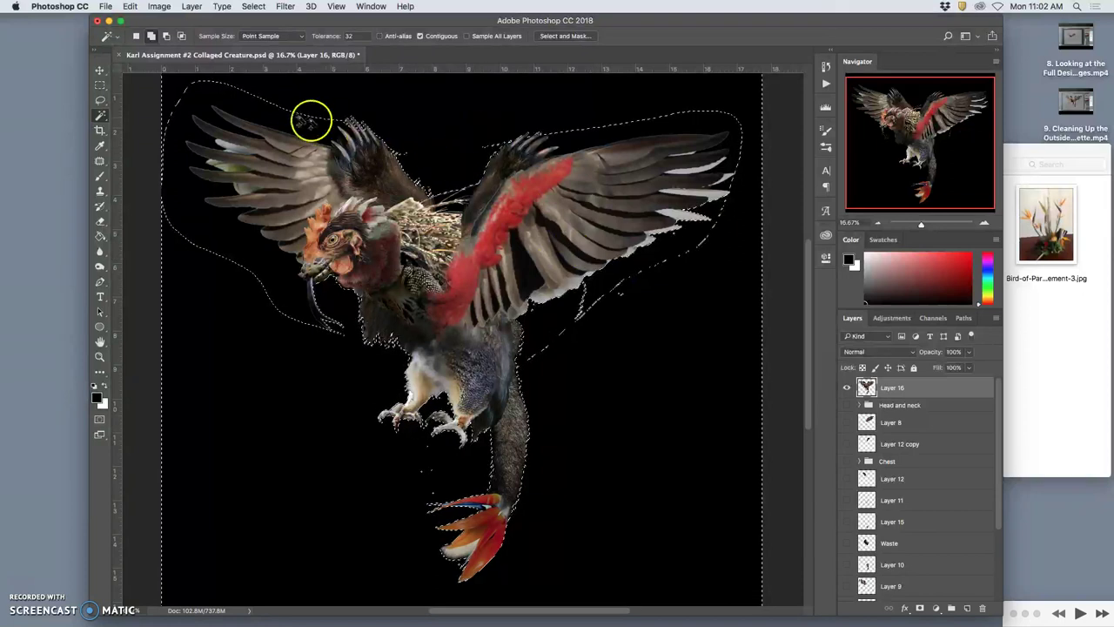
pyautogui.keyDown('shift'); pyautogui.click(279, 116); pyautogui.keyUp('shift')
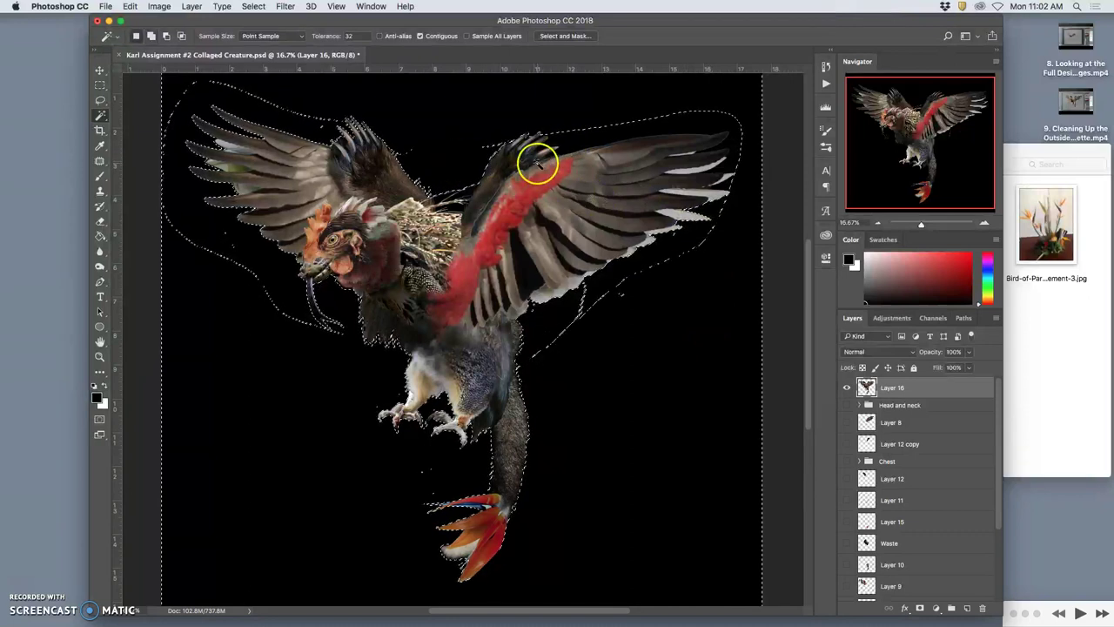
# - Add the leftover area between wing and tail to the selection, and refine its edge with radius 5 px, feather 3.6 px and shift edge +9%
pyautogui.press('super+plus')
pyautogui.press('super+plus')
pyautogui.press('super+plus')
pyautogui.press('super+plus')
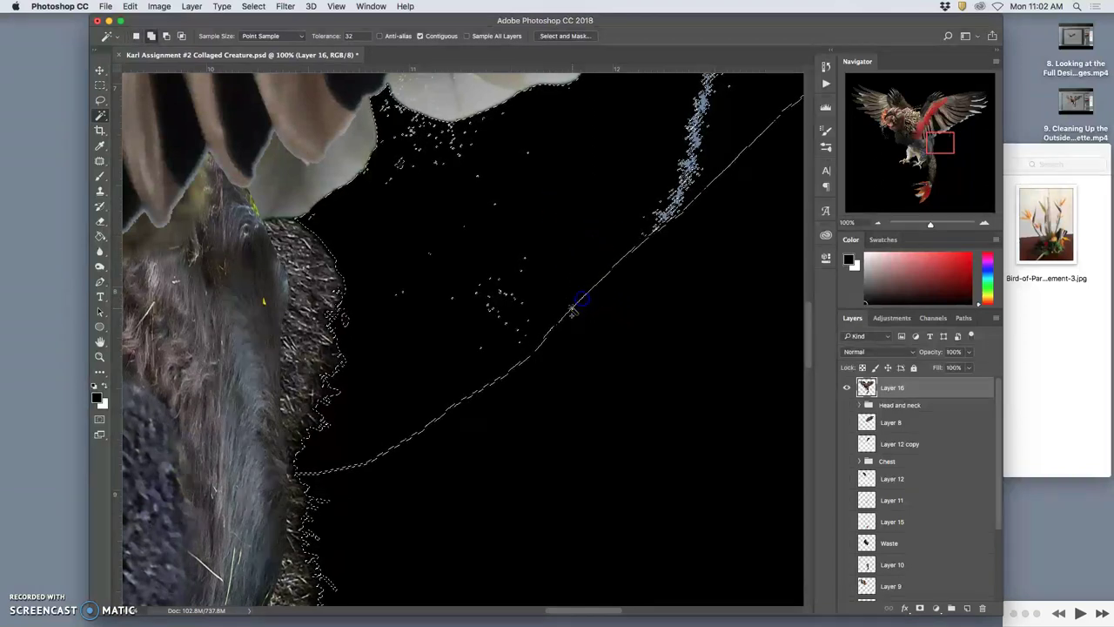
pyautogui.click(356, 455)
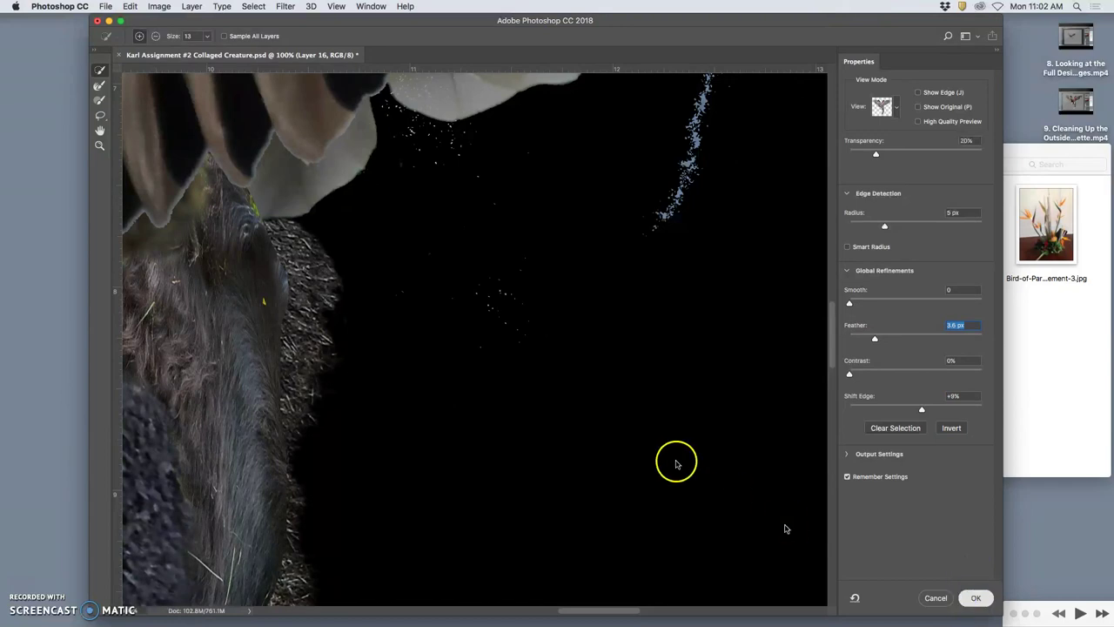
pyautogui.press('Return')
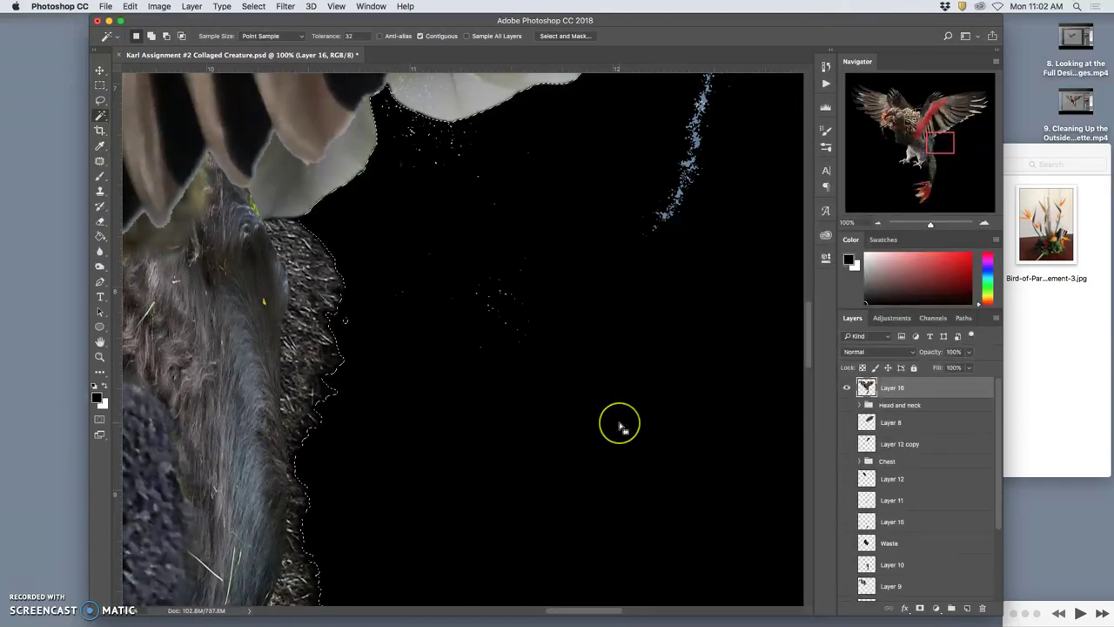
# - Add the faint leftover region above the red-marked wing to the background selection
pyautogui.press('super+minus')
pyautogui.press('super+minus')
pyautogui.press('super+minus')
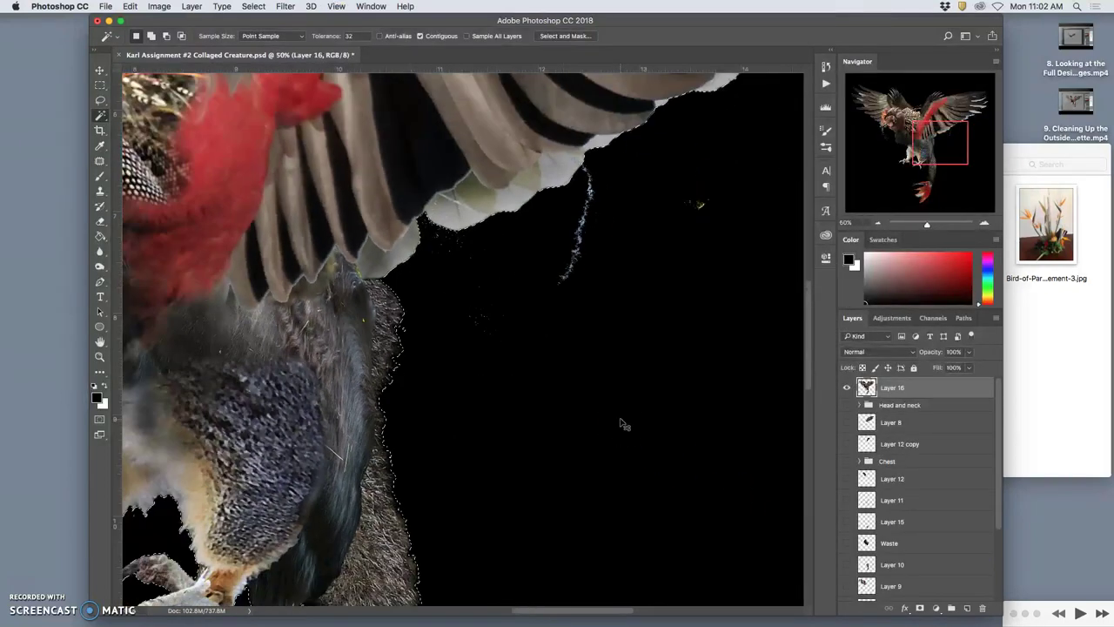
pyautogui.hscroll(-10, 551, 258)
pyautogui.scroll(5, 552, 259)
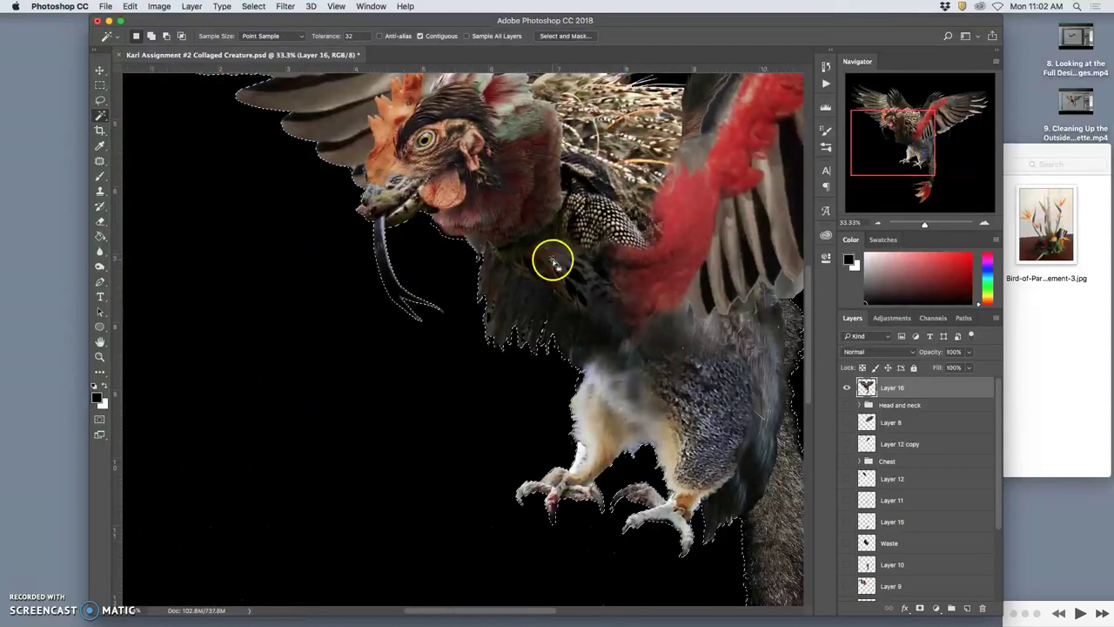
pyautogui.hscroll(15, 533, 257)
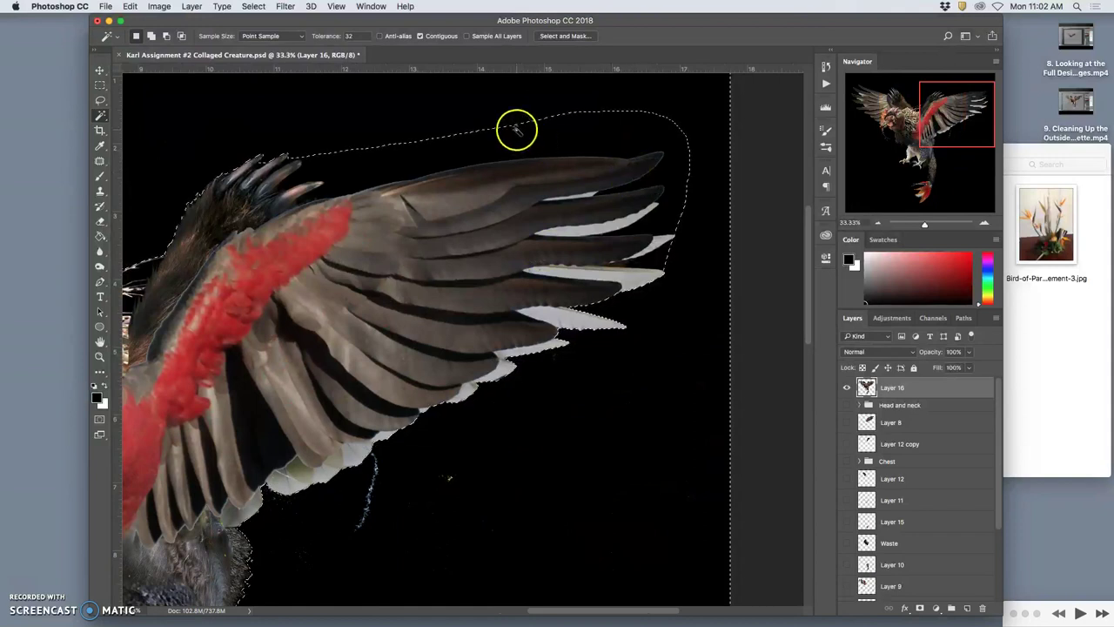
pyautogui.keyDown('shift'); pyautogui.click(516, 133); pyautogui.keyUp('shift')
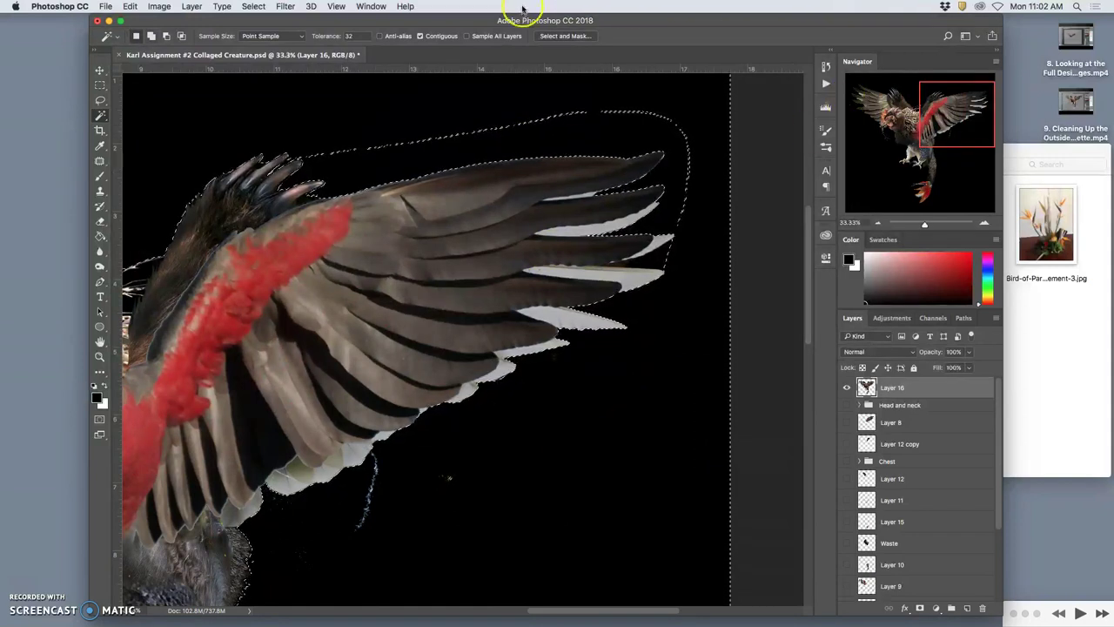
# - Examine the background selection's outline around both wings, the body and the tail for leftover regions
pyautogui.hscroll(-20, 446, 159)
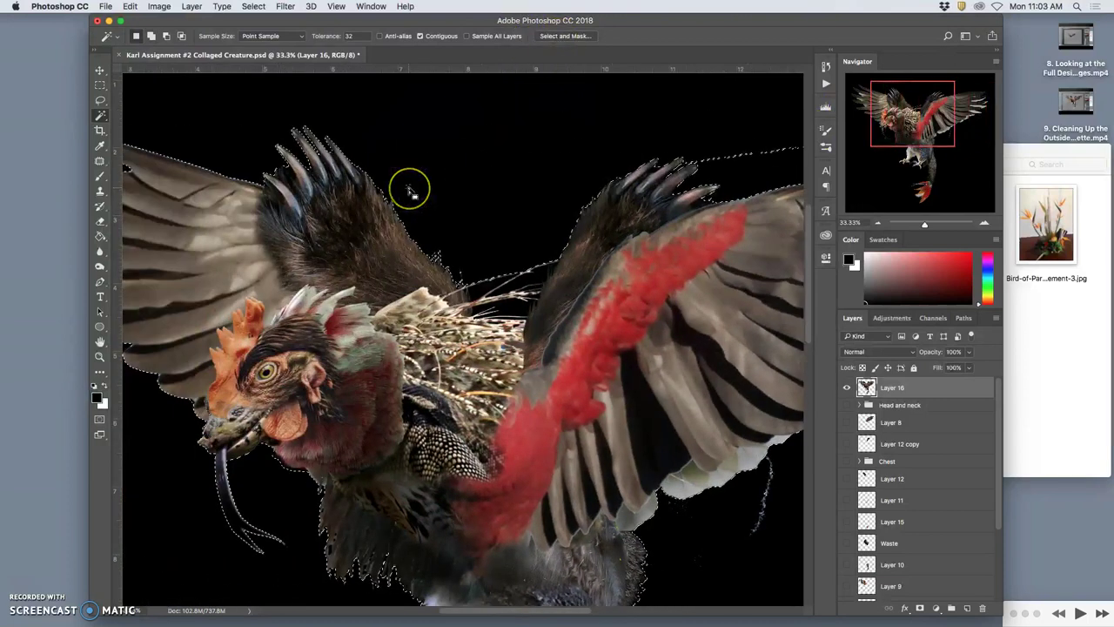
pyautogui.hscroll(15, 414, 194)
pyautogui.scroll(-10, 435, 193)
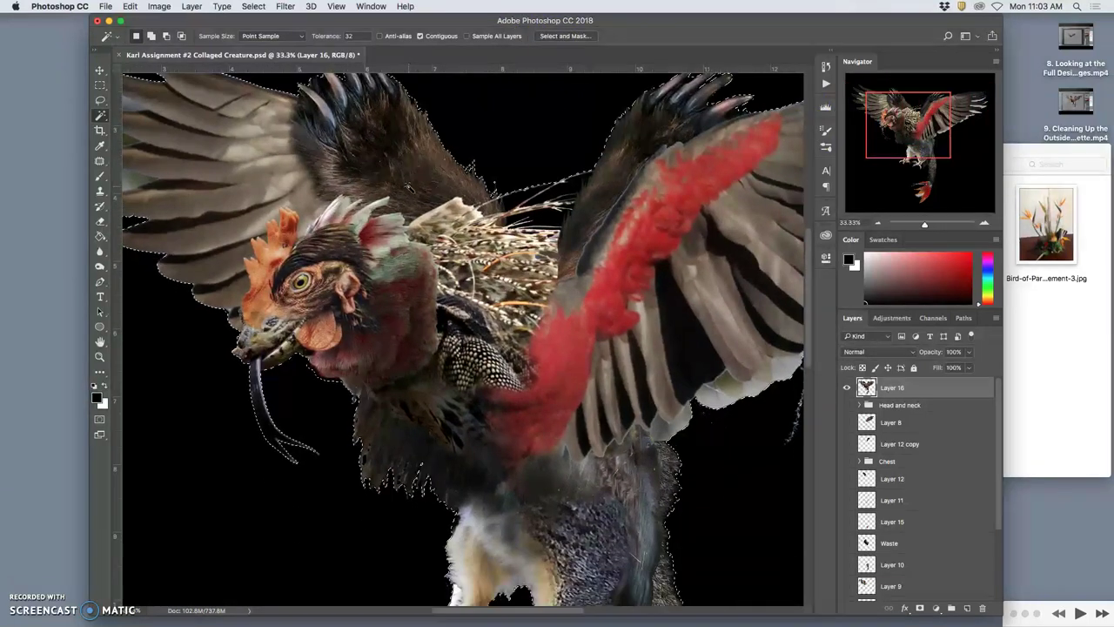
pyautogui.scroll(-15, 455, 192)
pyautogui.hscroll(3, 456, 192)
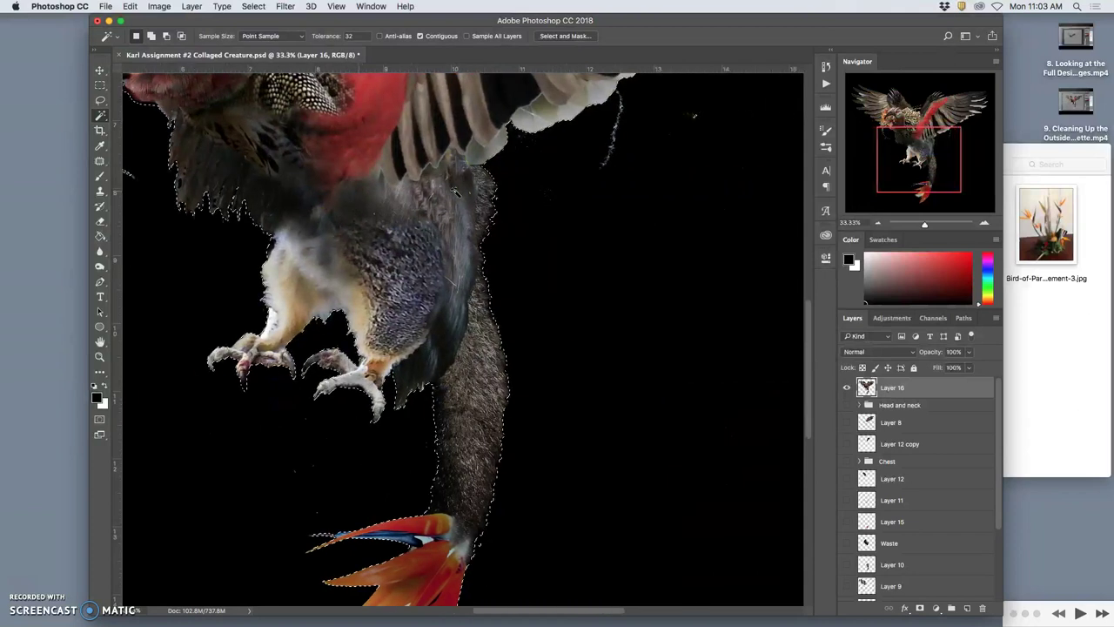
pyautogui.scroll(20, 456, 192)
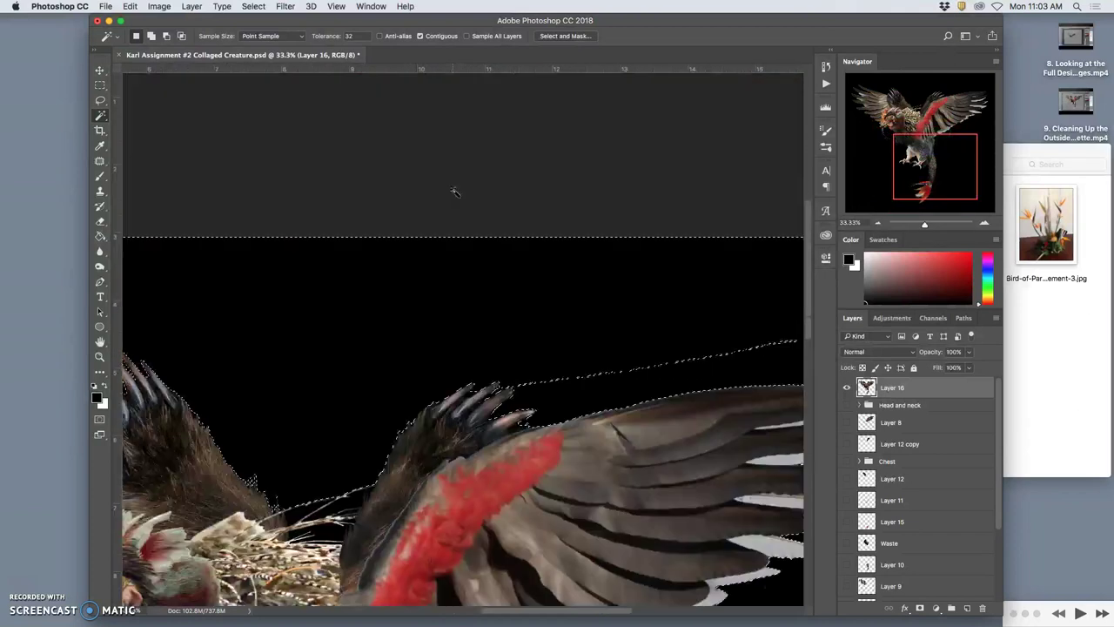
pyautogui.scroll(-4, 454, 192)
pyautogui.hscroll(6, 456, 190)
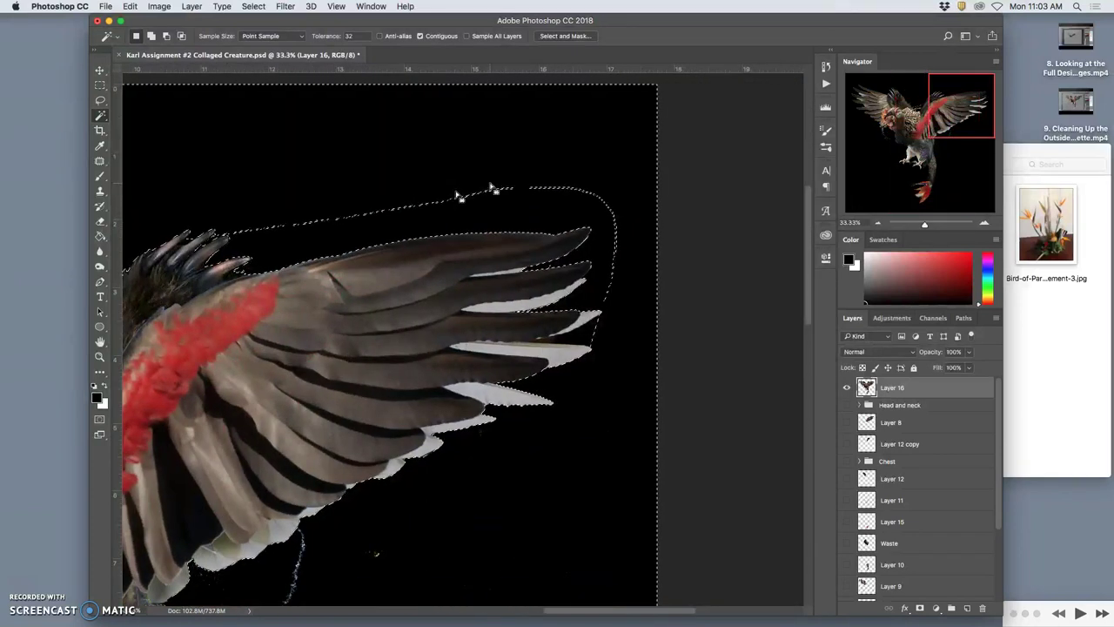
# - Refine the background selection's edge with radius 5 px, feather 3.6 px and shift edge +9%
pyautogui.click(572, 39)
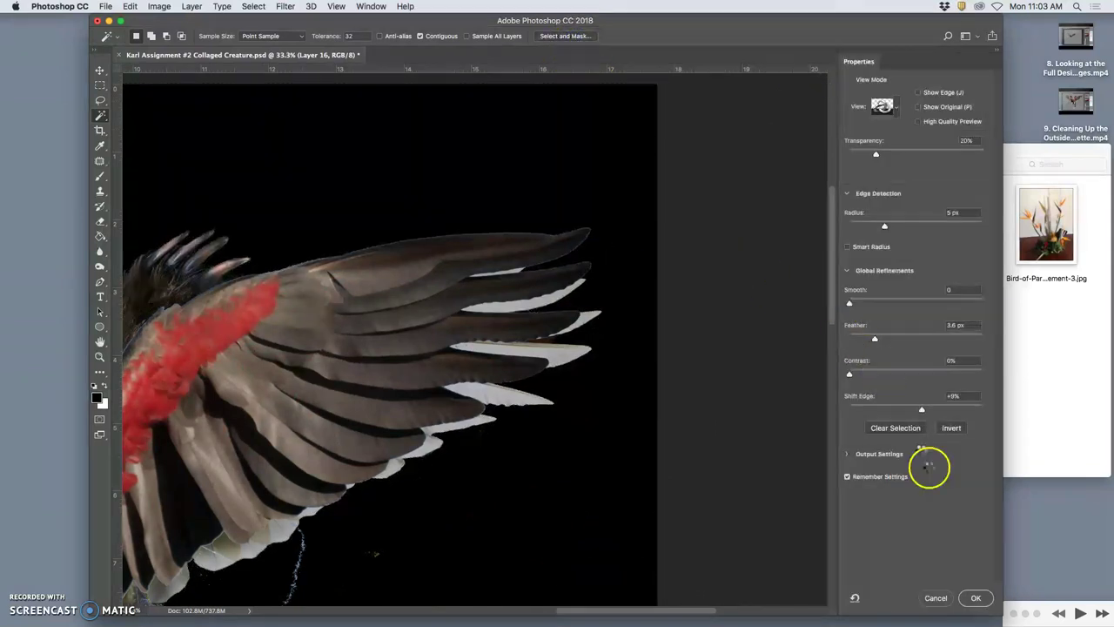
pyautogui.click(977, 597)
pyautogui.click(975, 598)
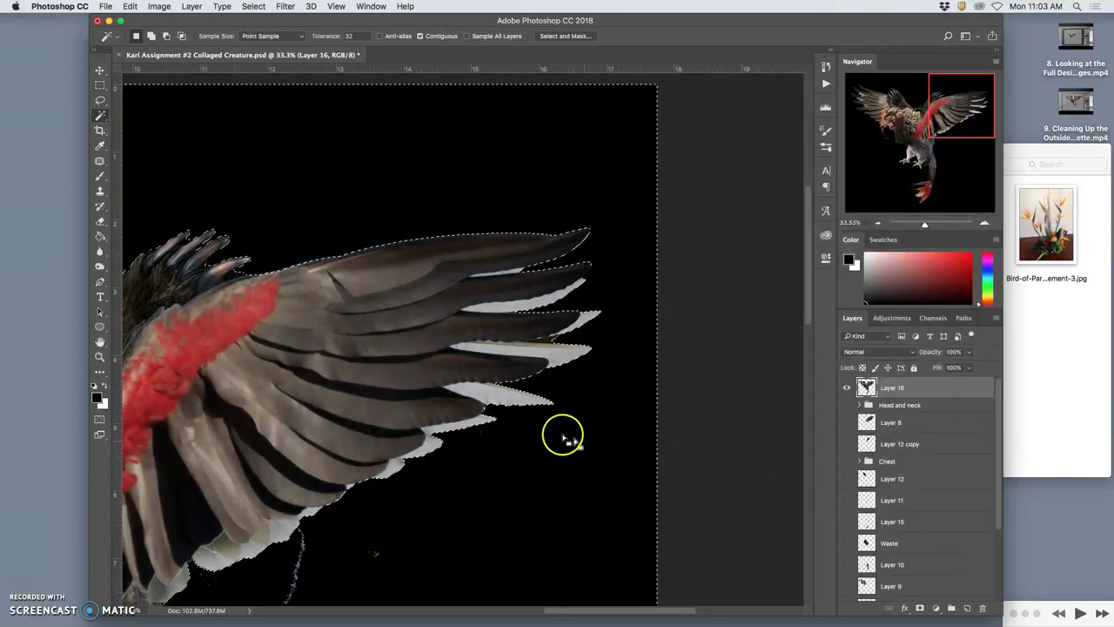
# - Delete the stray pixels in the selected background of Layer 16, deselect, and check the creature's outline
pyautogui.hscroll(-5, 560, 435)
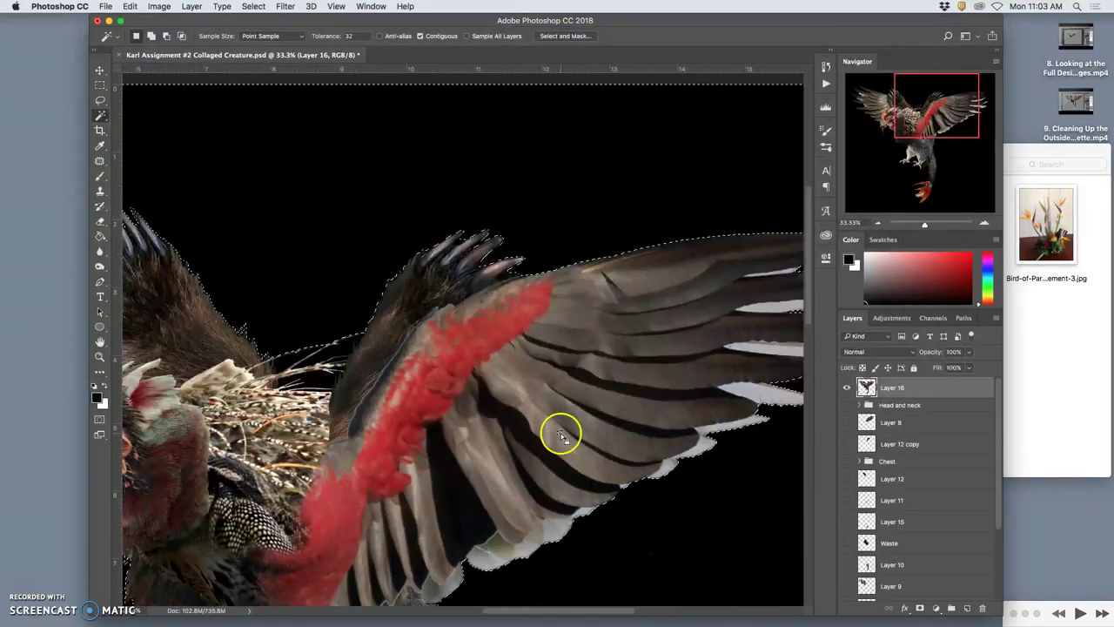
pyautogui.hscroll(-6, 560, 435)
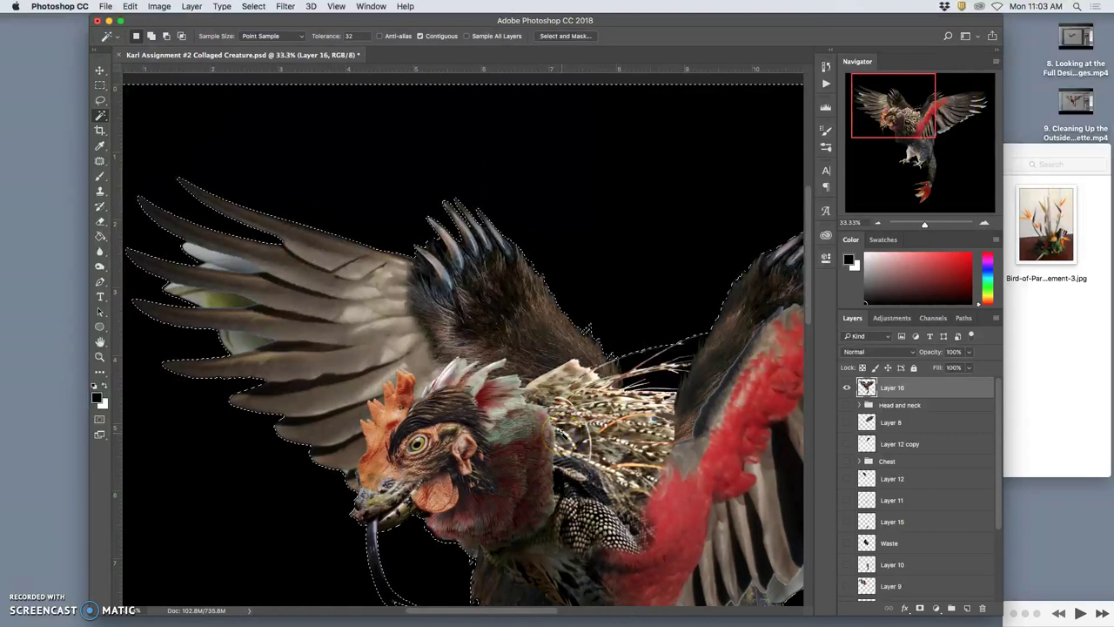
pyautogui.scroll(-10, 562, 435)
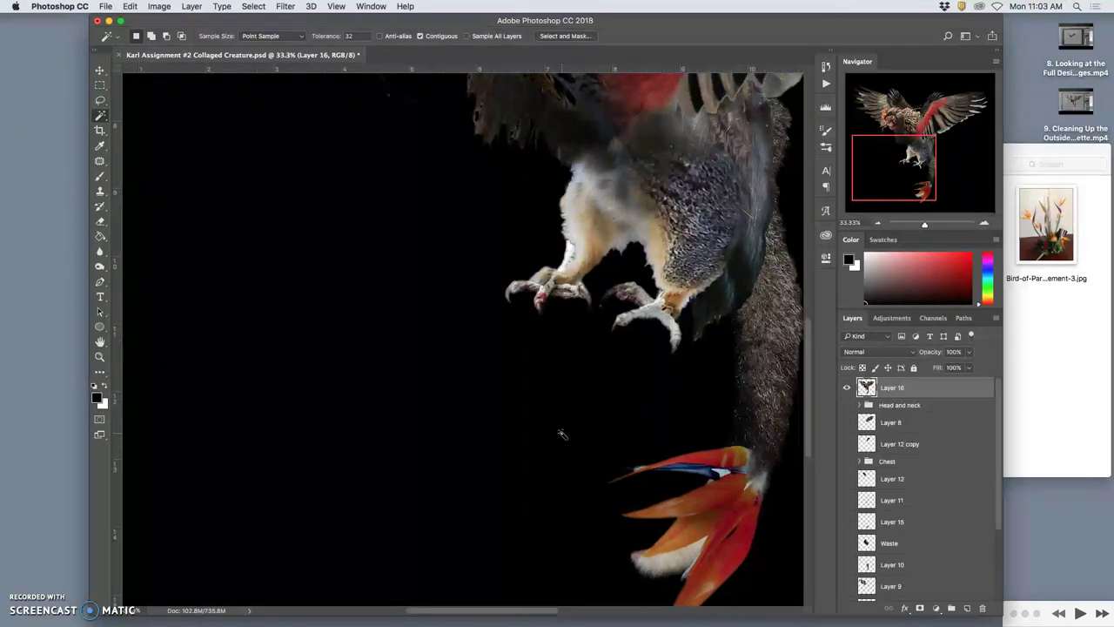
pyautogui.scroll(-4, 888, 562)
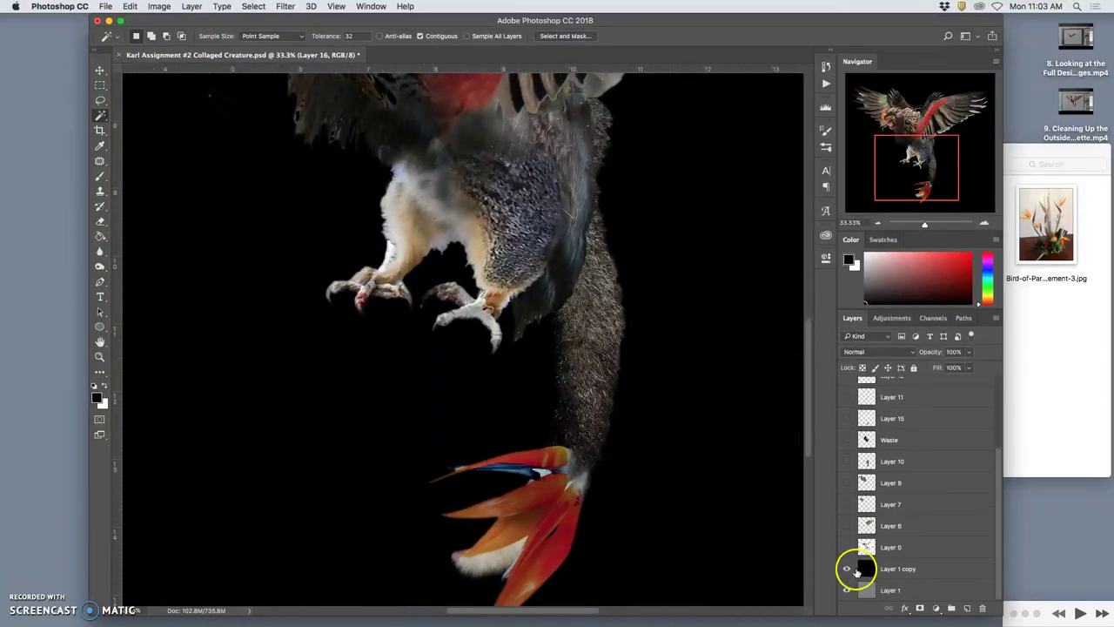
# - Check the wing edges against gray by temporarily hiding the black Layer 1 copy, and show that layer again
pyautogui.click(847, 568)
pyautogui.scroll(10, 733, 481)
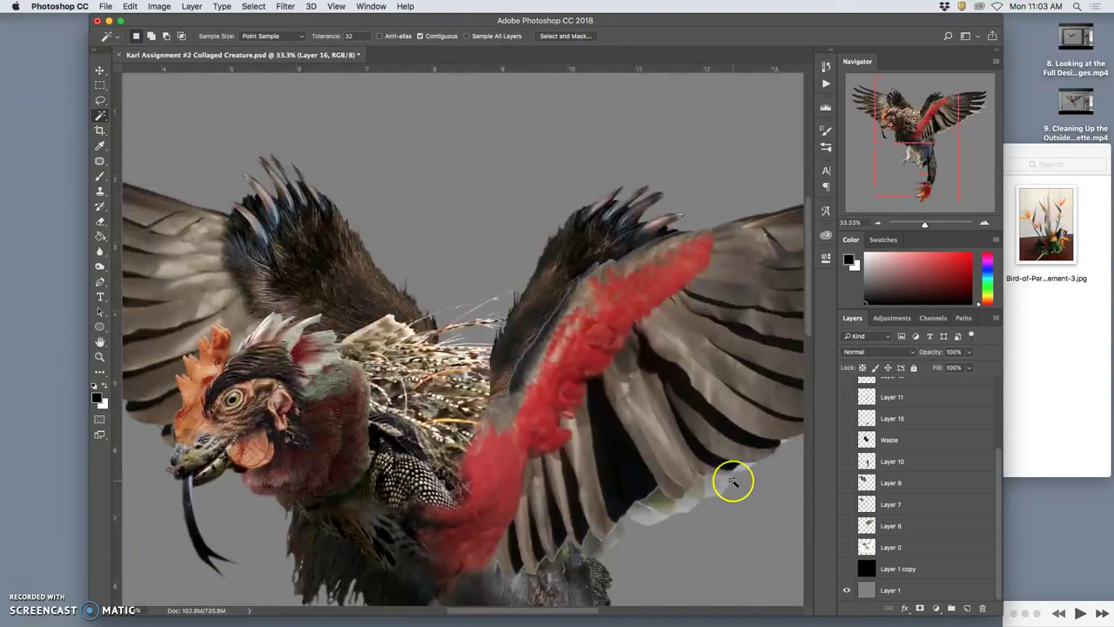
pyautogui.hscroll(10, 731, 475)
pyautogui.hscroll(-8, 721, 481)
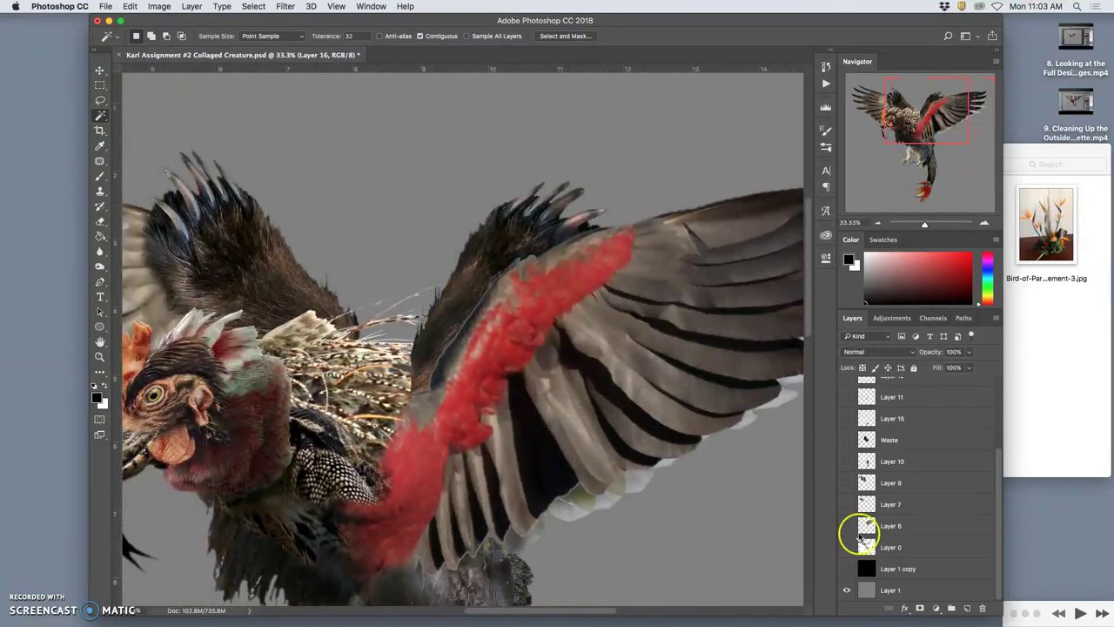
pyautogui.click(848, 569)
# - Duplicate the black Layer 1 copy and fill the duplicate with white in Normal mode at 100% opacity
pyautogui.click(891, 569)
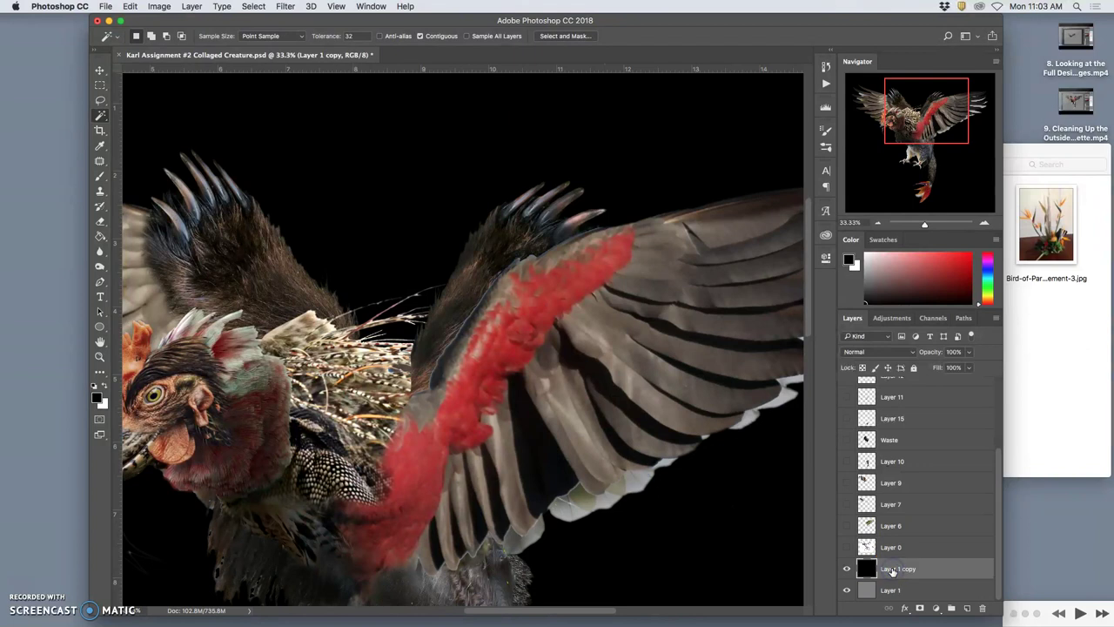
pyautogui.press('super+j')
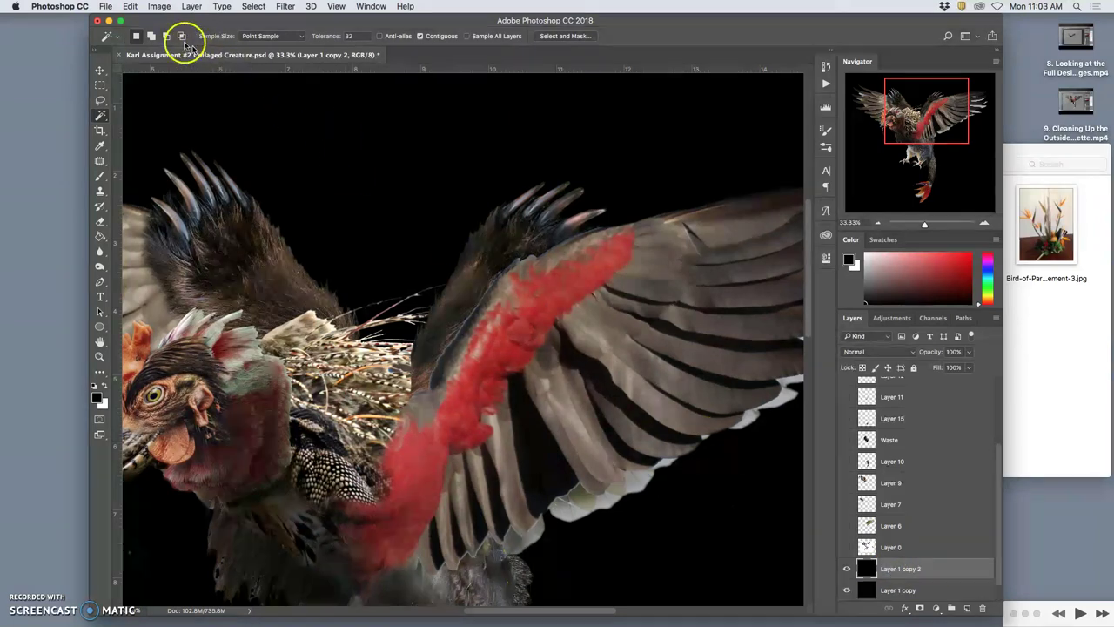
pyautogui.click(129, 7)
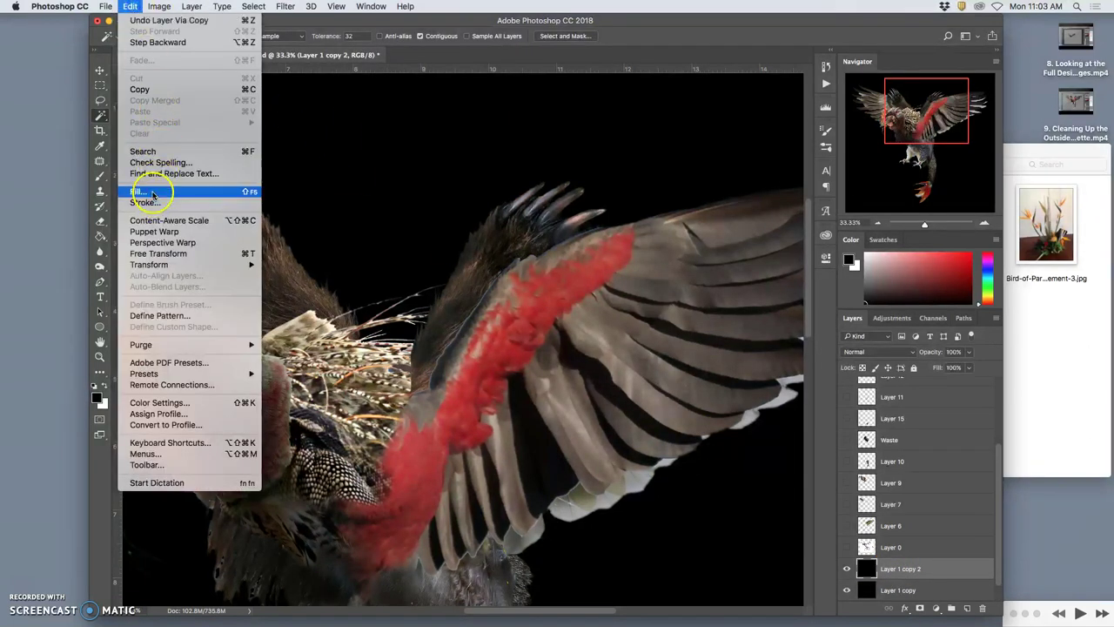
pyautogui.click(161, 193)
pyautogui.click(564, 253)
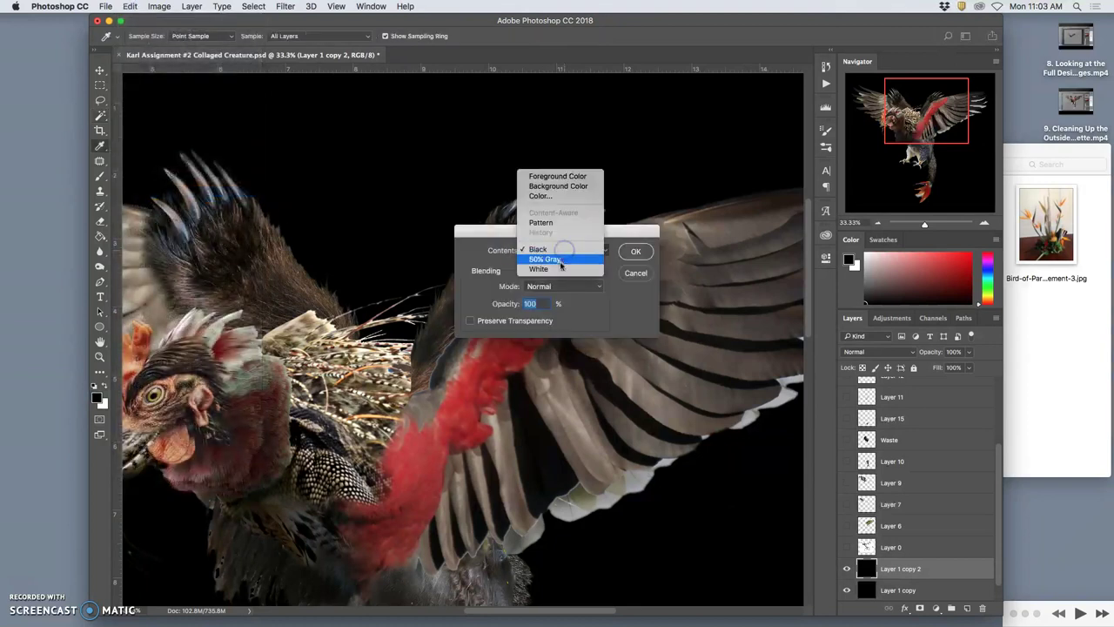
pyautogui.click(561, 267)
pyautogui.click(635, 252)
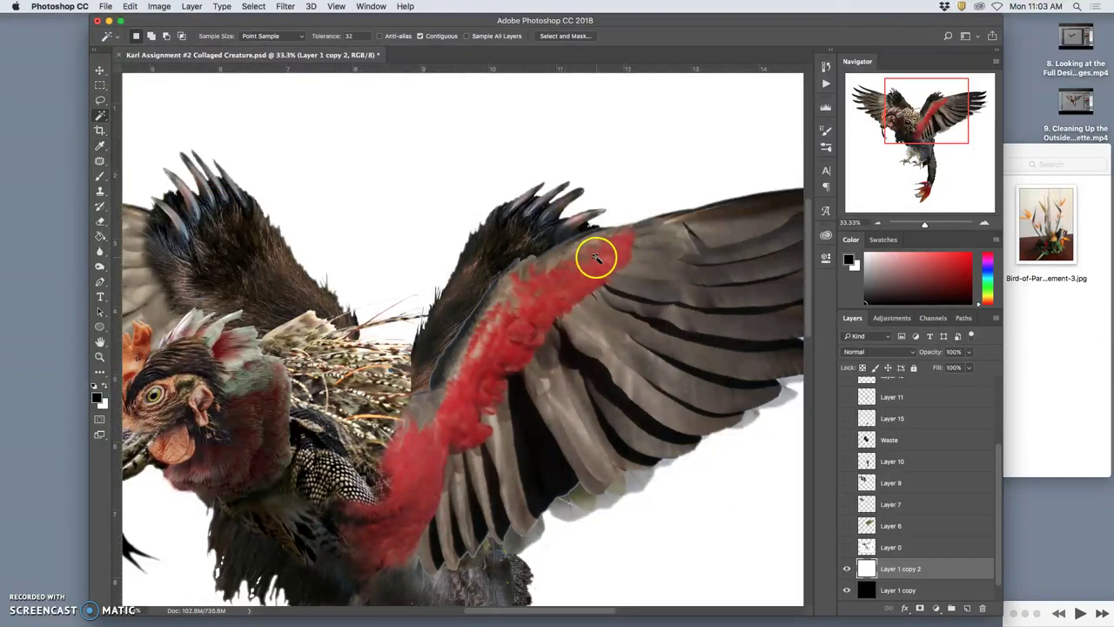
# - Inspect the whole creature against the white background, including the wing and leg edges up close
pyautogui.press('super+minus')
pyautogui.press('super+minus')
pyautogui.press('super+minus')
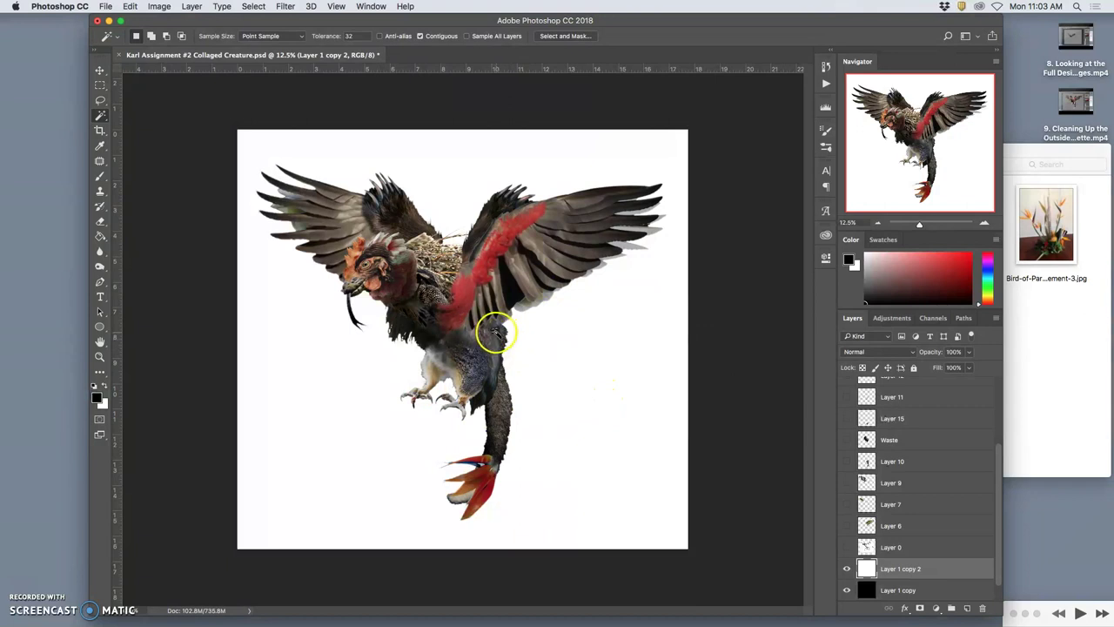
pyautogui.scroll(5, 495, 332)
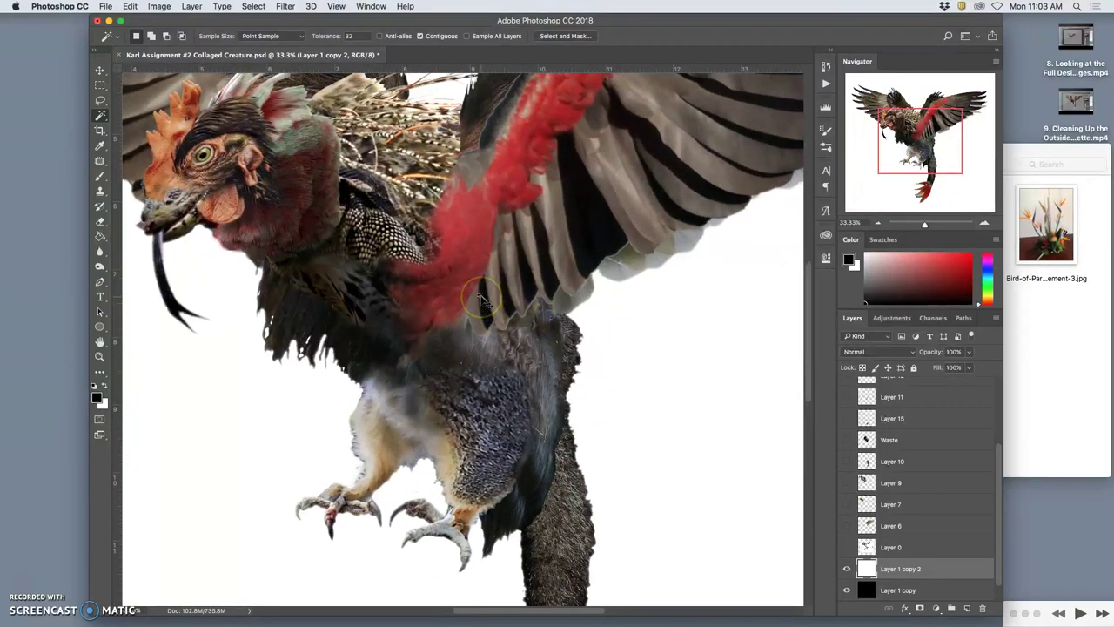
pyautogui.scroll(2, 484, 300)
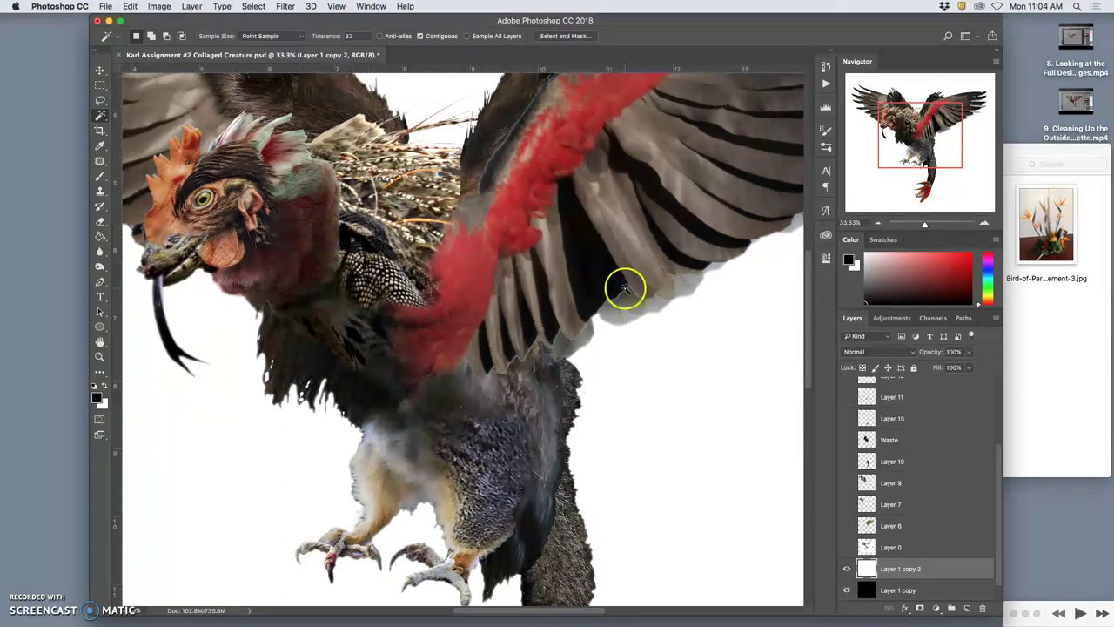
pyautogui.scroll(3, 914, 427)
# - Select the merged Layer 16 and hide the background layers Layer 1 copy 2, Layer 1 copy and Layer 1
pyautogui.click(900, 387)
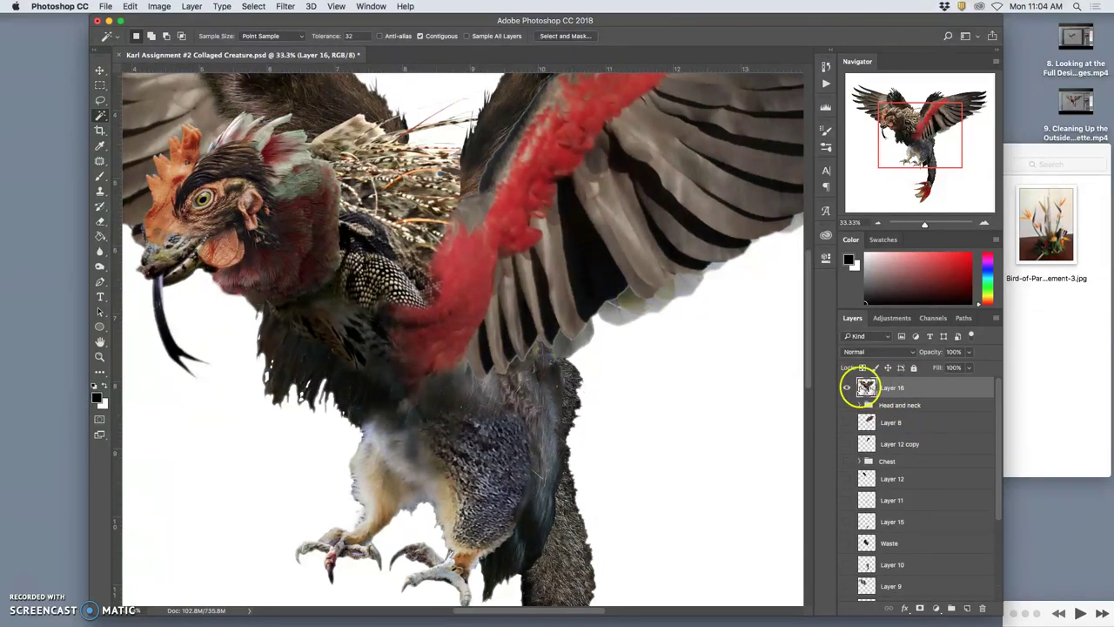
pyautogui.click(846, 387)
pyautogui.click(847, 387)
pyautogui.click(889, 396)
pyautogui.scroll(-3, 902, 404)
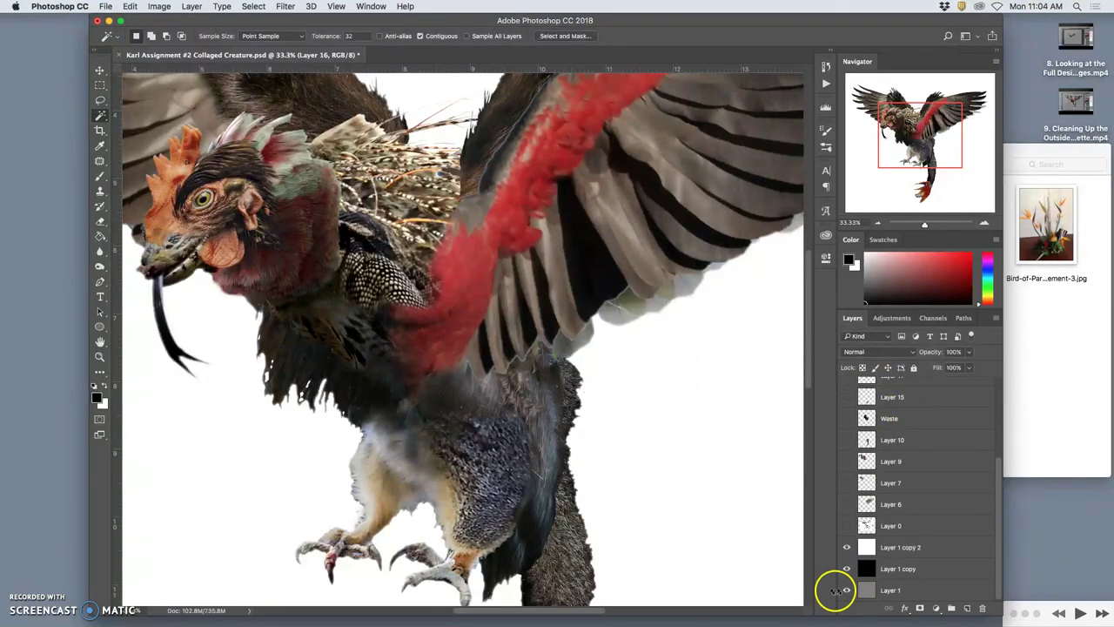
pyautogui.click(847, 548)
pyautogui.click(846, 568)
pyautogui.click(847, 590)
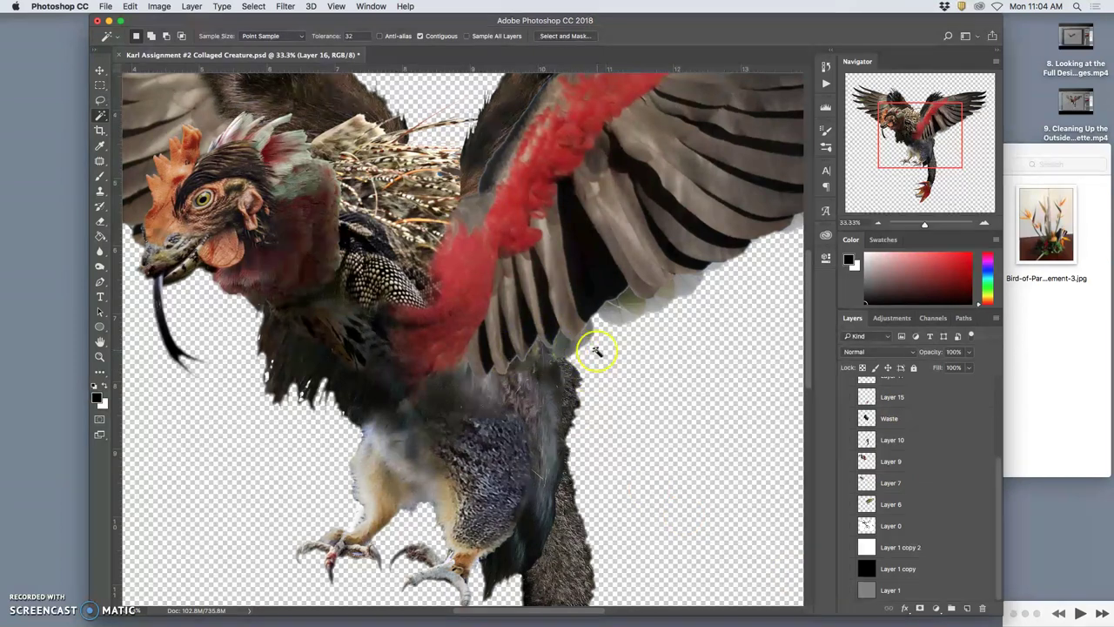
# - Add a new layer named Clone Stamp Layer above Layer 16
pyautogui.scroll(10, 579, 349)
pyautogui.scroll(-5, 586, 351)
pyautogui.scroll(-2, 586, 350)
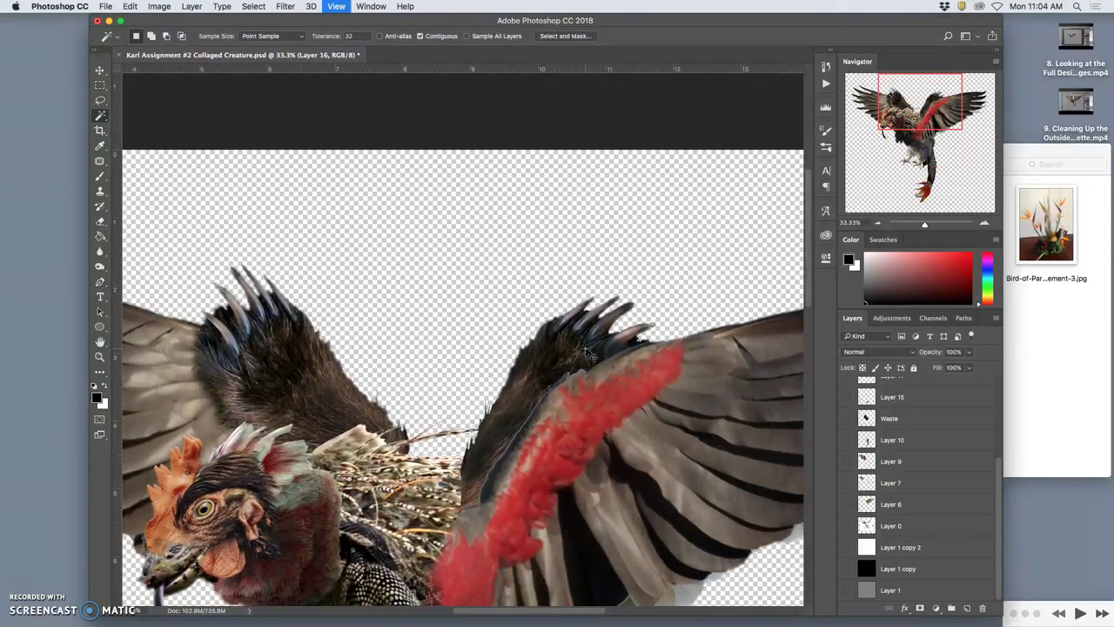
pyautogui.scroll(3, 890, 406)
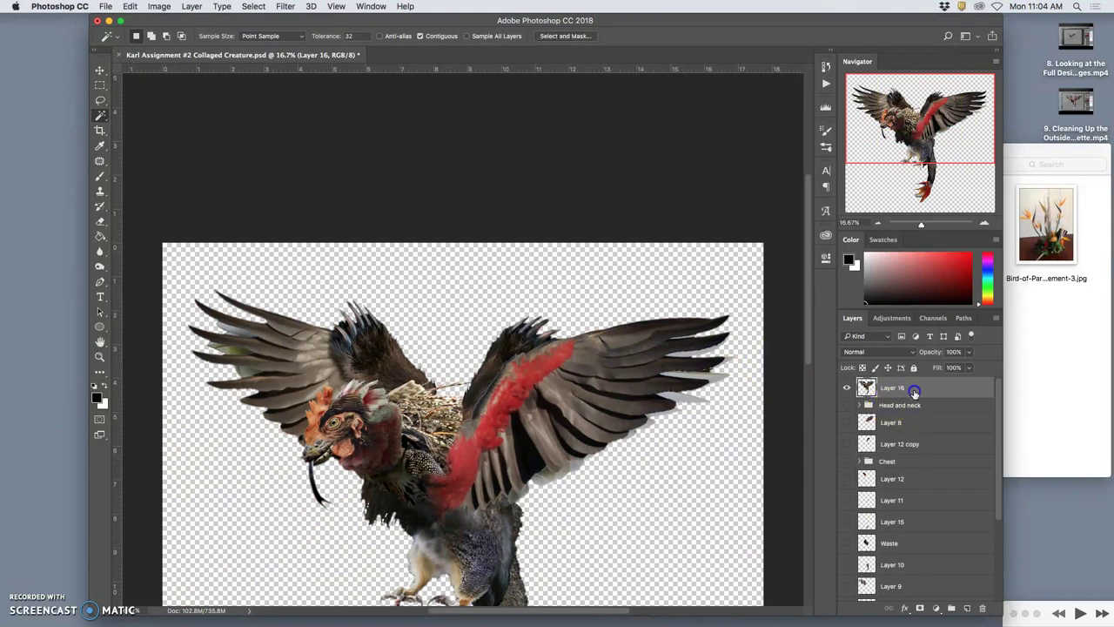
pyautogui.click(966, 609)
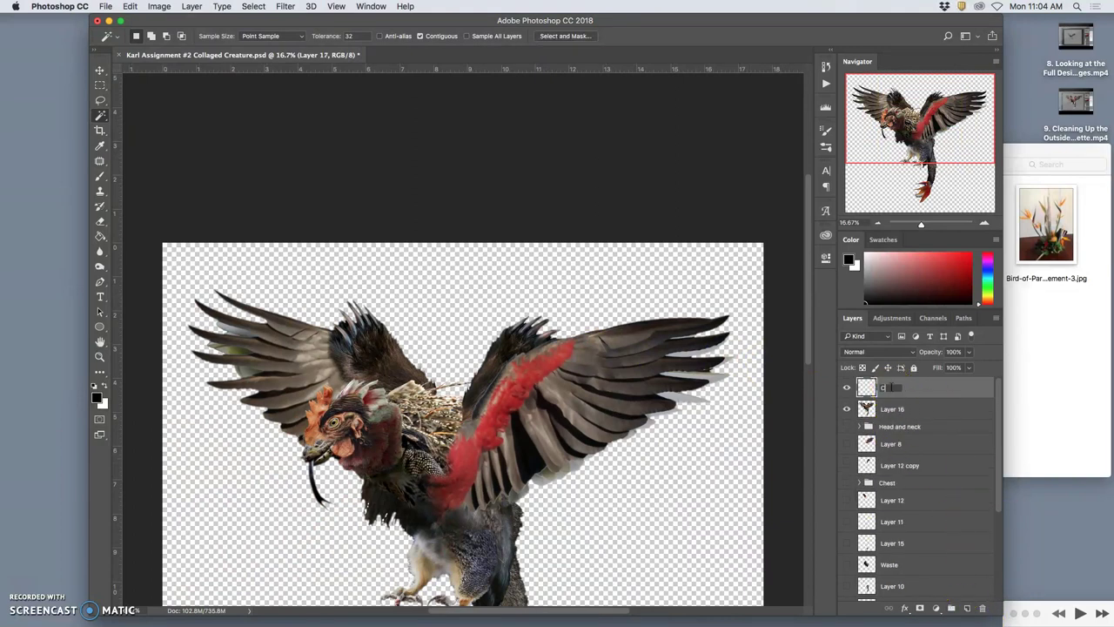
pyautogui.write('Clone Stamp Layer')
pyautogui.click(920, 383)
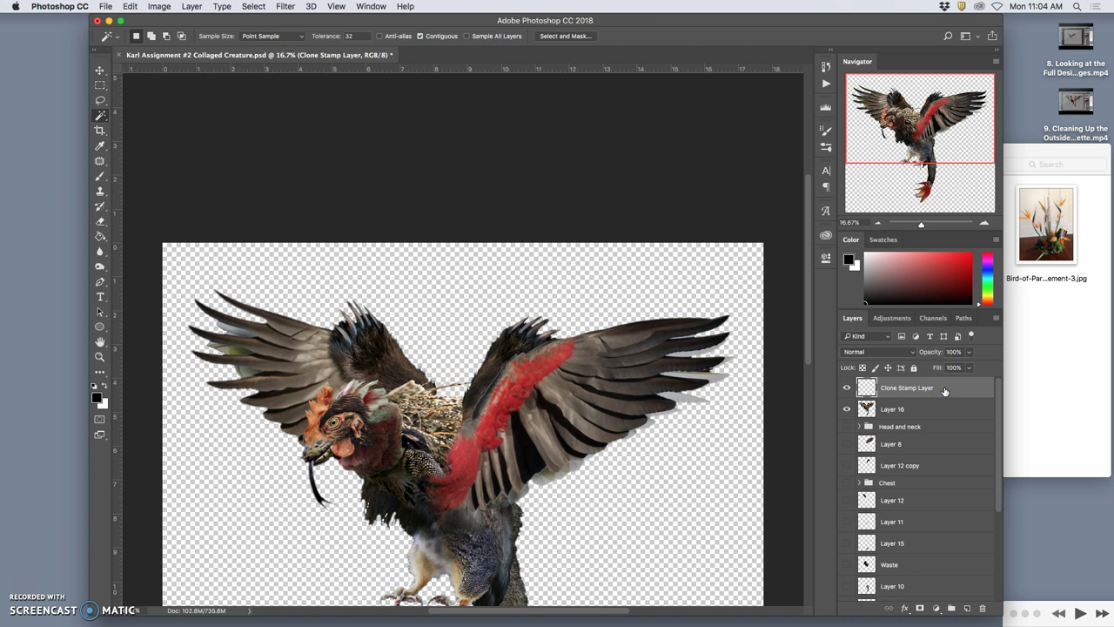
# - Label the Clone Stamp Layer with the color red
pyautogui.rightClick(846, 388)
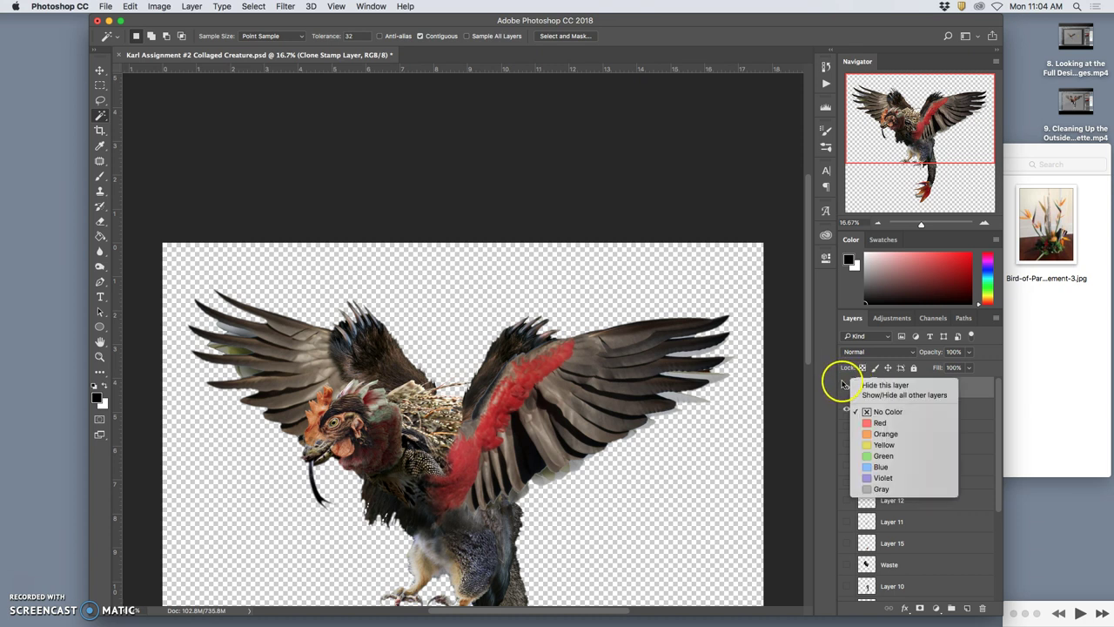
pyautogui.click(896, 422)
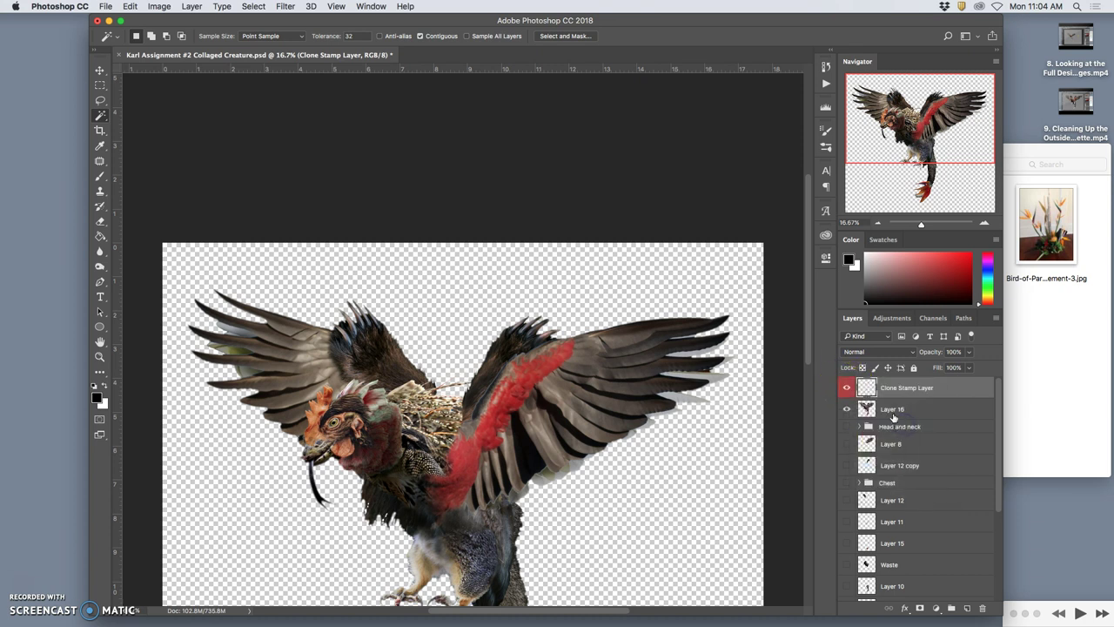
pyautogui.click(849, 394)
# - Activate the Clone Stamp tool and set it to sample All Layers
pyautogui.click(99, 190)
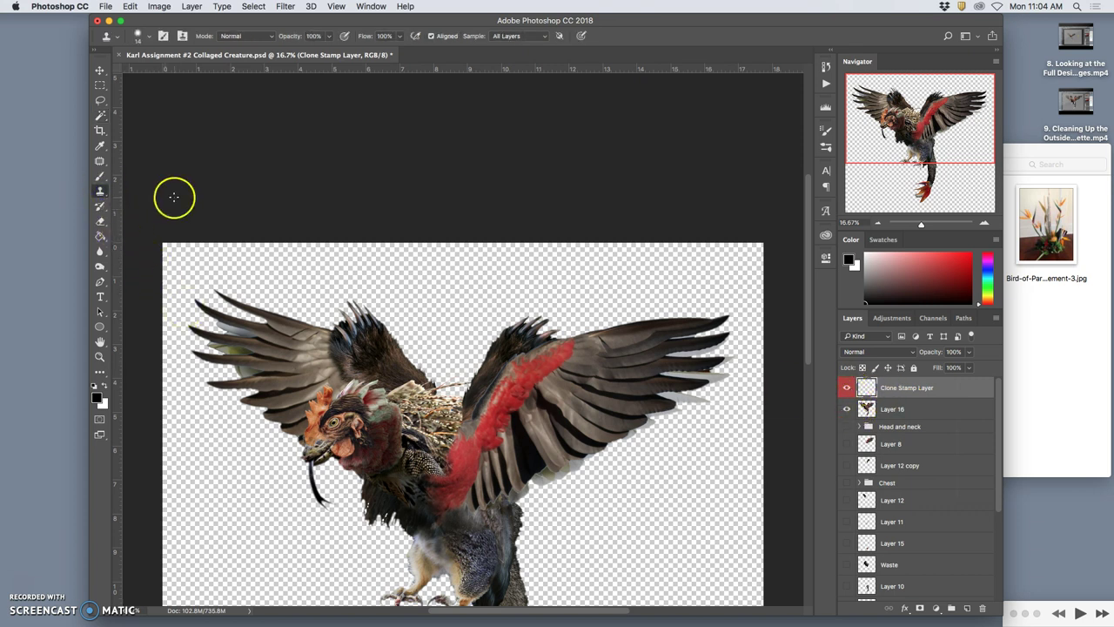
pyautogui.click(100, 192)
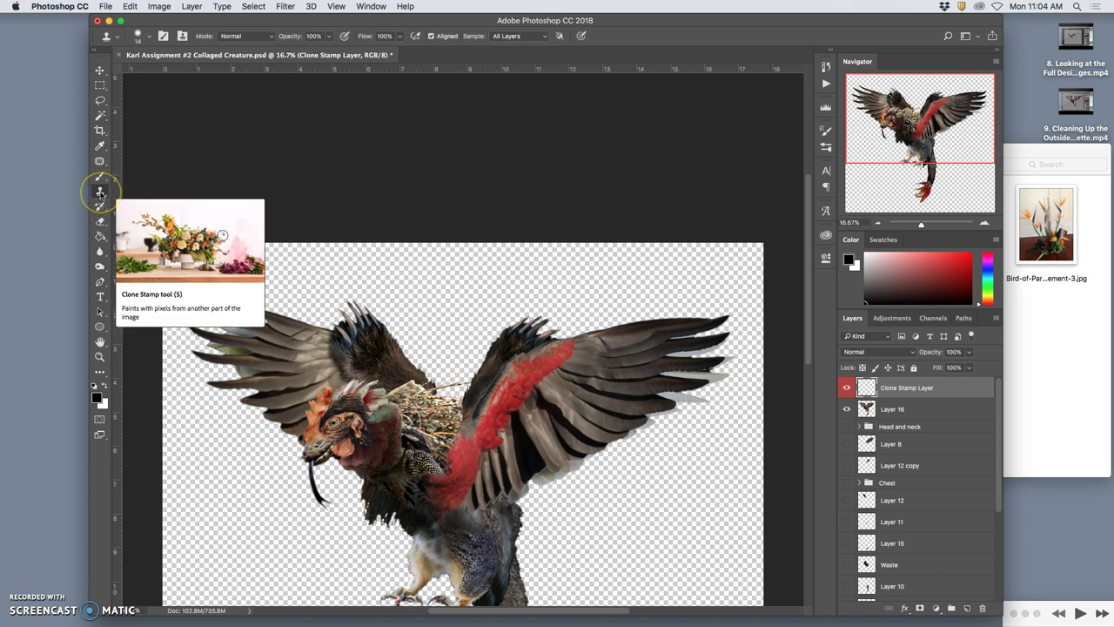
pyautogui.click(101, 193)
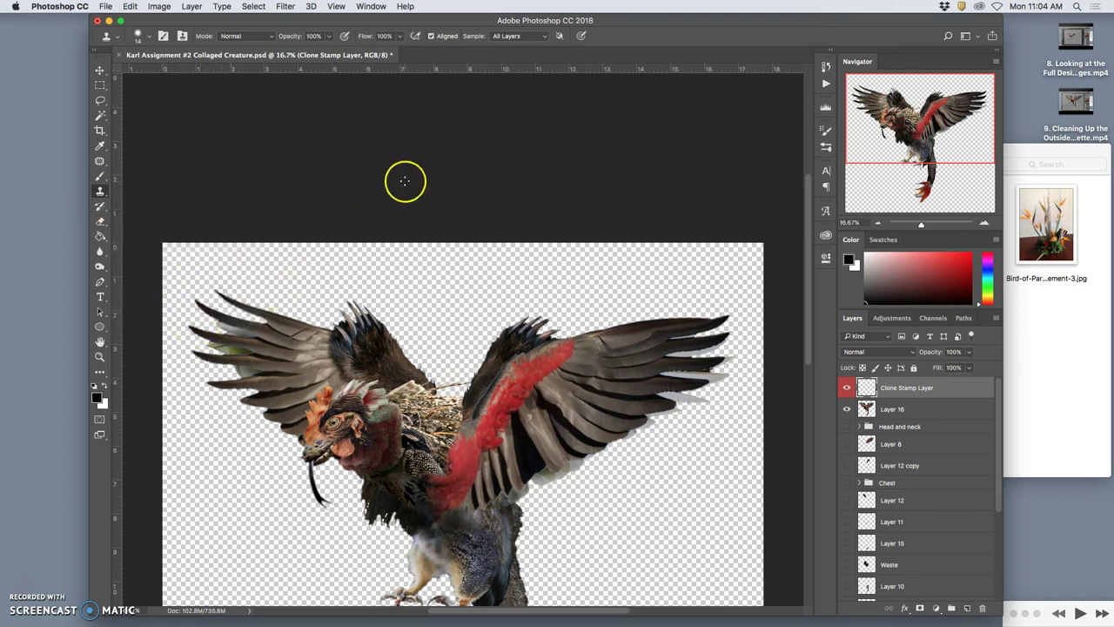
pyautogui.click(517, 37)
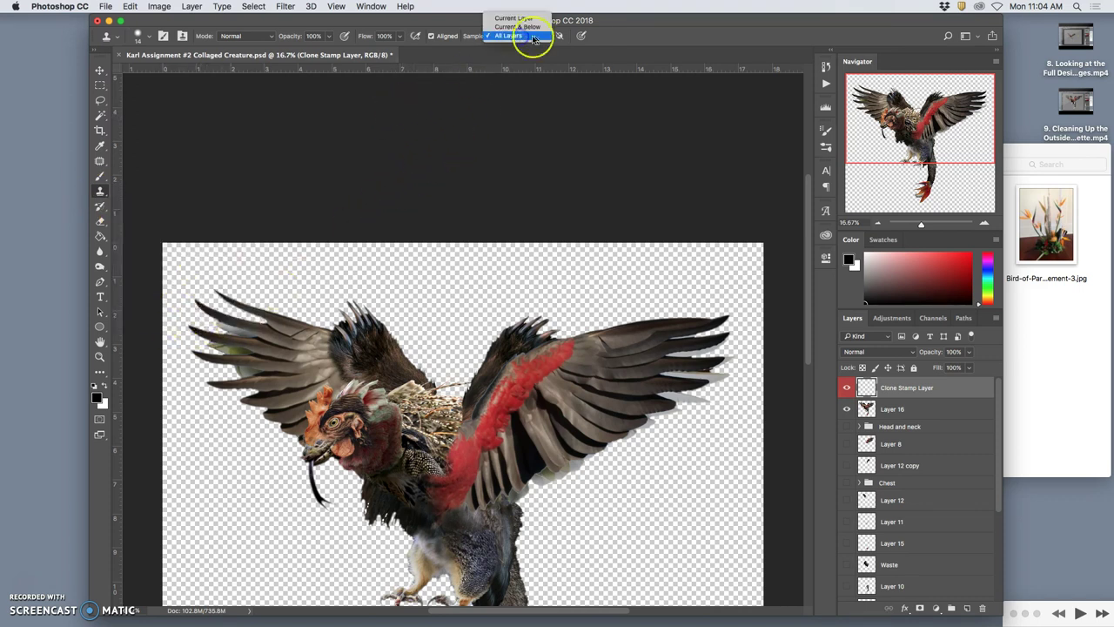
pyautogui.click(532, 37)
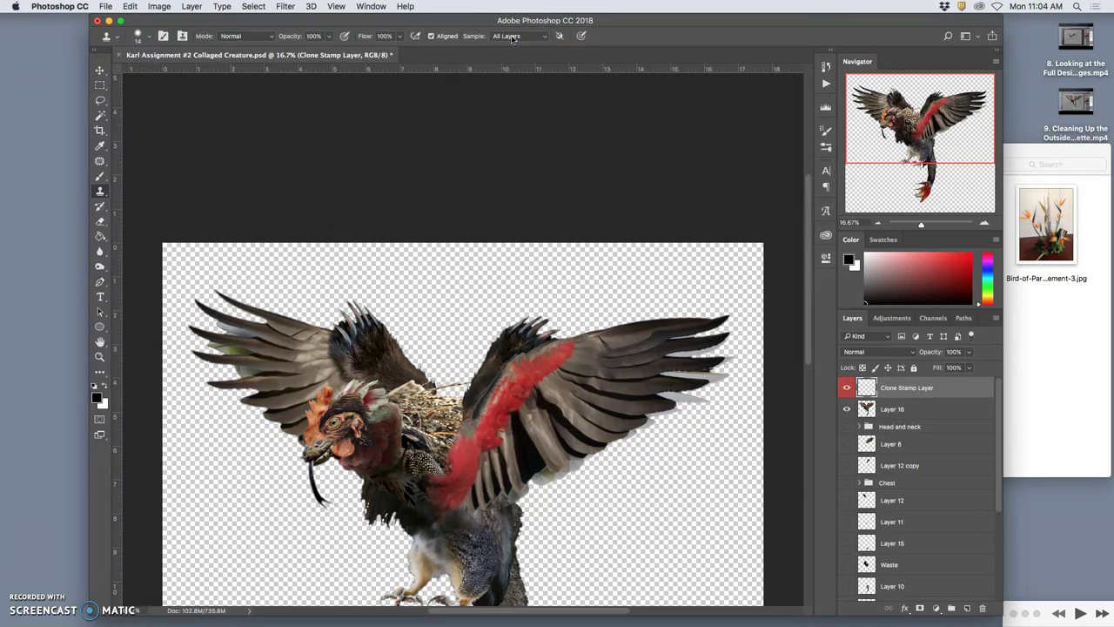
# - Set the Clone Stamp brush to a size of 284 px and a hardness of 75%
pyautogui.press('super+plus')
pyautogui.scroll(-1, 524, 380)
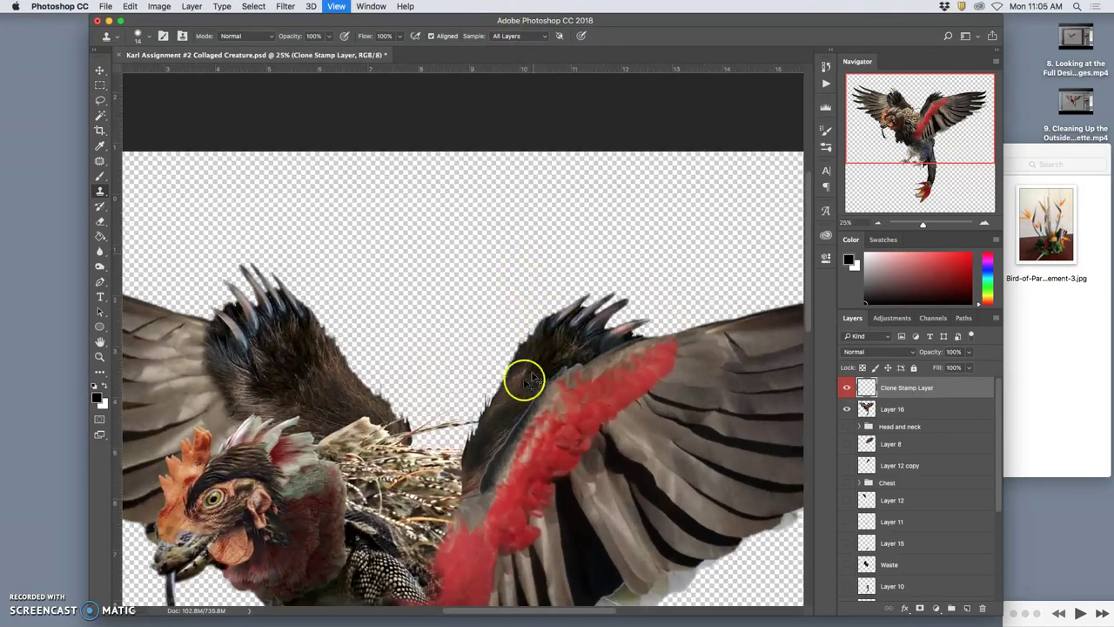
pyautogui.press('super+plus')
pyautogui.scroll(-3, 523, 380)
pyautogui.hscroll(-3, 522, 380)
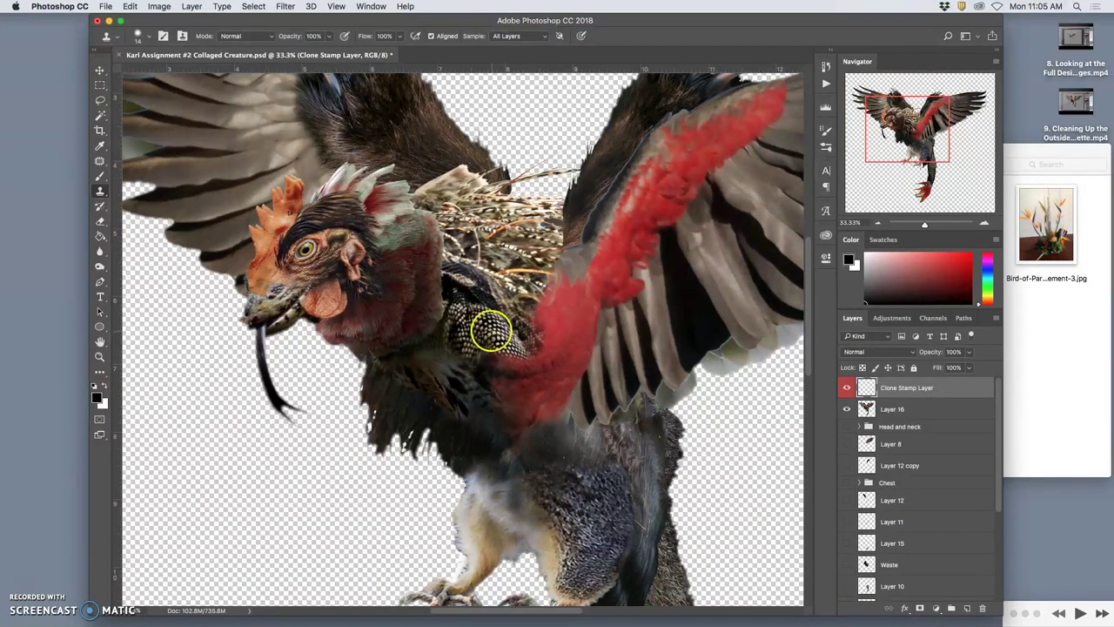
pyautogui.click(142, 37)
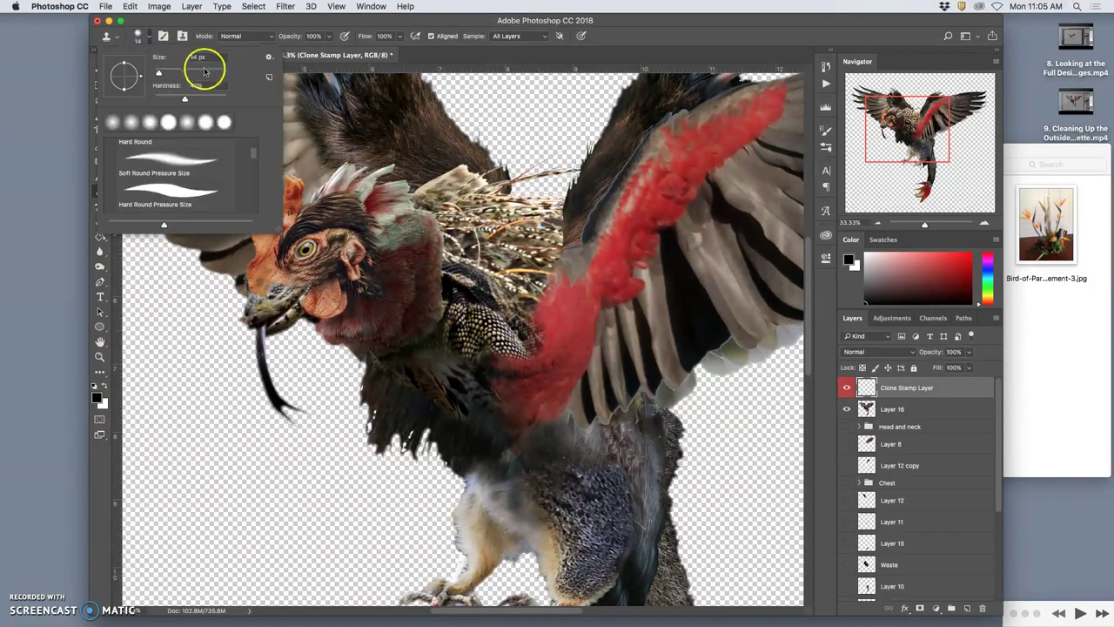
pyautogui.moveTo(210, 69); pyautogui.dragTo(211, 70)
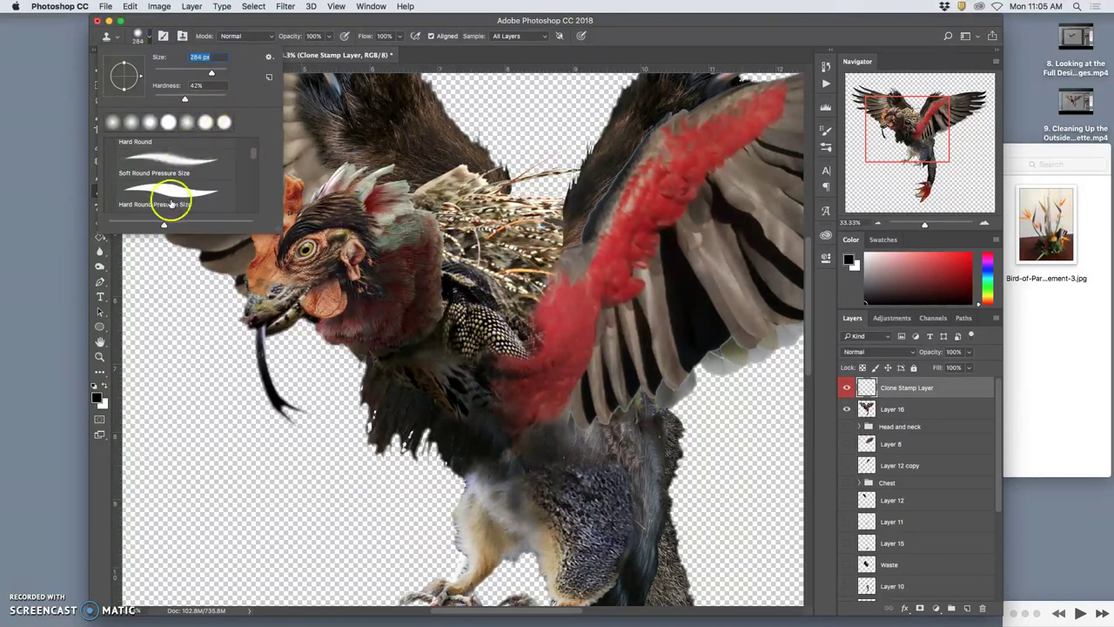
pyautogui.click(201, 97)
pyautogui.moveTo(205, 97); pyautogui.dragTo(208, 98)
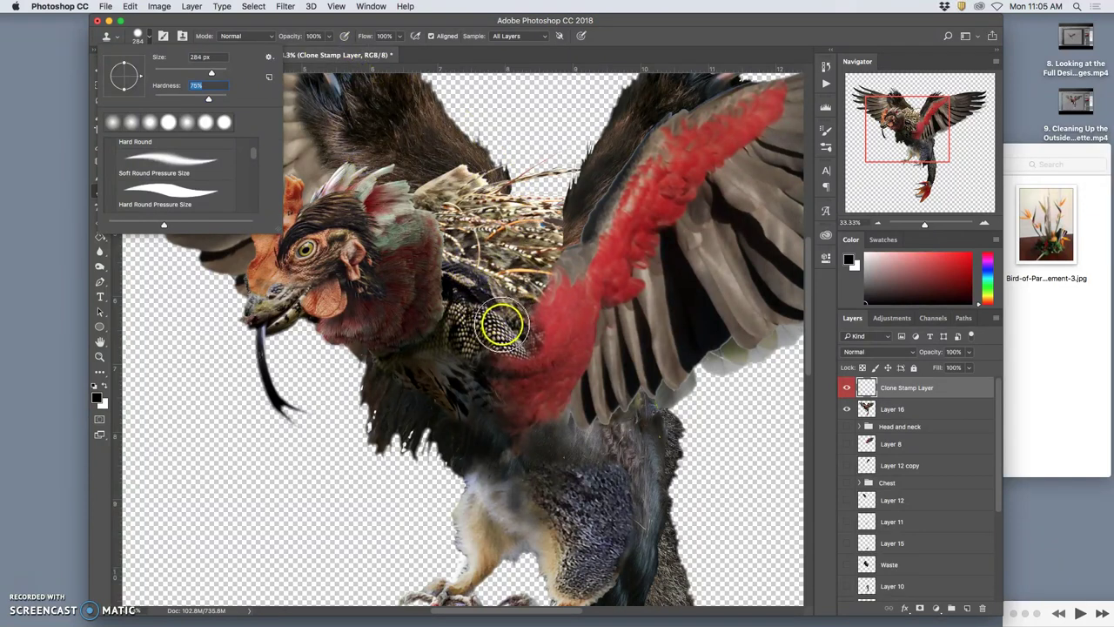
# - Sample the spotted feathers beside the creature's neck and clone them upward over the shoulder, the nest edge and the adjoining red wing area
pyautogui.moveTo(506, 329); pyautogui.dragTo(496, 318)
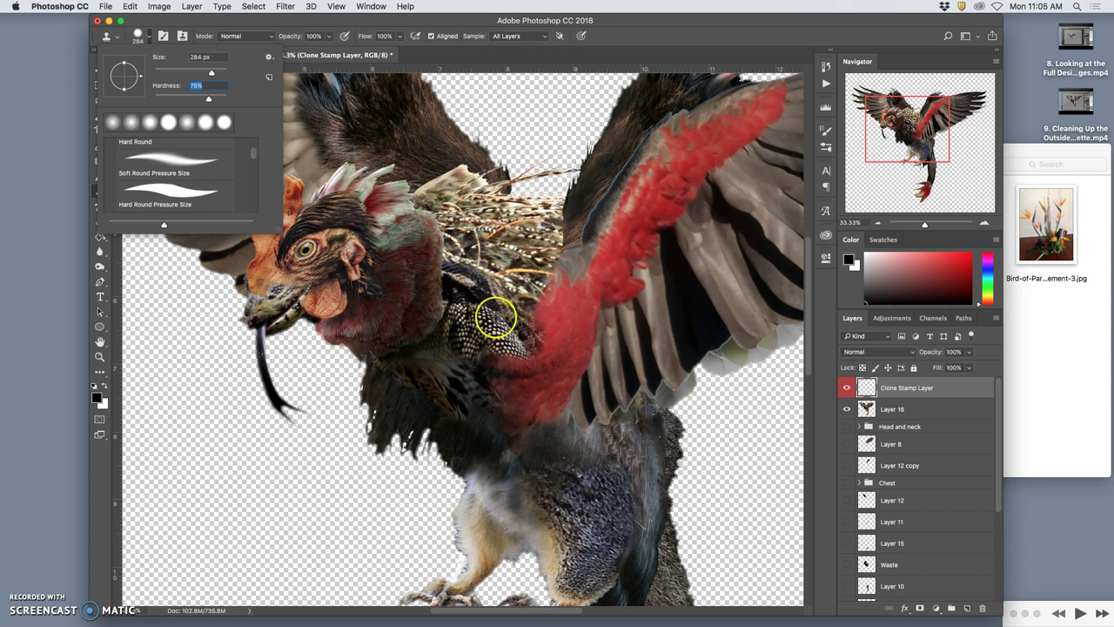
pyautogui.keyDown('alt'); pyautogui.click(455, 310); pyautogui.keyUp('alt')
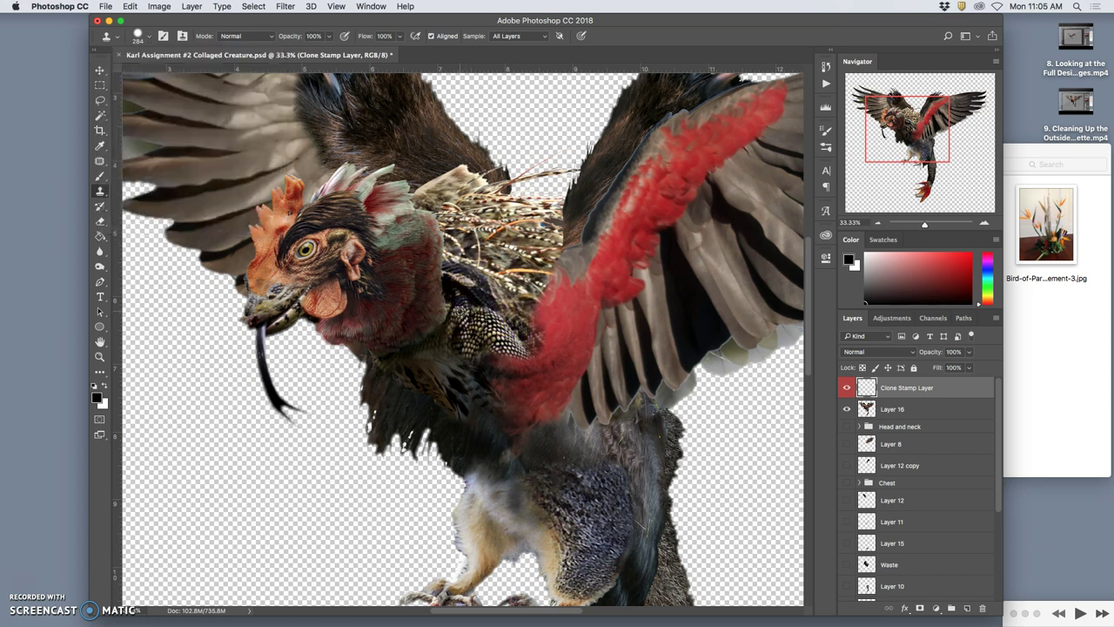
pyautogui.click(464, 267)
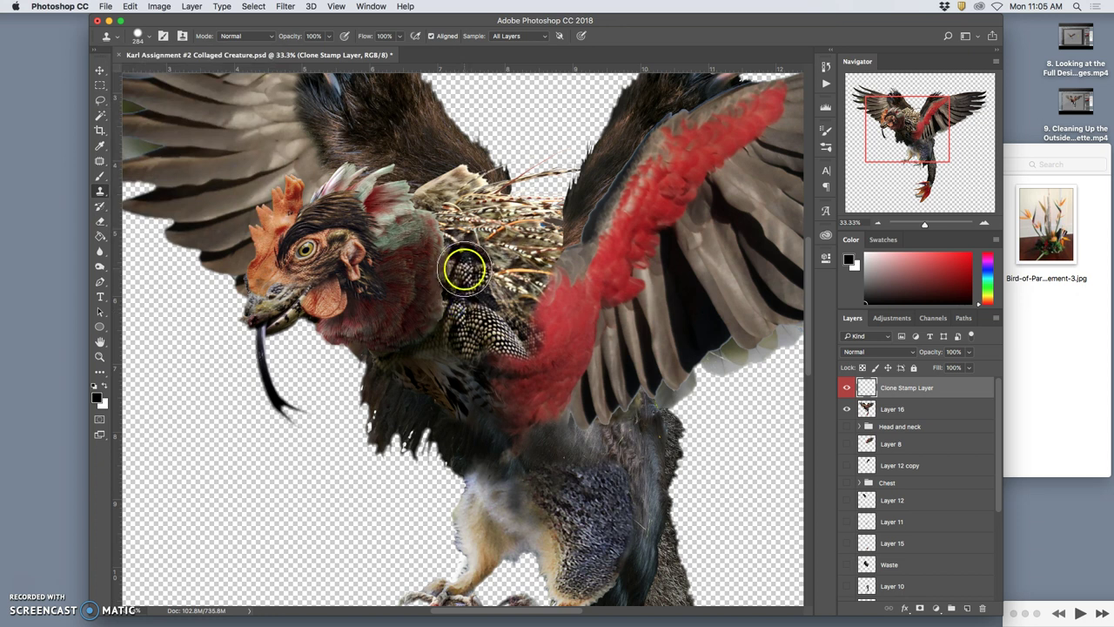
pyautogui.moveTo(500, 290)
pyautogui.mouseDown()
pyautogui.moveTo(463, 273)
pyautogui.moveTo(492, 271)
pyautogui.moveTo(547, 300)
pyautogui.moveTo(530, 310)
pyautogui.moveTo(539, 330)
pyautogui.moveTo(526, 343)
pyautogui.moveTo(498, 340)
pyautogui.moveTo(473, 308)
pyautogui.moveTo(460, 311)
pyautogui.moveTo(455, 291)
pyautogui.moveTo(484, 343)
pyautogui.moveTo(452, 351)
pyautogui.mouseUp()
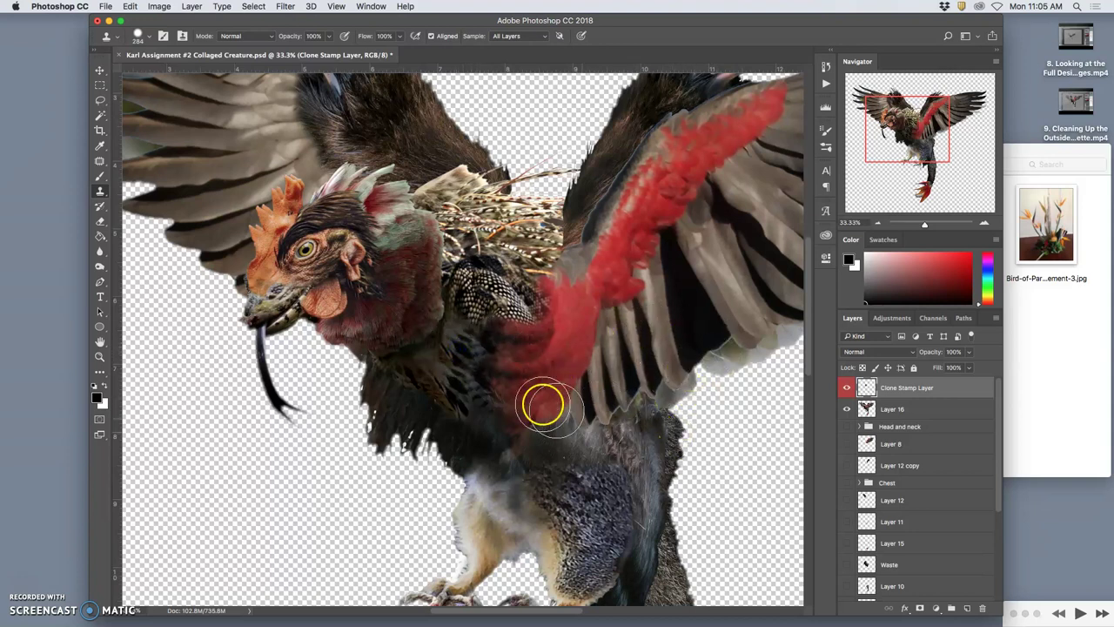
# - Toggle the Clone Stamp Layer's visibility to compare the shoulder with and without the cloned feathers
pyautogui.click(846, 388)
pyautogui.click(847, 388)
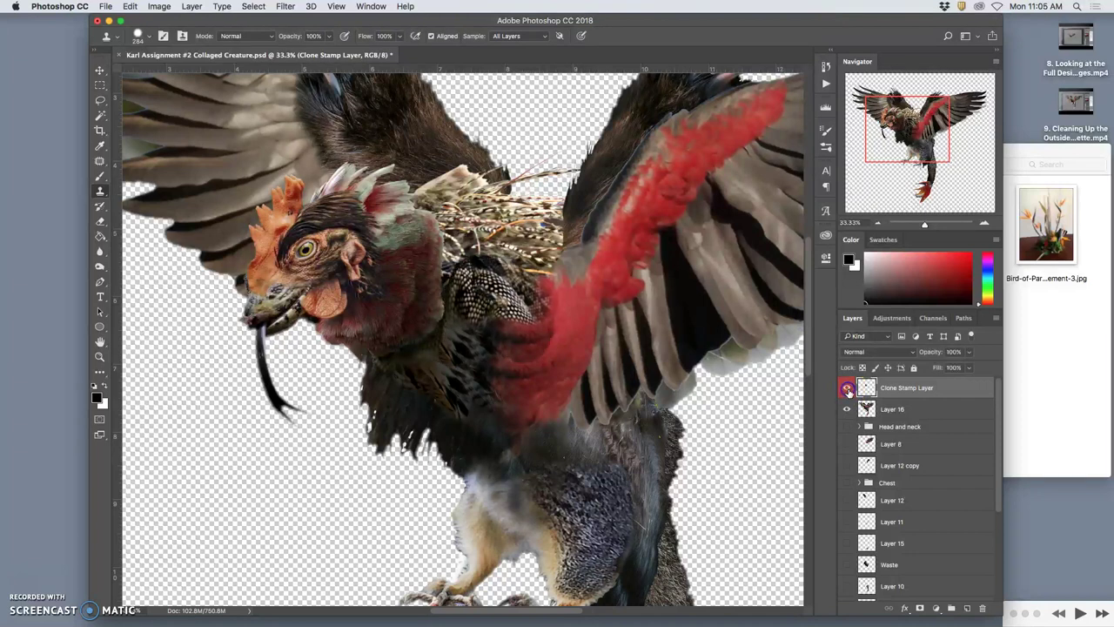
pyautogui.click(847, 388)
pyautogui.click(848, 391)
pyautogui.click(847, 388)
pyautogui.click(848, 388)
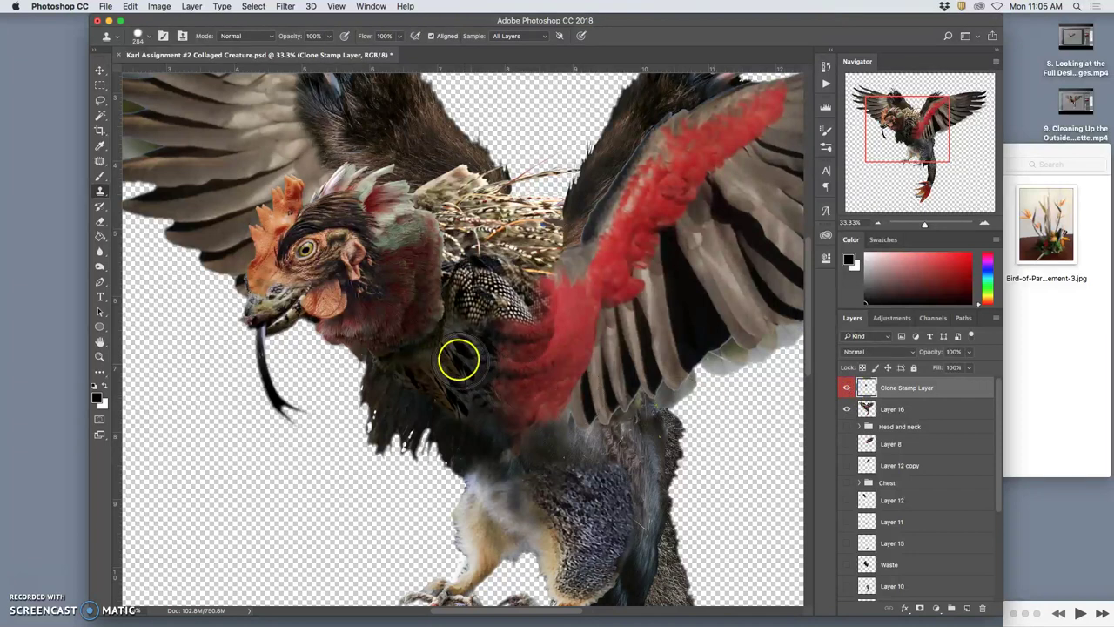
# - Try cloning dark chest feathers over the lower red wing area and the grey fur beneath it
pyautogui.click(438, 361)
pyautogui.click(458, 353)
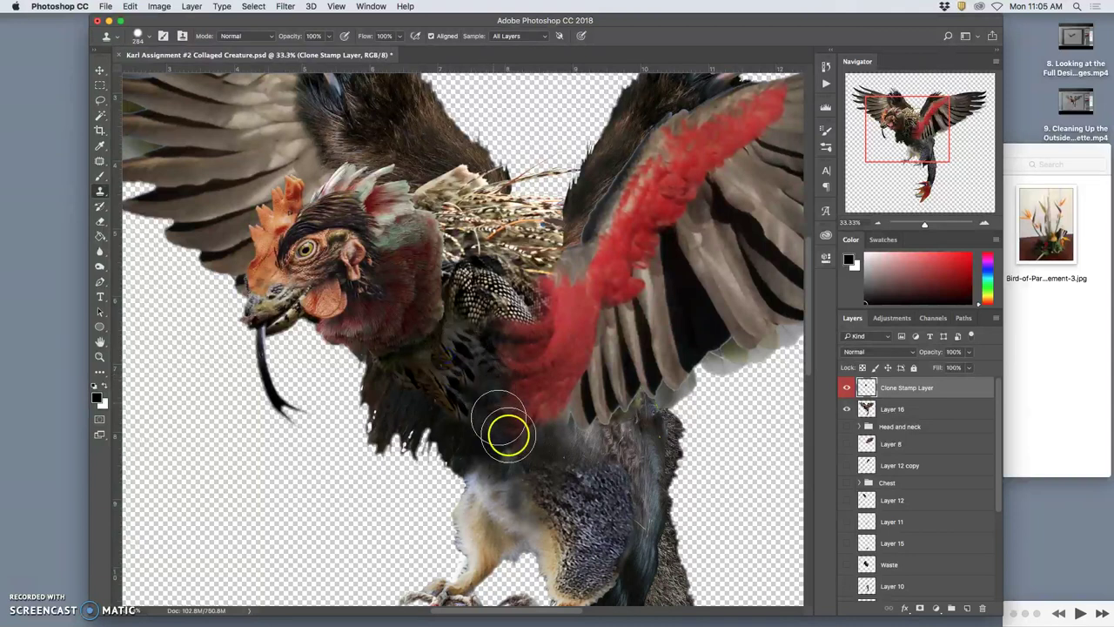
pyautogui.click(517, 449)
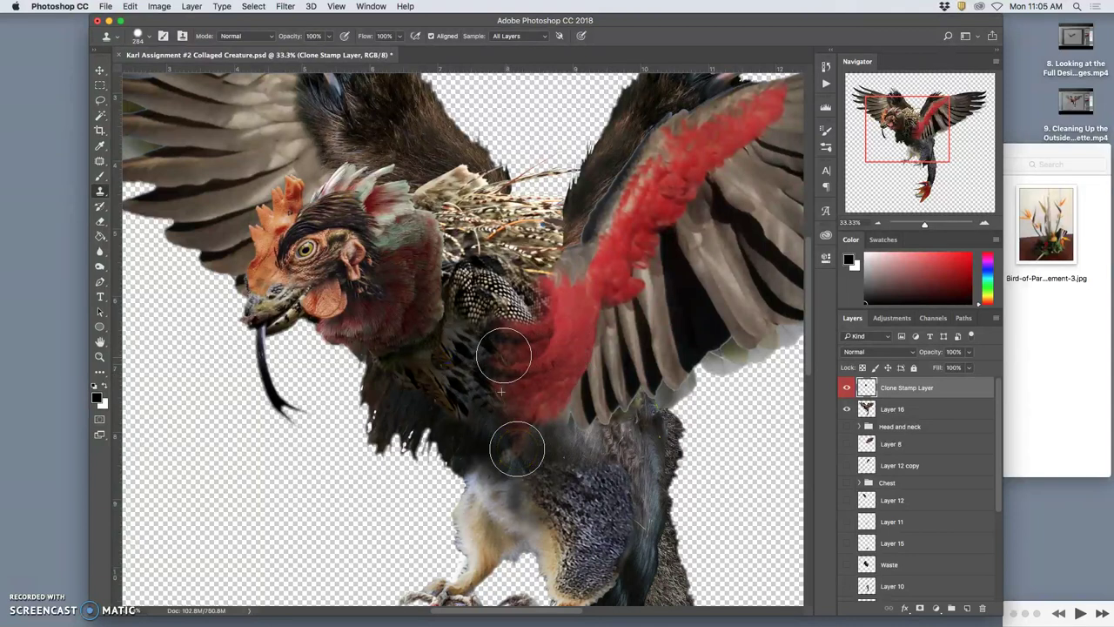
pyautogui.click(490, 360)
pyautogui.click(529, 360)
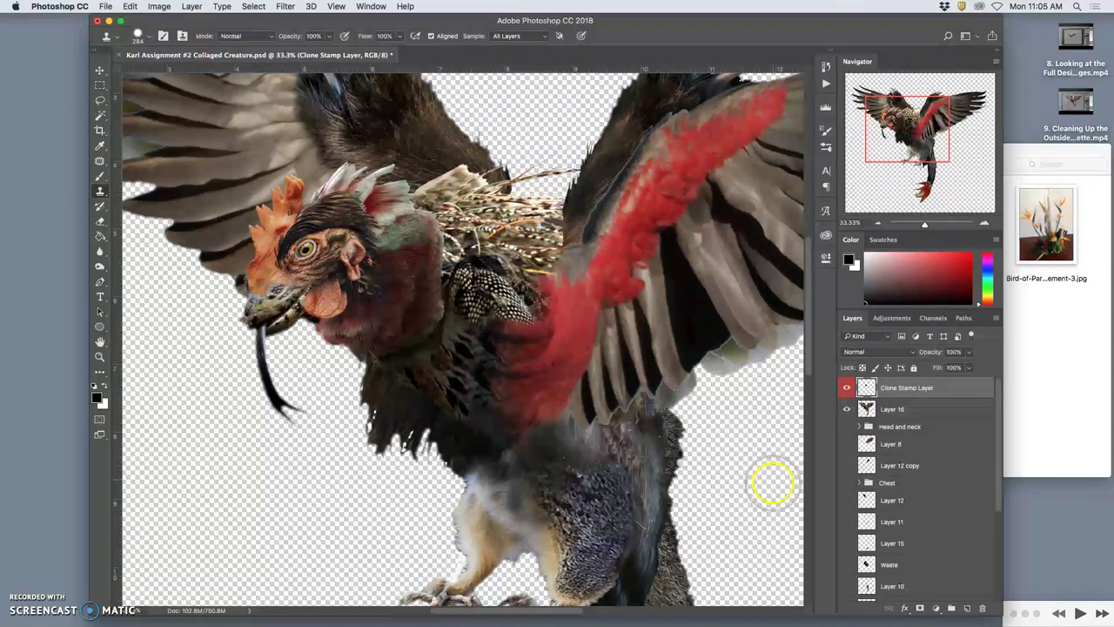
pyautogui.click(465, 348)
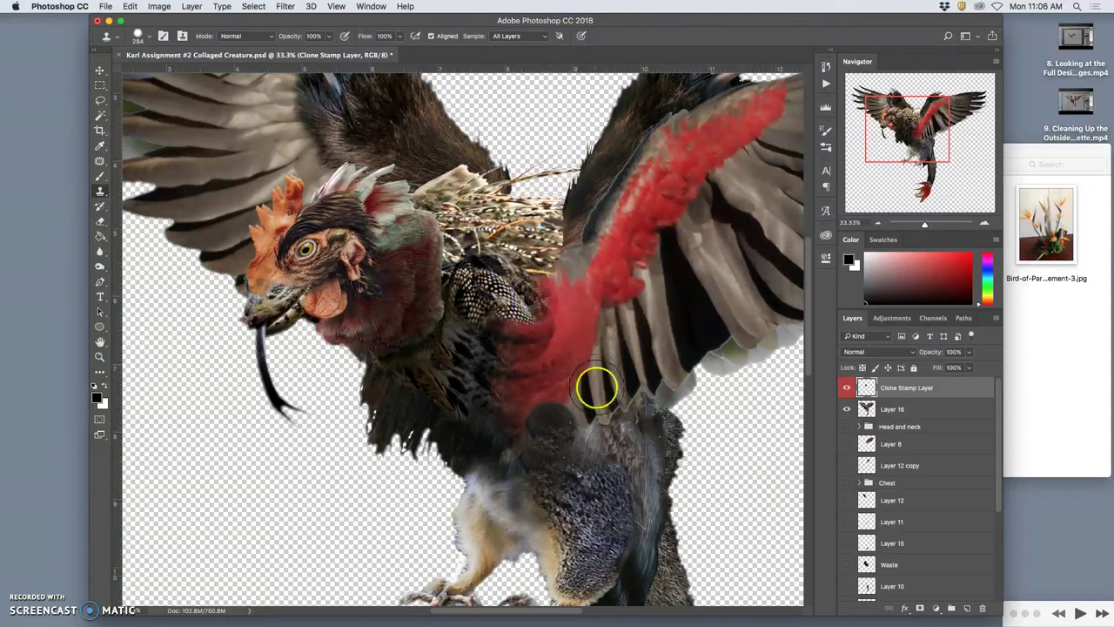
pyautogui.click(605, 386)
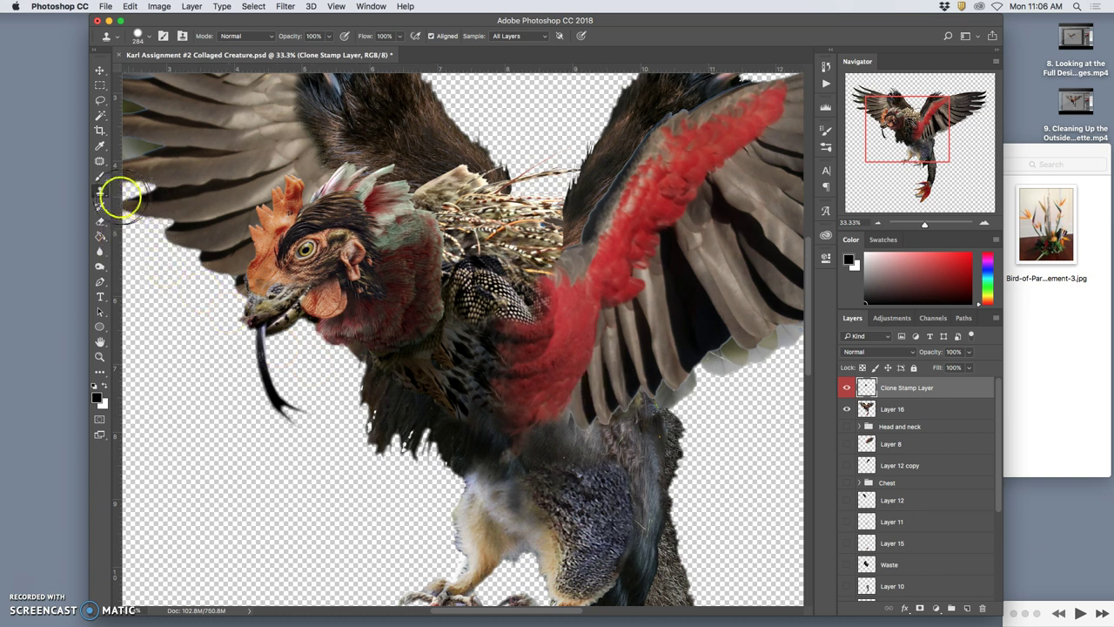
# - Activate the Eraser tool for the Clone Stamp Layer
pyautogui.click(100, 221)
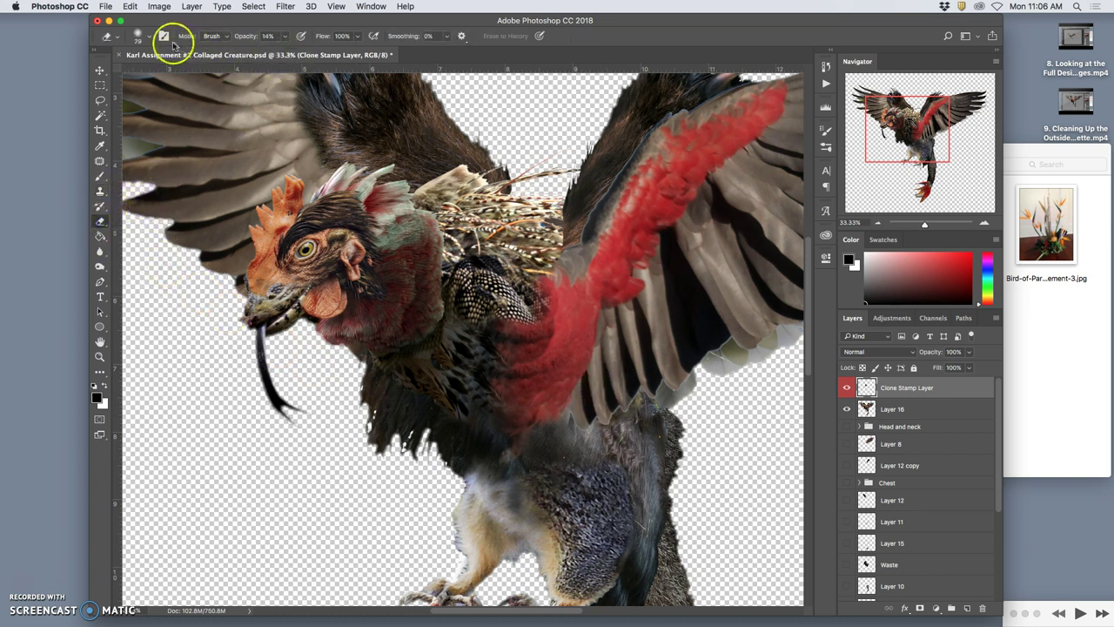